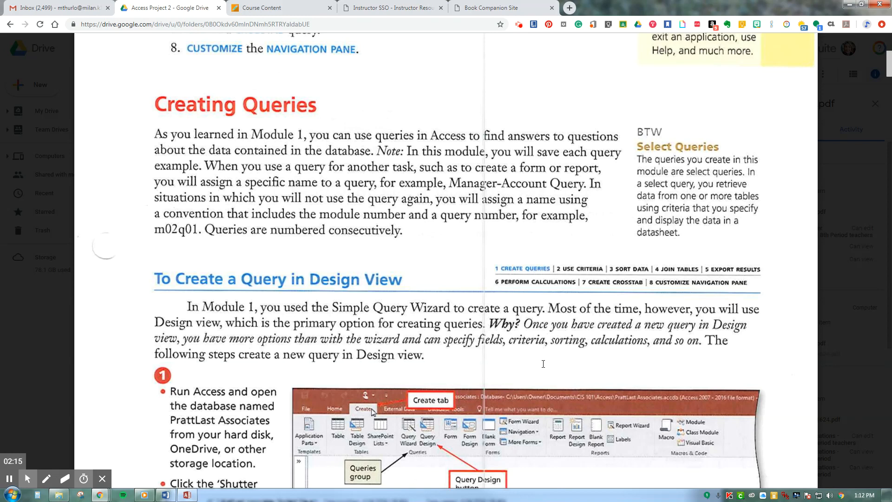
# Switch to the open Access database, maximize it and start saving a copy as an Access Database in the Downloads folder
pyautogui.click(185, 495)
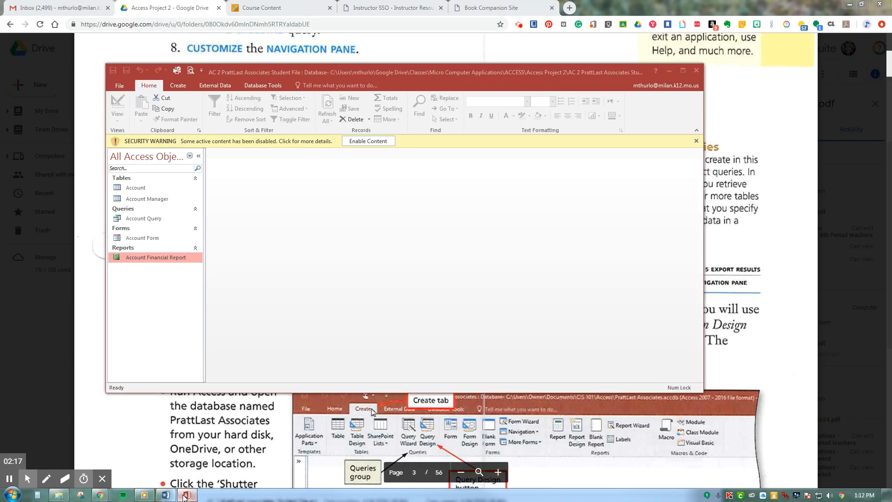
pyautogui.click(683, 73)
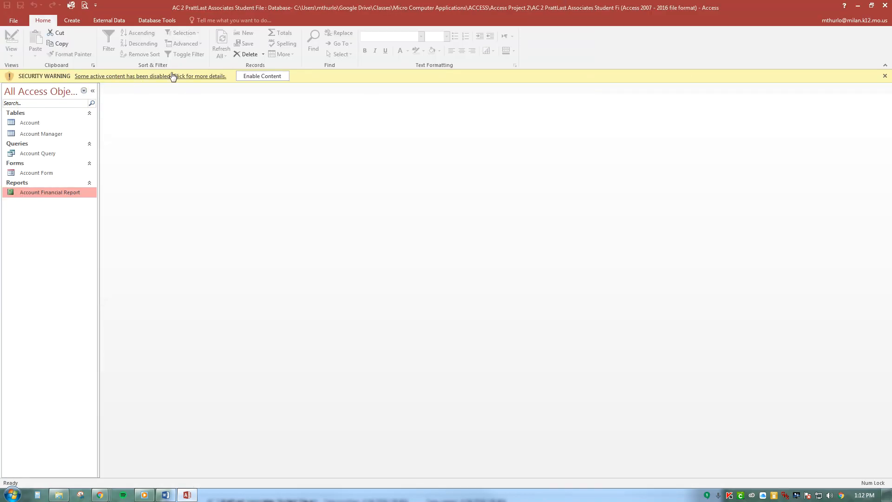
pyautogui.click(14, 21)
pyautogui.click(30, 116)
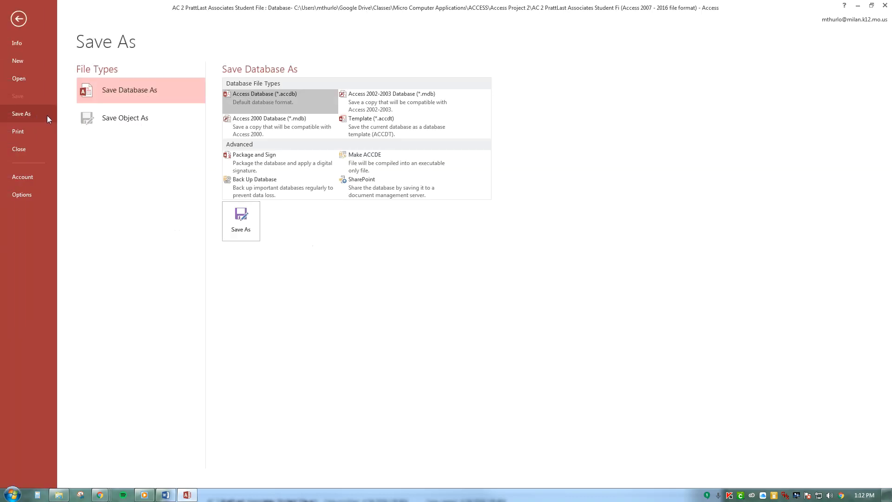
pyautogui.click(241, 221)
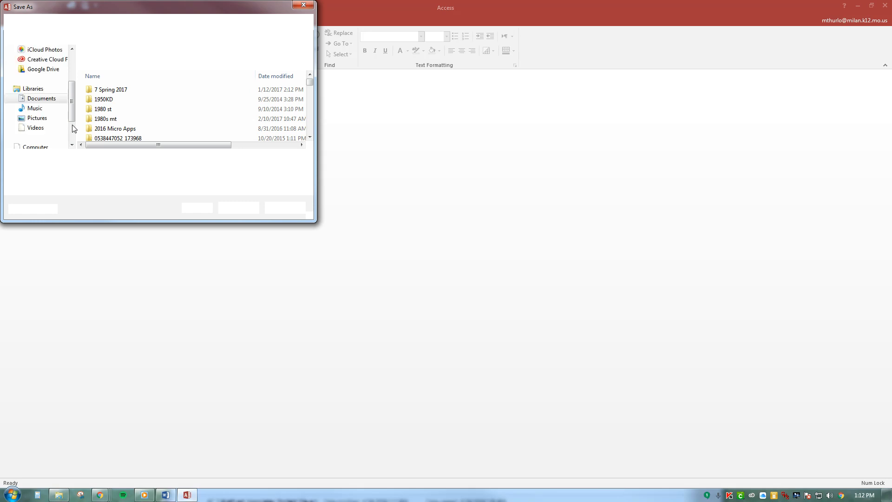
pyautogui.moveTo(71, 107)
pyautogui.mouseDown()
pyautogui.moveTo(72, 73)
pyautogui.moveTo(71, 85)
pyautogui.mouseUp()
pyautogui.click(53, 93)
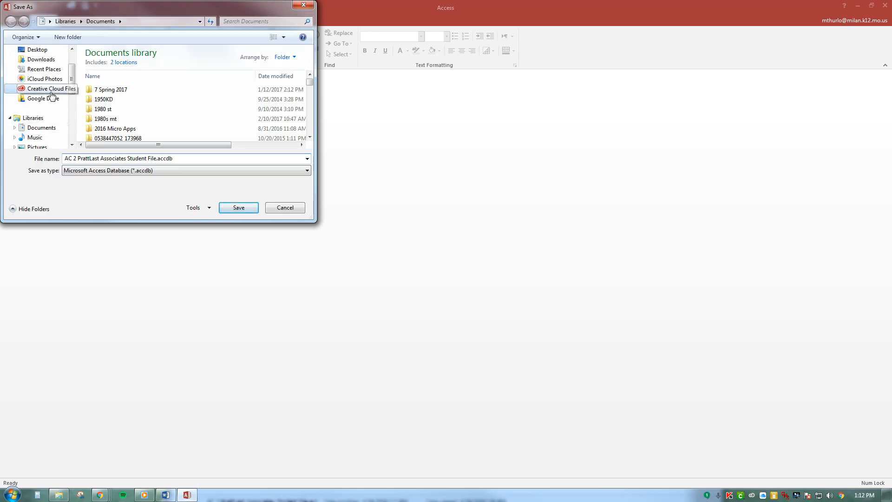
pyautogui.click(45, 63)
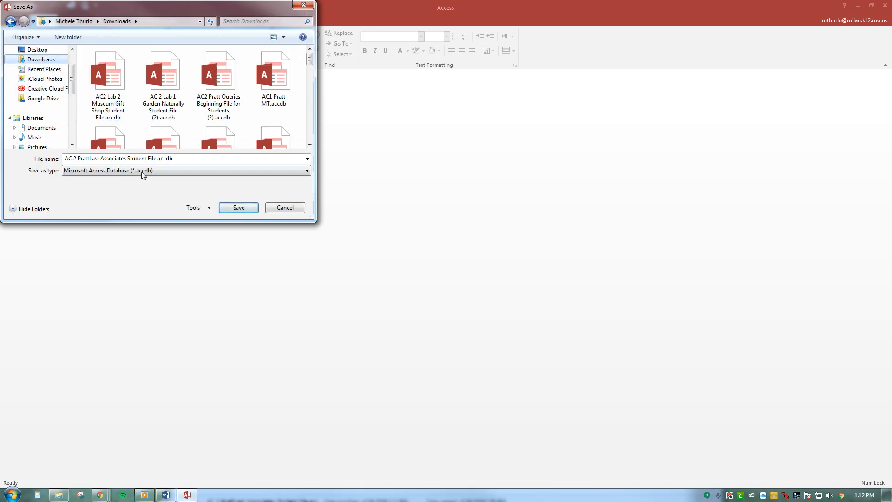
# Save the database copy under the name "AC 2 PrattLast video" and enable its content
pyautogui.click(180, 158)
pyautogui.doubleClick(180, 158)
pyautogui.moveTo(180, 158); pyautogui.dragTo(99, 159)
pyautogui.write('vid')
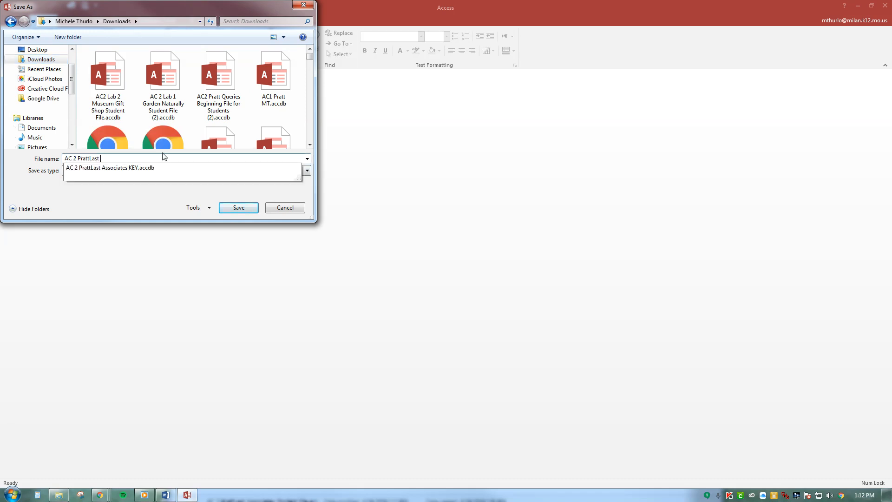
pyautogui.write('eo')
pyautogui.press('Return')
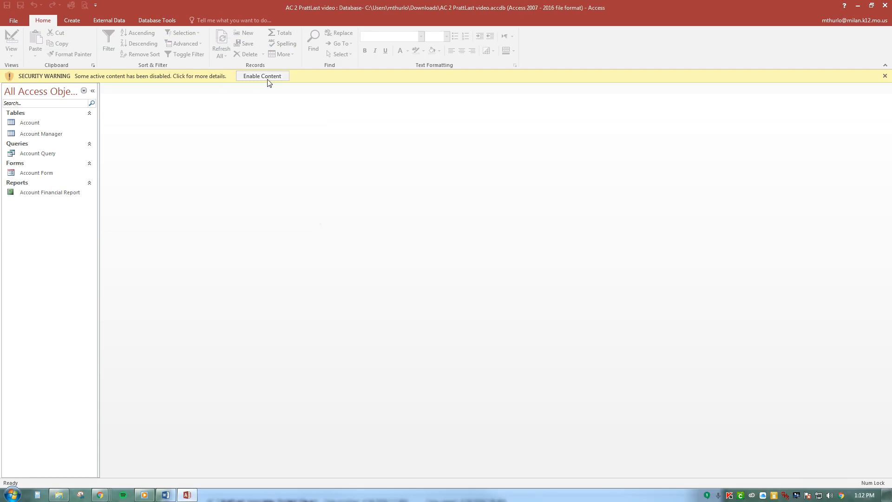
pyautogui.click(263, 76)
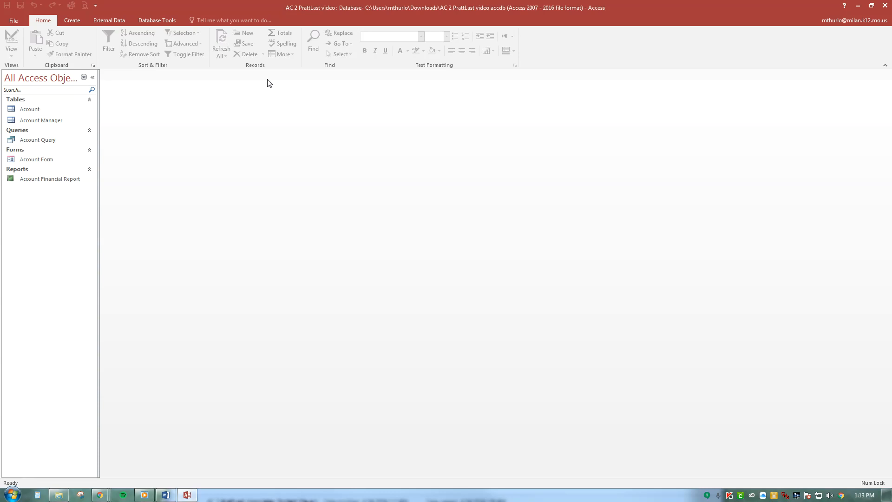
# Create a new query in Design view with the Account table and enlarge its field list to show all fields
pyautogui.click(73, 21)
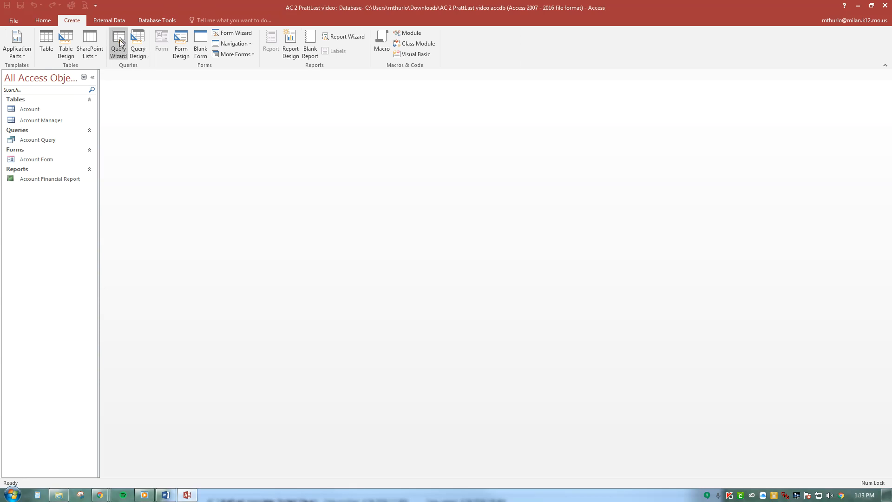
pyautogui.click(138, 49)
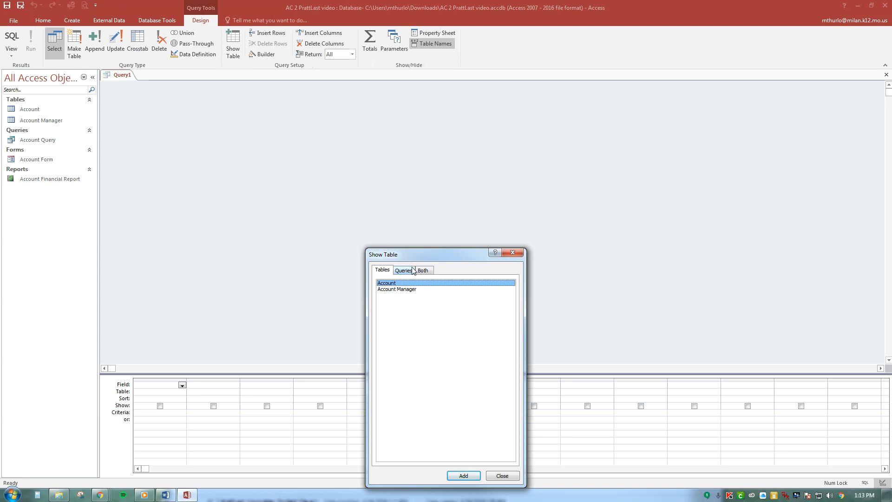
pyautogui.moveTo(447, 252); pyautogui.dragTo(540, 107)
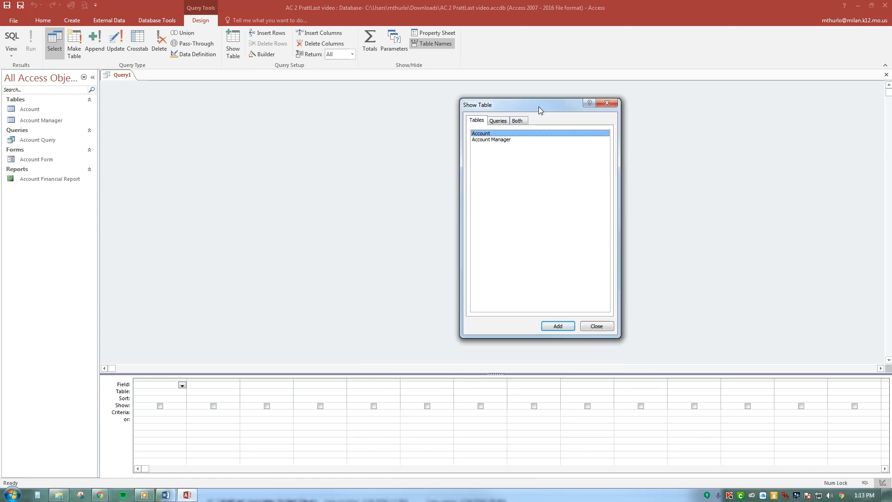
pyautogui.doubleClick(508, 134)
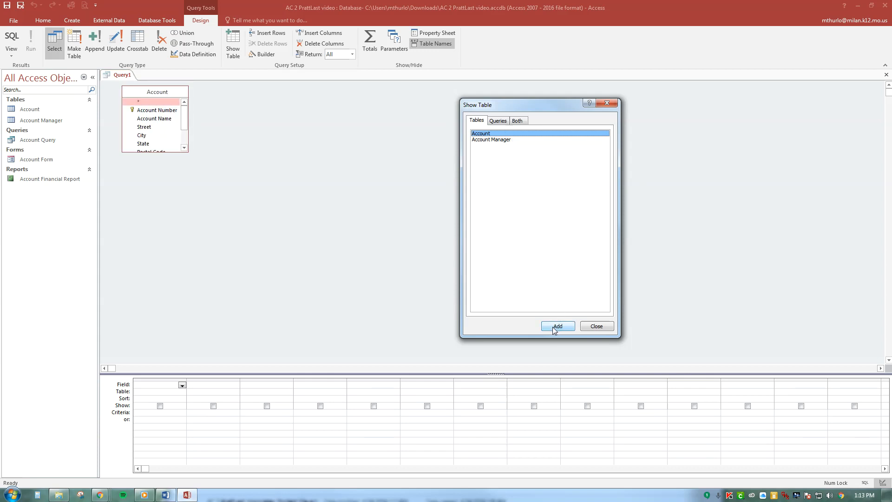
pyautogui.click(597, 326)
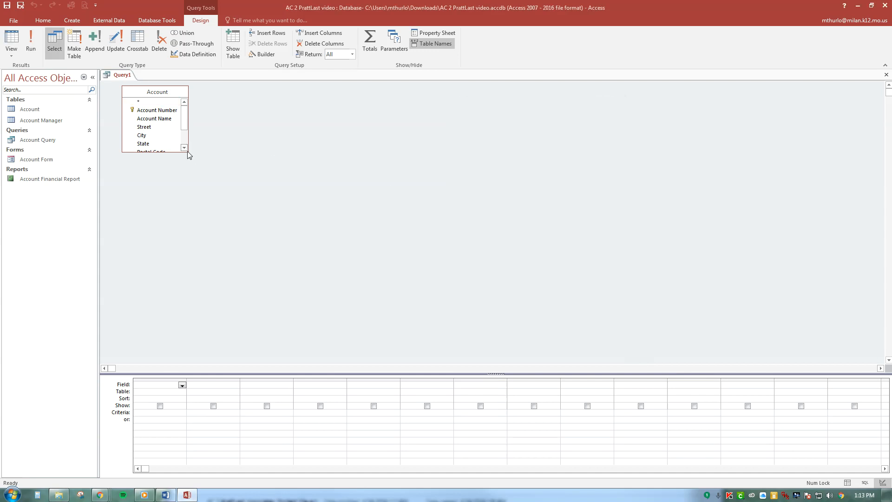
pyautogui.moveTo(188, 152); pyautogui.dragTo(287, 280)
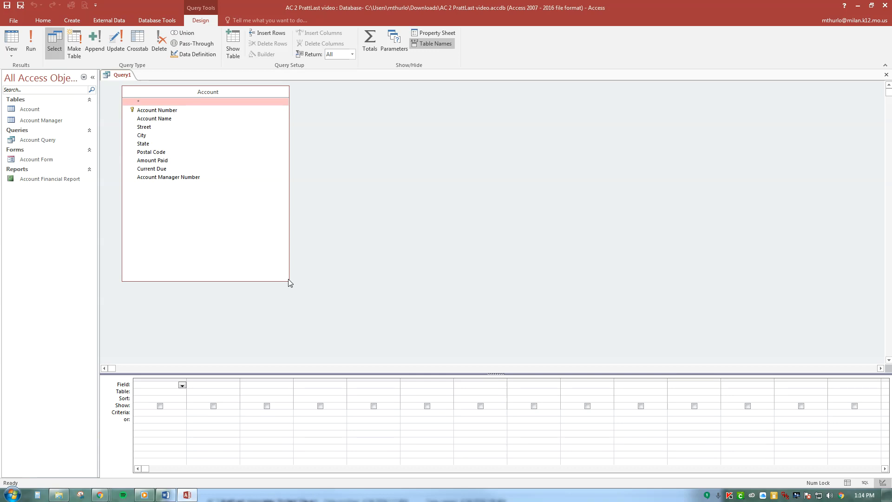
# Add the Account Number, Account Name, Current Due and Amount Paid fields to the query's design grid
pyautogui.click(173, 112)
pyautogui.doubleClick(173, 112)
pyautogui.doubleClick(175, 120)
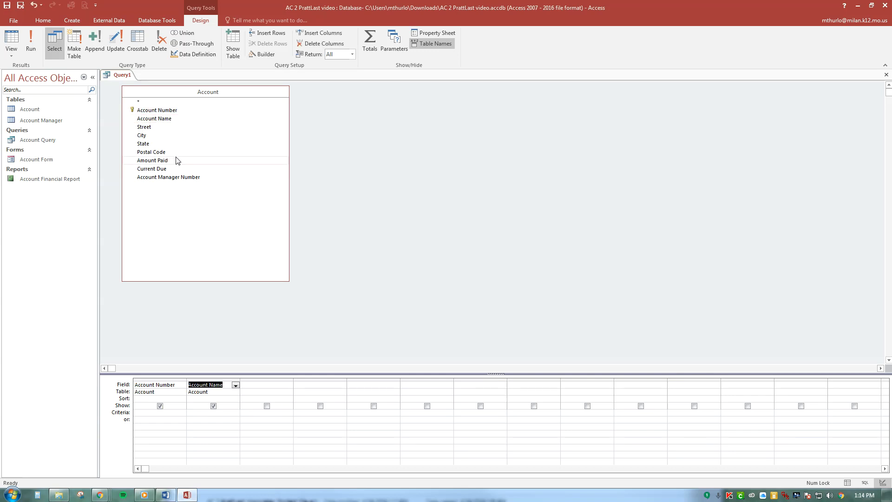
pyautogui.doubleClick(175, 169)
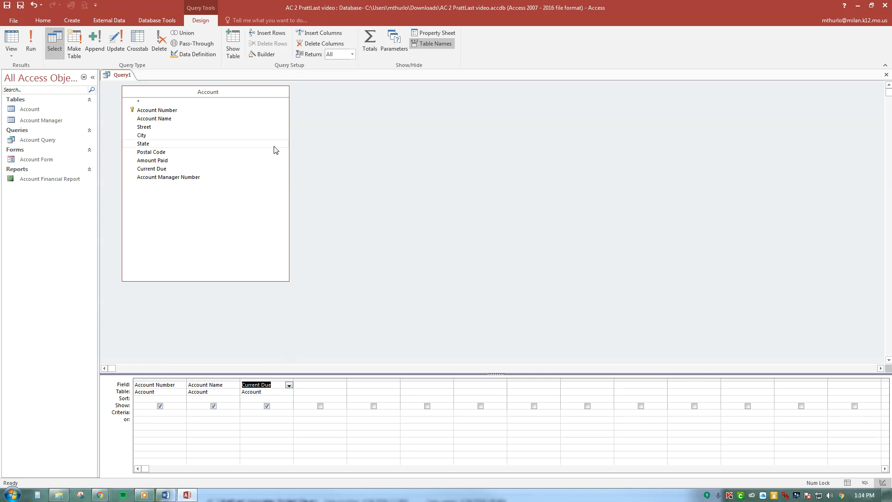
pyautogui.doubleClick(169, 161)
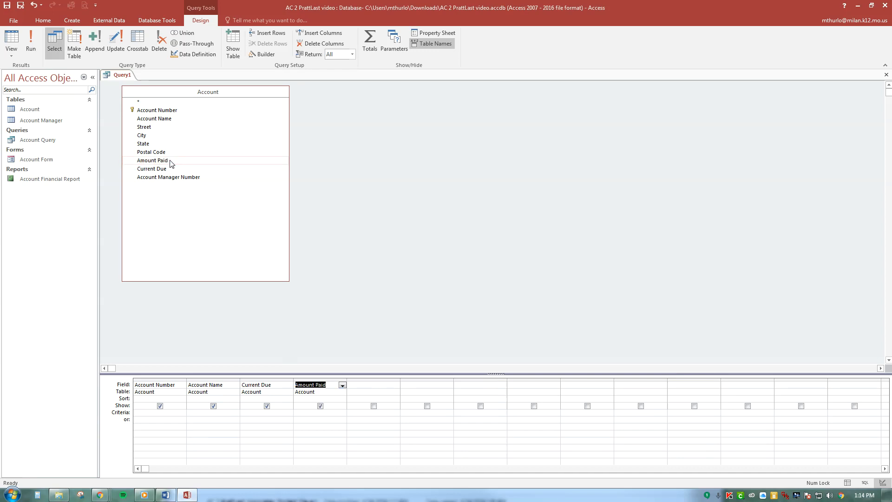
# Move the Amount Paid column ahead of Current Due in the design grid
pyautogui.click(311, 380)
pyautogui.moveTo(310, 381); pyautogui.dragTo(267, 381)
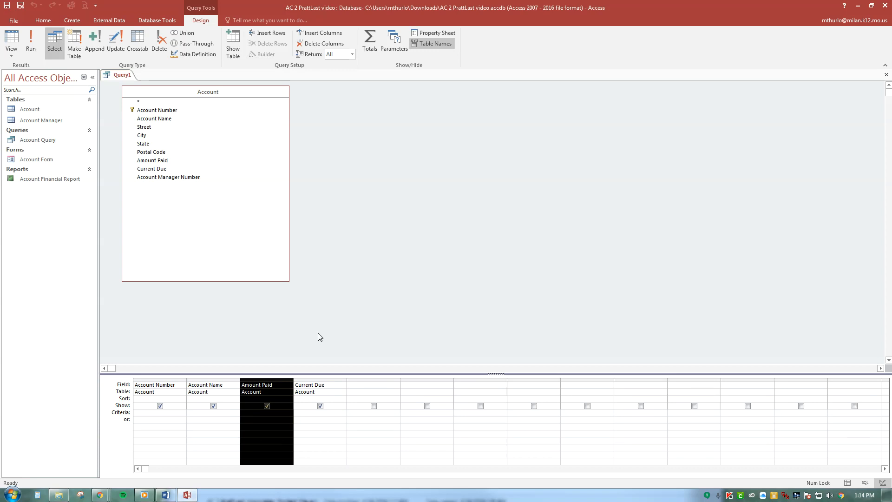
pyautogui.click(349, 346)
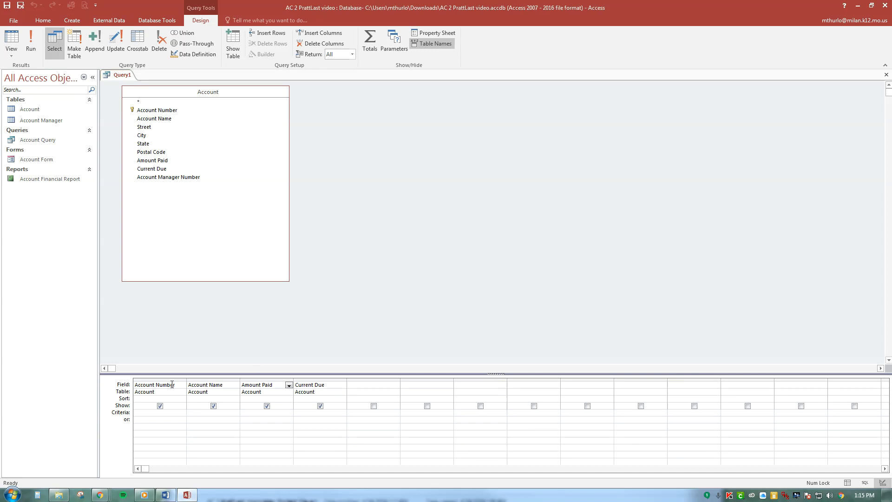
# Enter the wanted account's number as the criterion for the Account Number field and run the query
pyautogui.click(141, 416)
pyautogui.write('JM323')
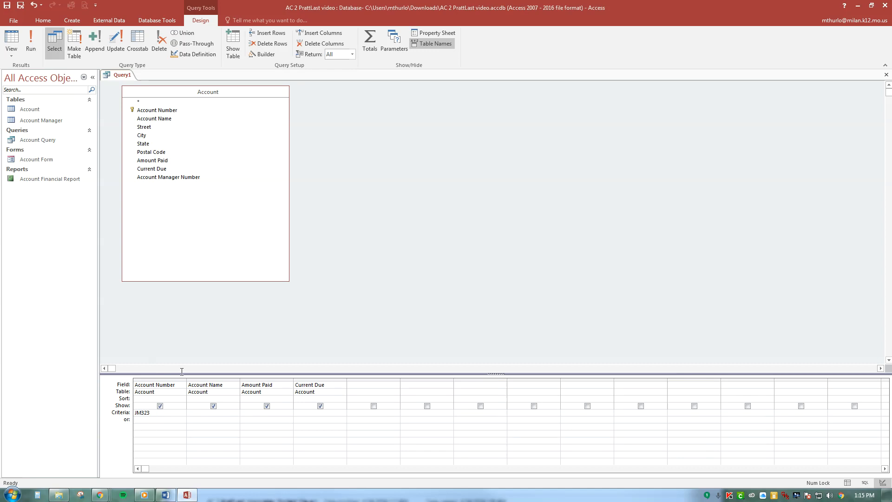
pyautogui.click(31, 45)
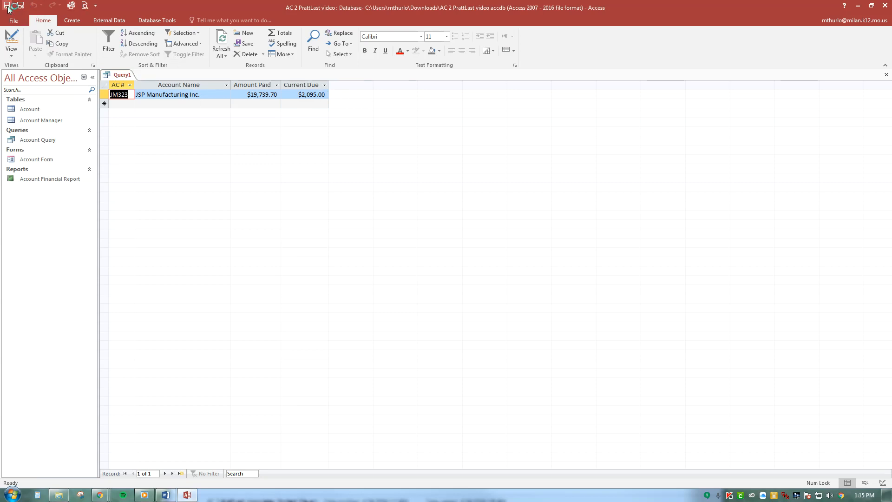
# Save the query as a new database object named m02q01
pyautogui.click(13, 20)
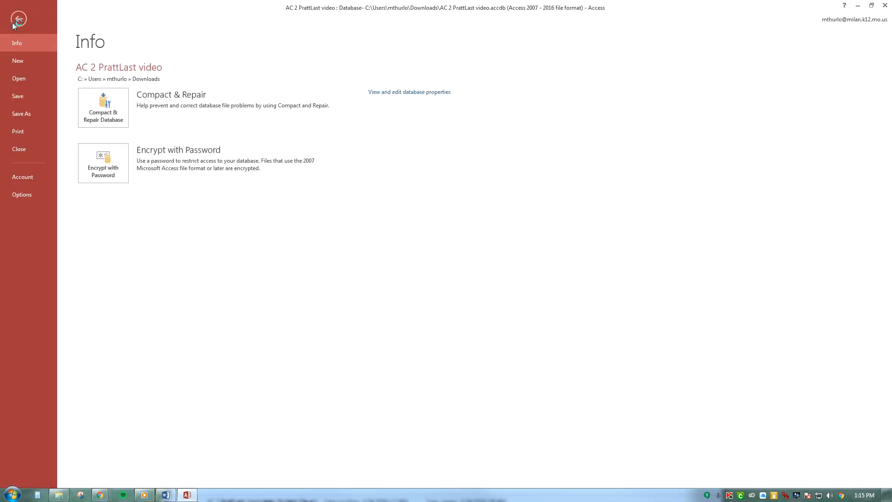
pyautogui.click(31, 112)
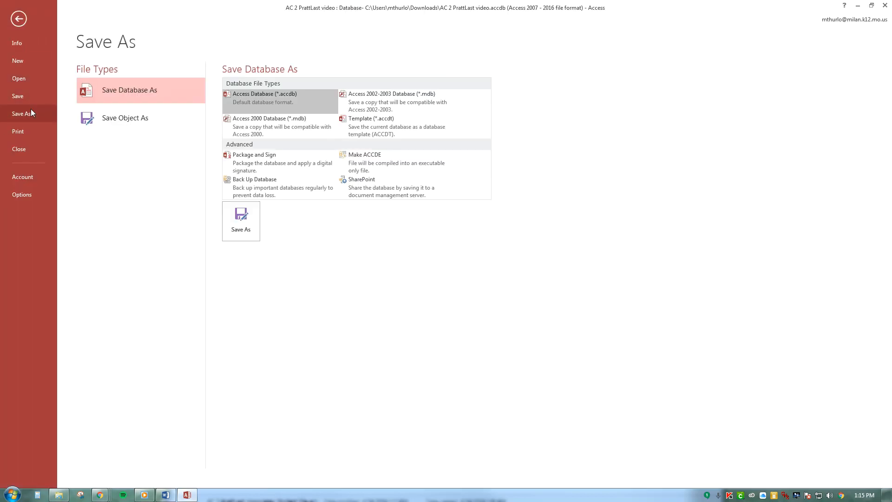
pyautogui.click(146, 119)
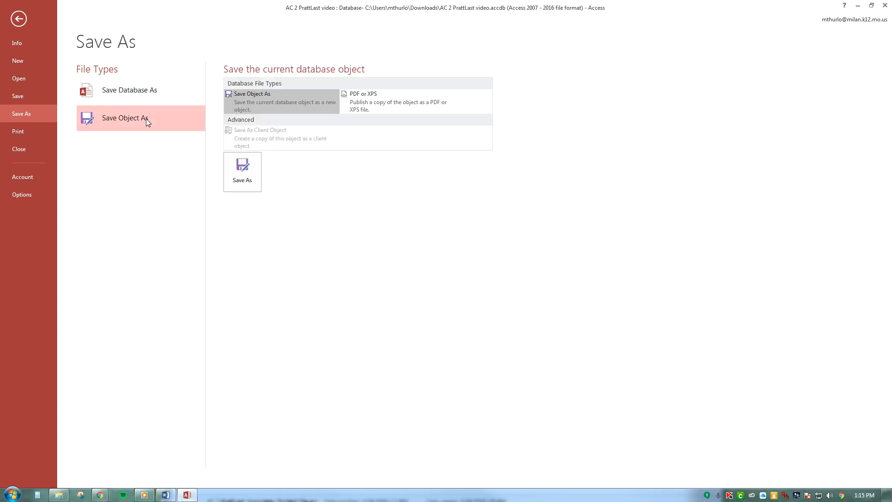
pyautogui.click(248, 172)
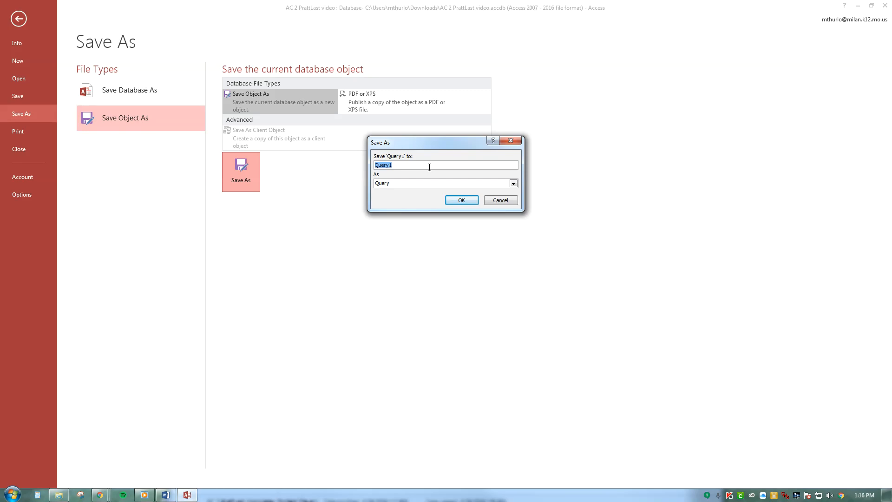
pyautogui.write('m02q01')
pyautogui.click(461, 200)
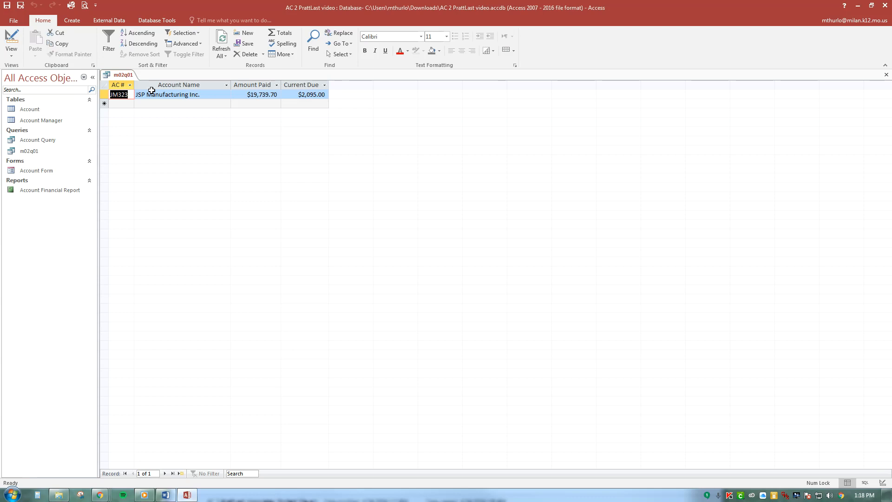
# Return the query to Design view, replace the Account Number criterion with the wildcard K* and run it
pyautogui.click(11, 52)
pyautogui.click(41, 113)
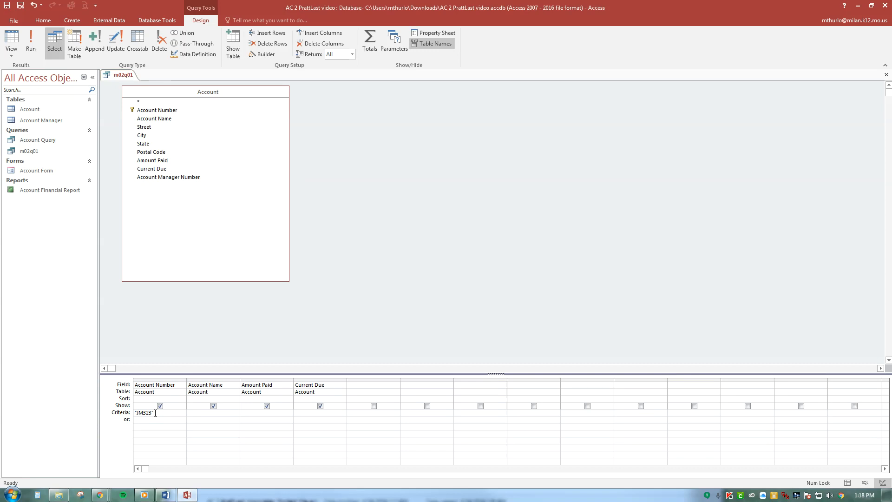
pyautogui.moveTo(155, 414); pyautogui.dragTo(110, 409)
pyautogui.press('Delete')
pyautogui.write('*')
pyautogui.click(33, 43)
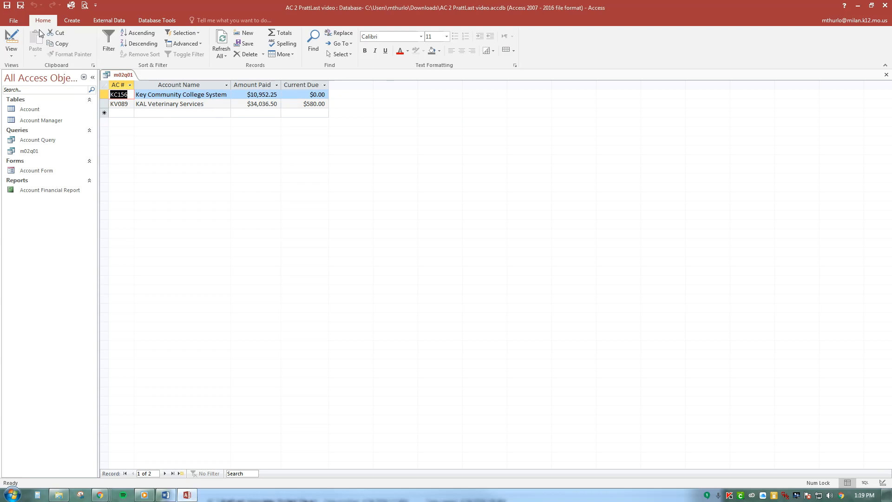
# Save the wildcard query as a new database object named m02q02
pyautogui.click(15, 24)
pyautogui.click(33, 115)
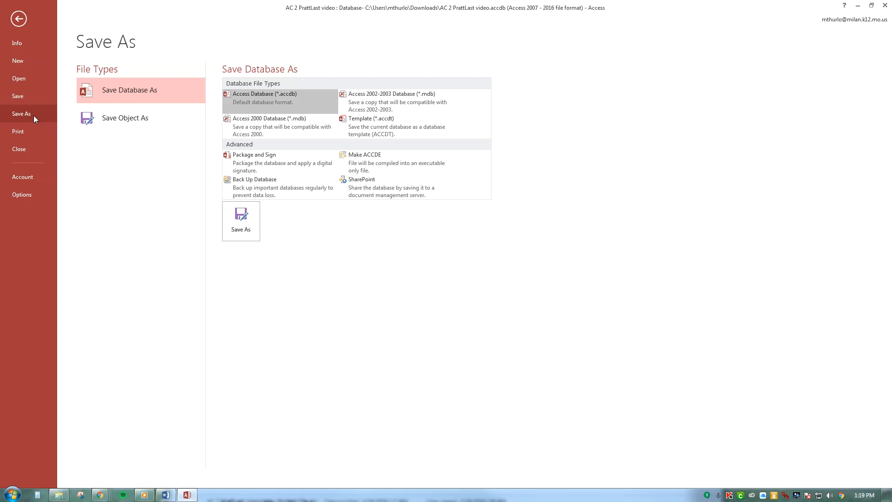
pyautogui.click(141, 116)
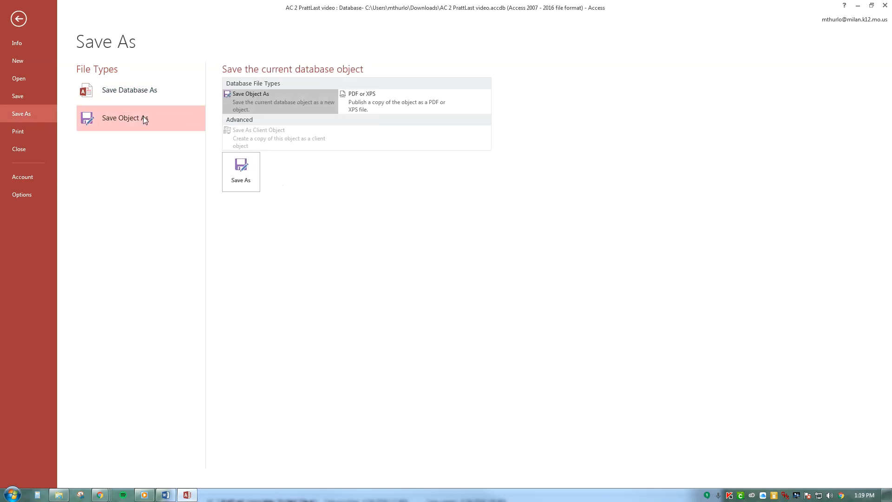
pyautogui.click(247, 171)
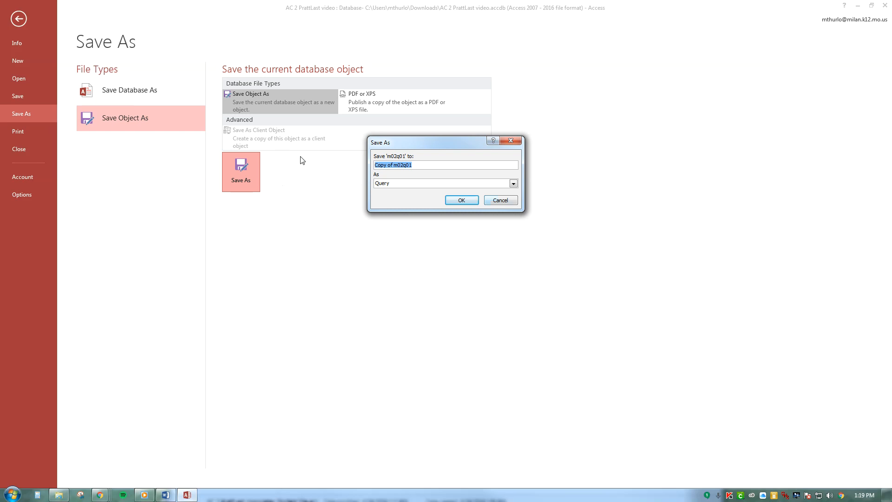
pyautogui.write('m02q02')
pyautogui.click(462, 200)
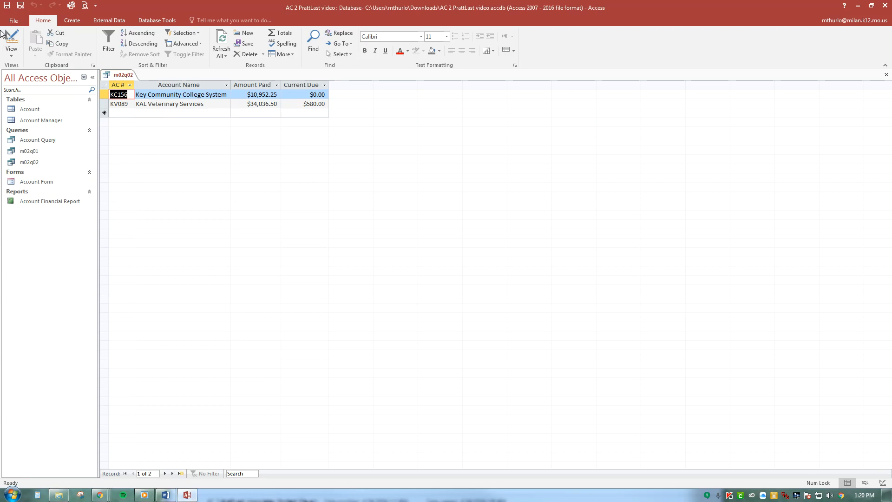
# Return the query to Design view and clear the wildcard criterion from the Account Number field
pyautogui.click(13, 58)
pyautogui.click(43, 109)
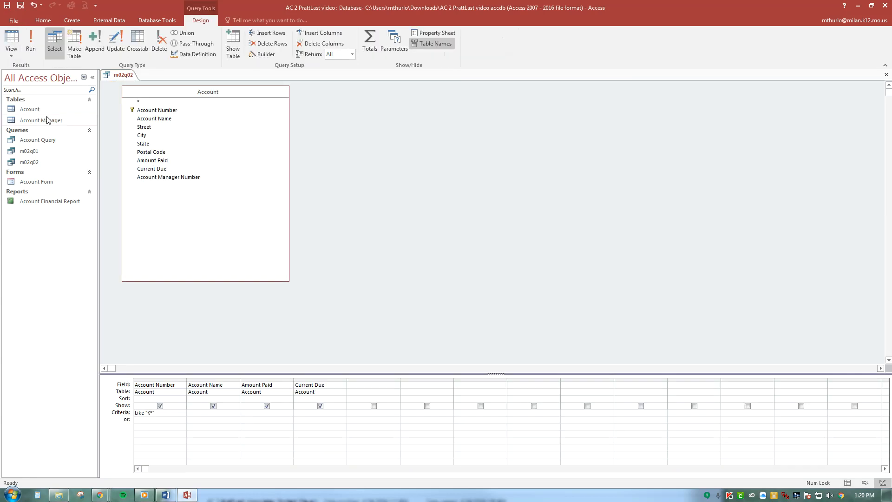
pyautogui.click(159, 413)
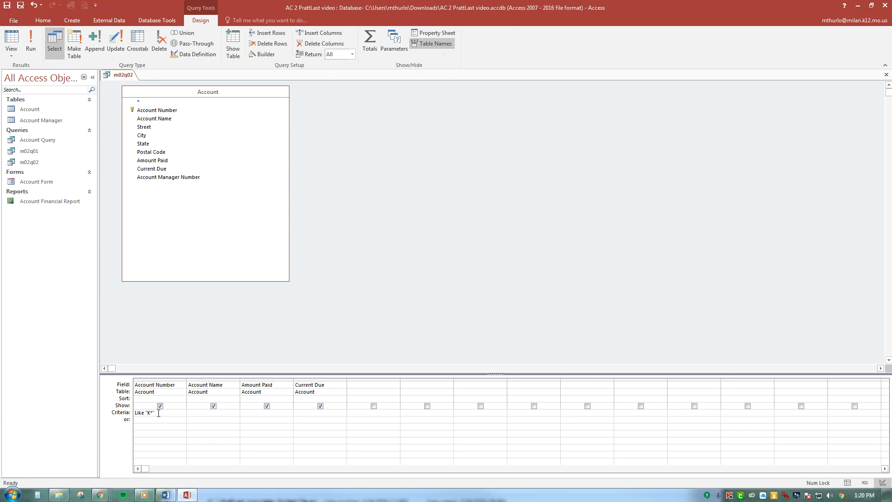
pyautogui.moveTo(158, 413); pyautogui.dragTo(135, 413)
pyautogui.press('Delete')
# Add the City field to the query grid without showing it, set its criterion to Granger and run the query
pyautogui.doubleClick(158, 140)
pyautogui.click(373, 406)
pyautogui.click(362, 413)
pyautogui.write('Granger')
pyautogui.click(33, 43)
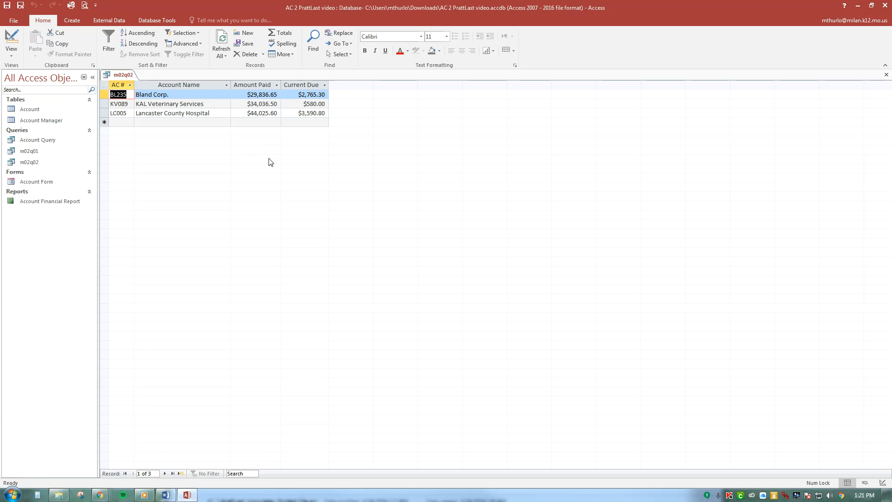
# Return to Design view and replace the City criterion with the parameter [Enter City]
pyautogui.click(11, 50)
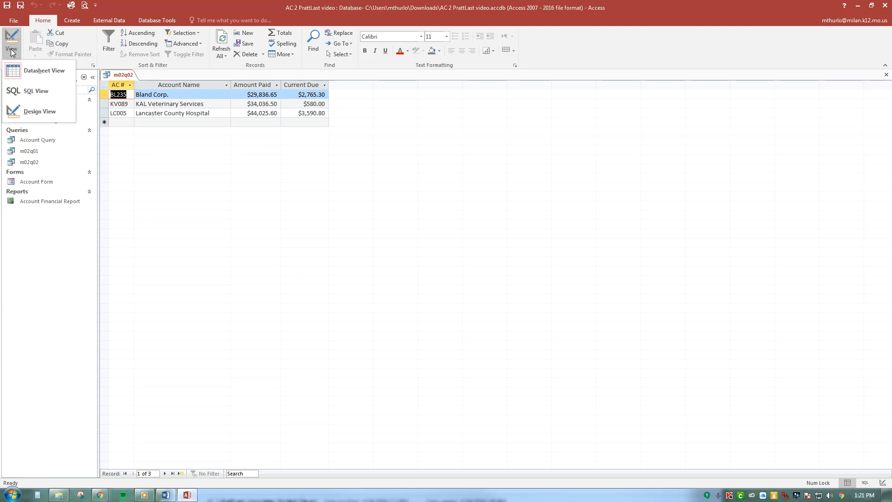
pyautogui.click(44, 112)
pyautogui.moveTo(385, 416); pyautogui.dragTo(335, 412)
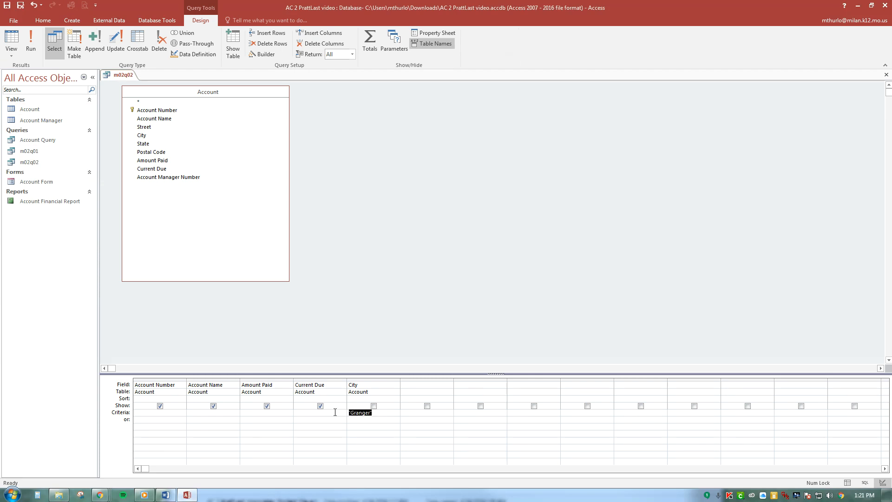
pyautogui.press('Delete')
pyautogui.write('Enter City')
# Run the parameter query with Wells as the city value
pyautogui.click(30, 43)
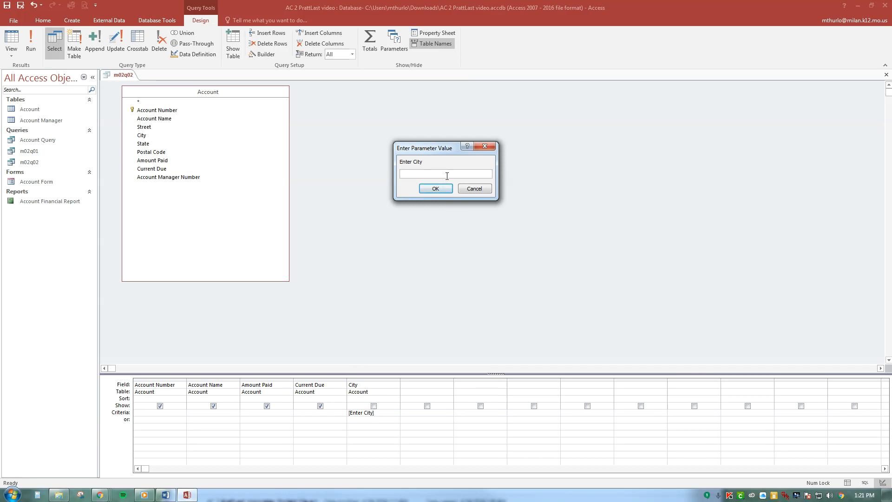
pyautogui.write('Wells')
pyautogui.click(436, 188)
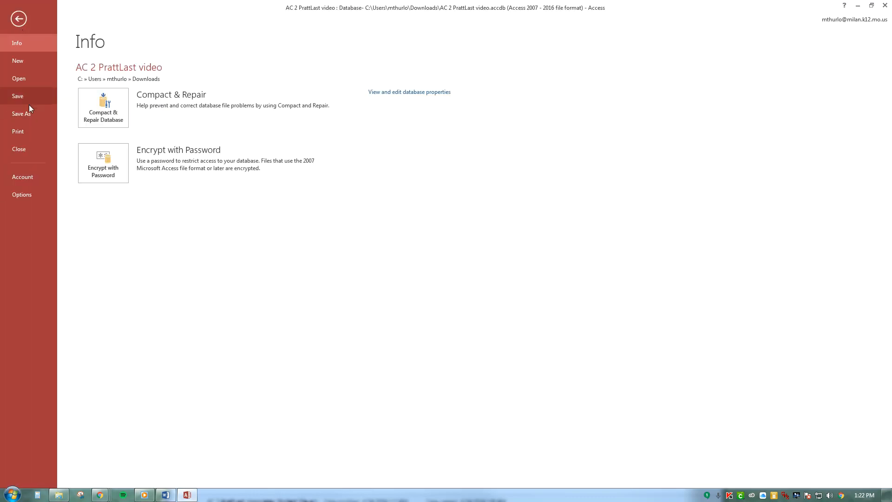
# Save the parameter query as a new database object named Account-city Query and close it
pyautogui.click(29, 113)
pyautogui.click(151, 122)
pyautogui.click(253, 180)
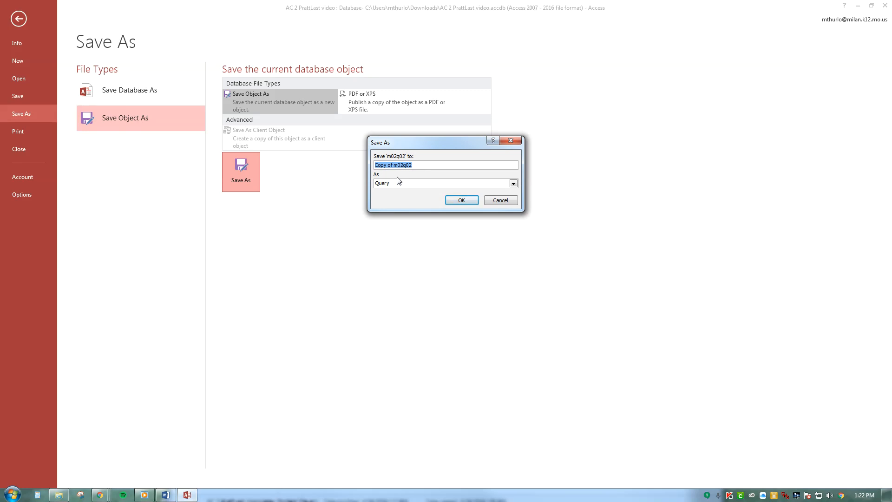
pyautogui.write('Account-city Query')
pyautogui.click(461, 200)
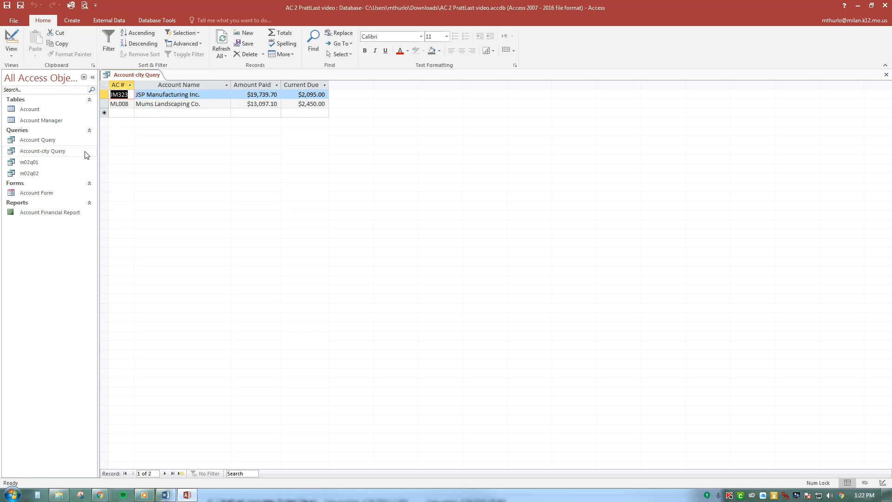
pyautogui.click(59, 155)
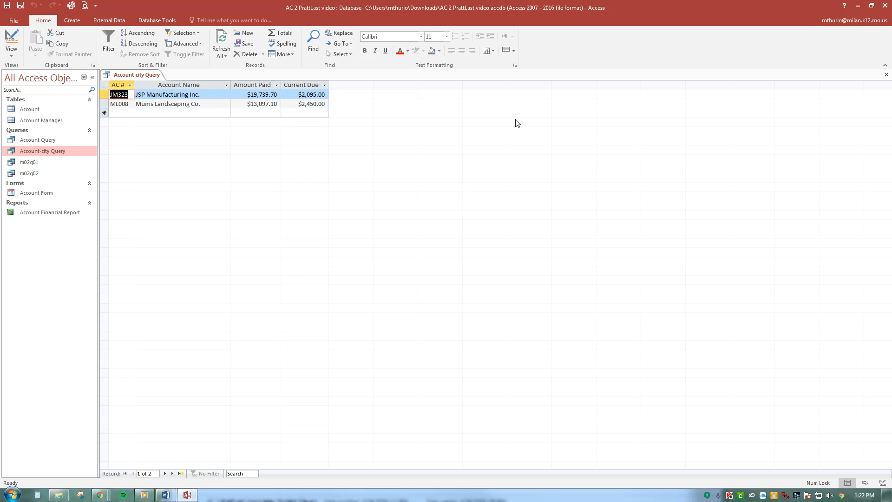
pyautogui.click(886, 75)
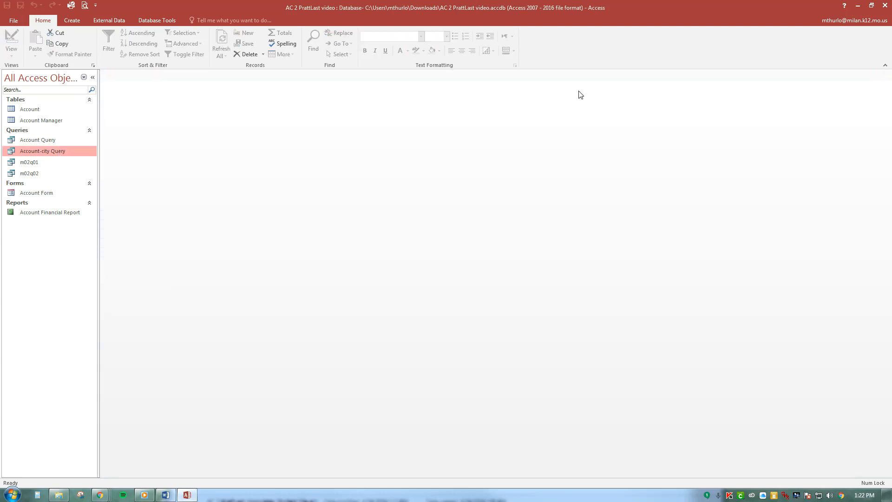
# Open the saved Account-city Query with Wells as the city, check the records and close it
pyautogui.rightClick(54, 150)
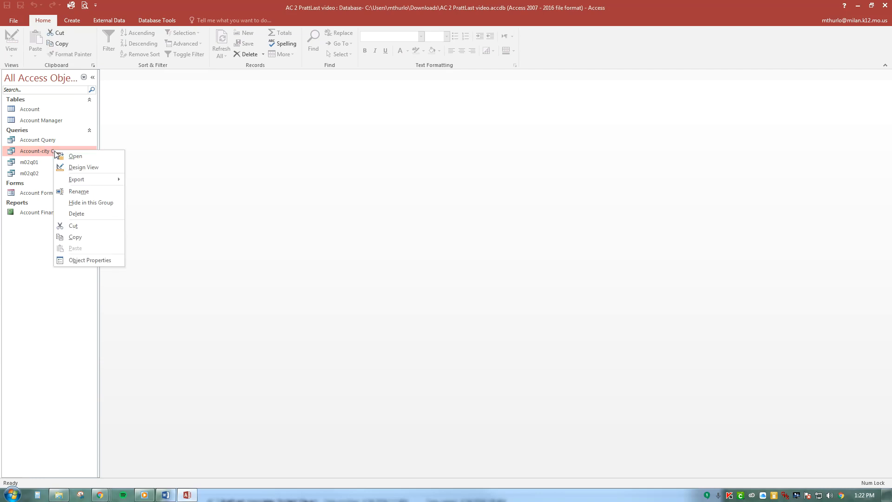
pyautogui.click(80, 158)
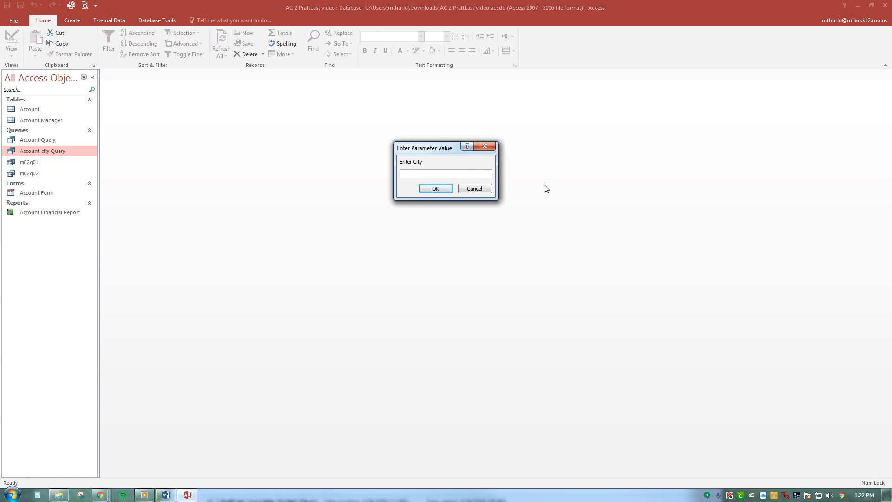
pyautogui.write('Wells')
pyautogui.click(436, 189)
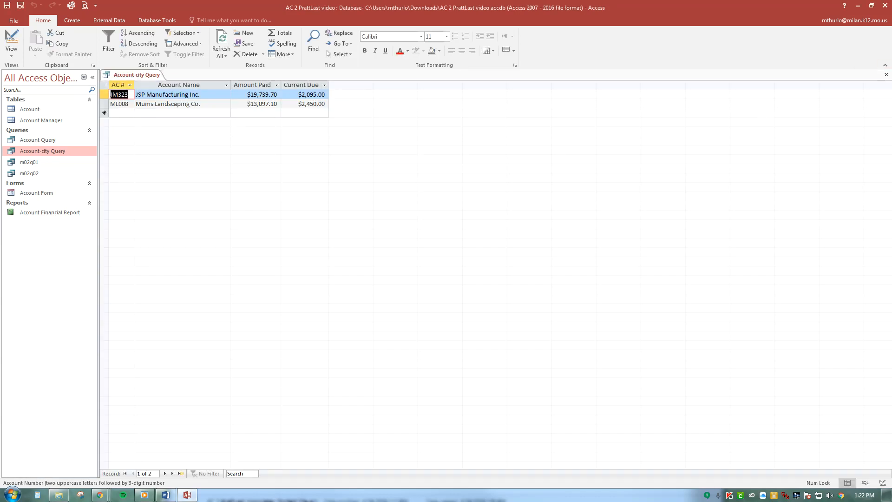
pyautogui.click(887, 76)
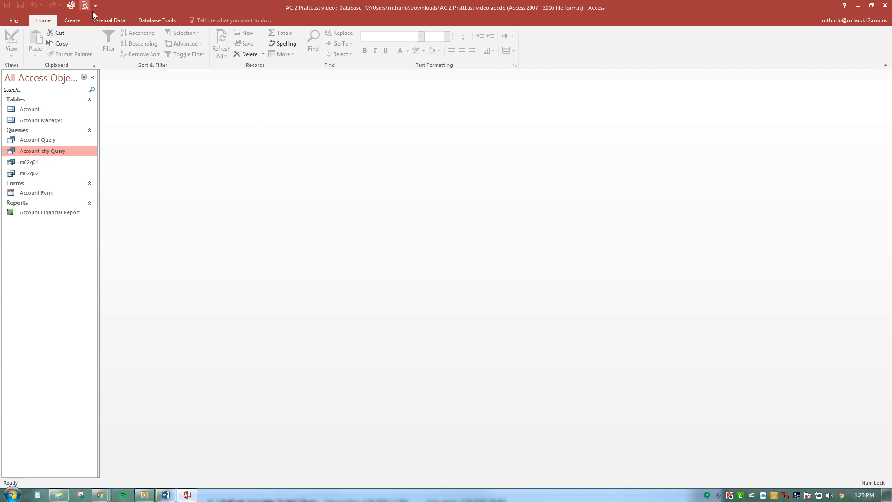
# Create a new query in Design view with the Account table and enlarge the table's field list
pyautogui.click(74, 22)
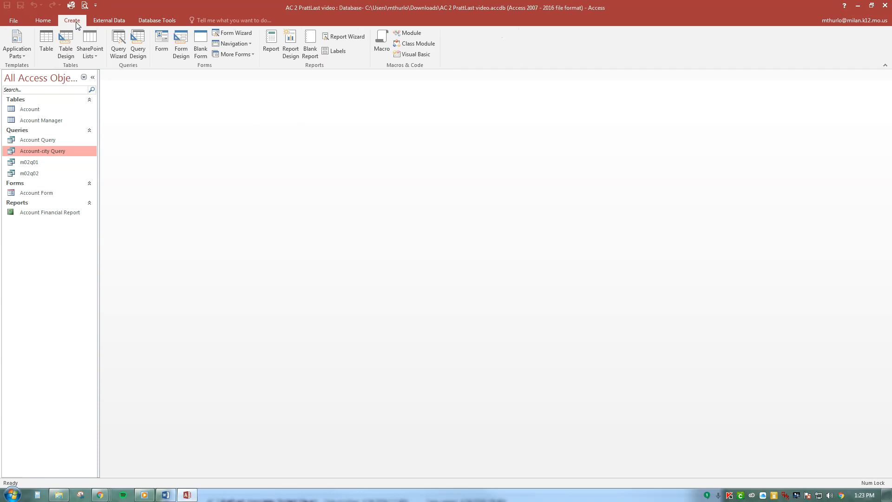
pyautogui.click(139, 51)
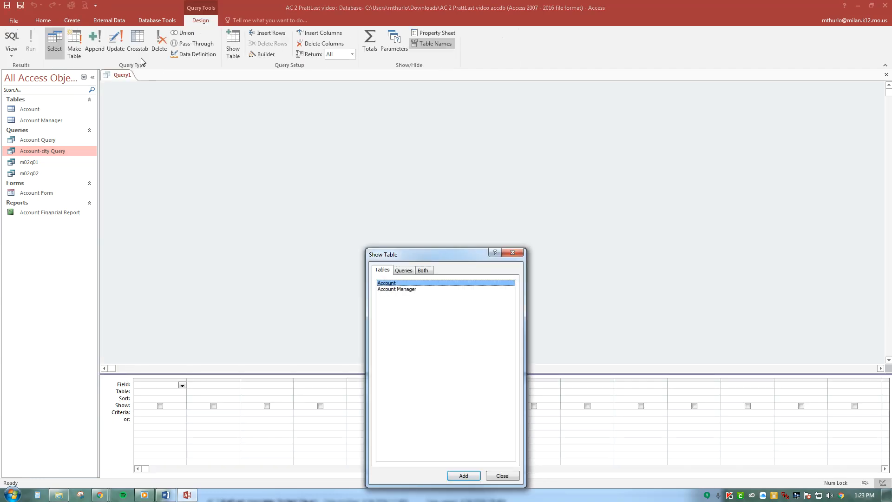
pyautogui.doubleClick(435, 285)
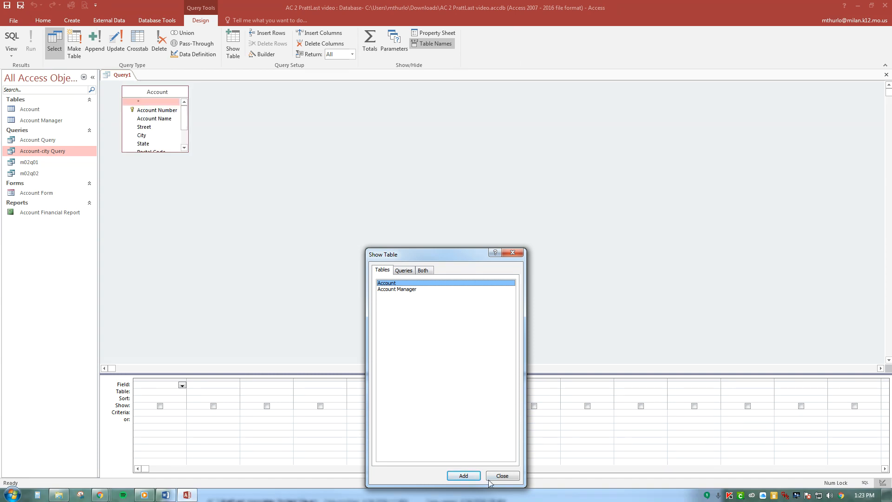
pyautogui.click(502, 475)
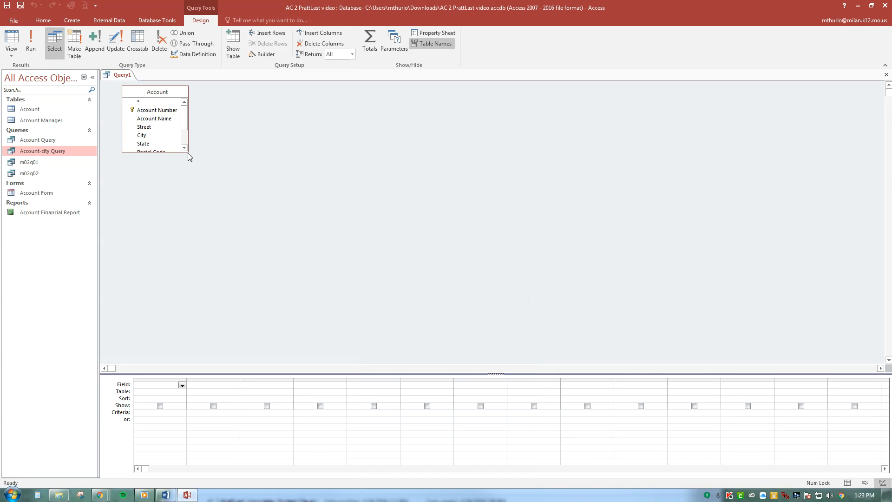
pyautogui.moveTo(188, 152); pyautogui.dragTo(242, 224)
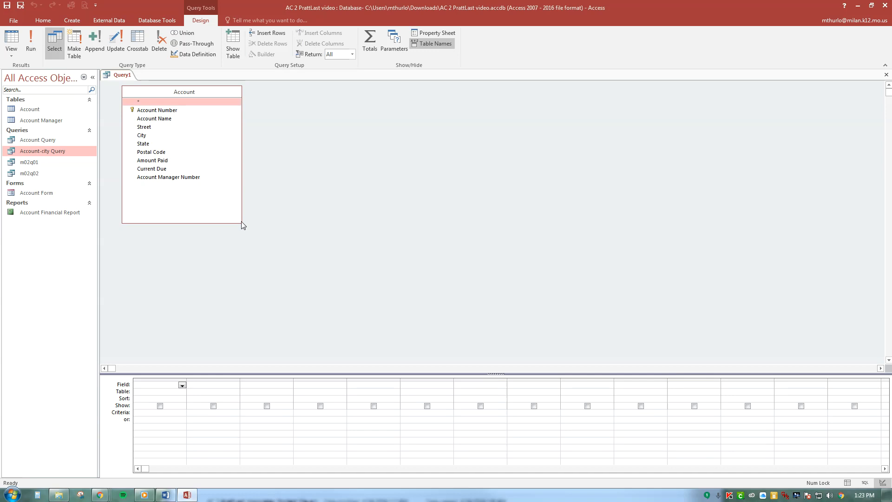
# Add the Account Number, Account Name, Amount Paid and Current Due fields to the query grid
pyautogui.doubleClick(170, 111)
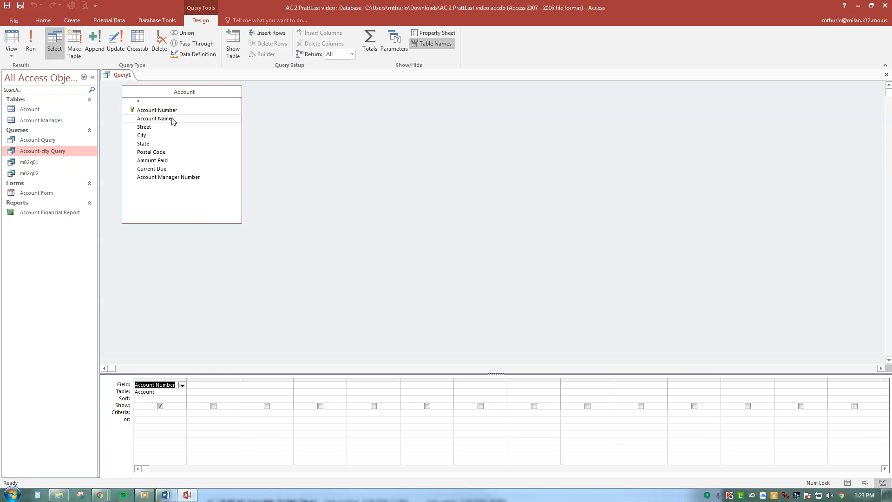
pyautogui.doubleClick(172, 119)
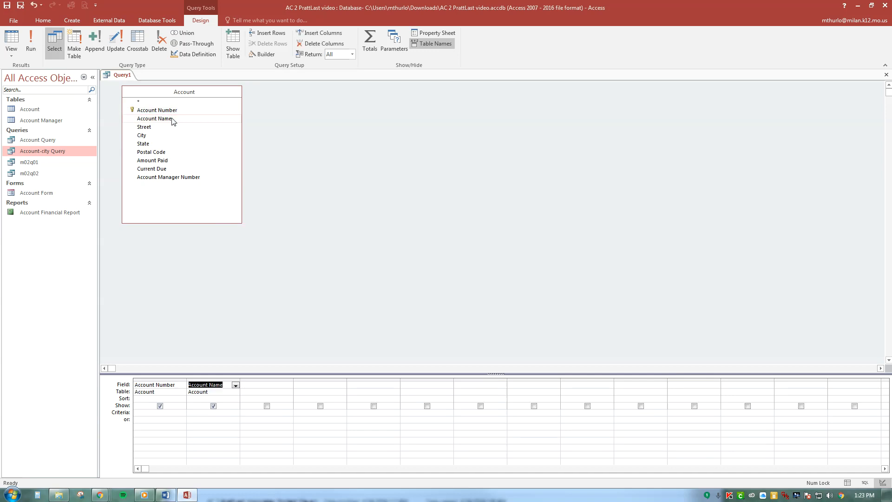
pyautogui.doubleClick(179, 162)
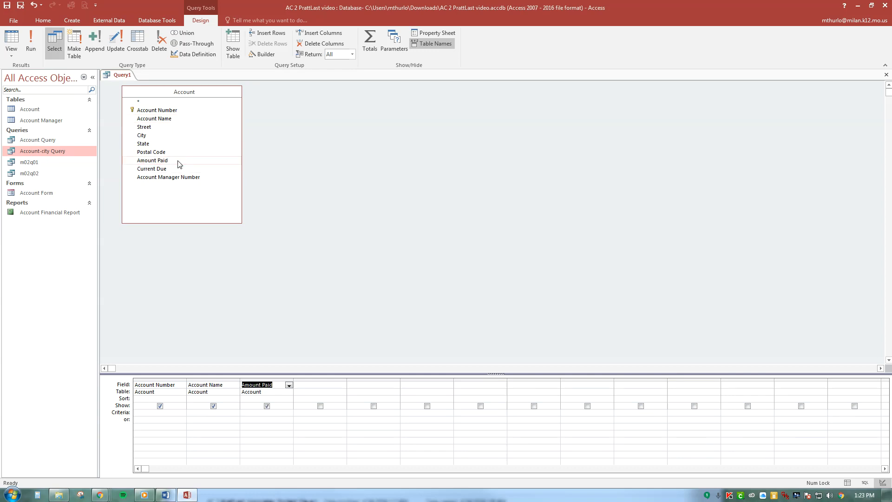
pyautogui.doubleClick(178, 170)
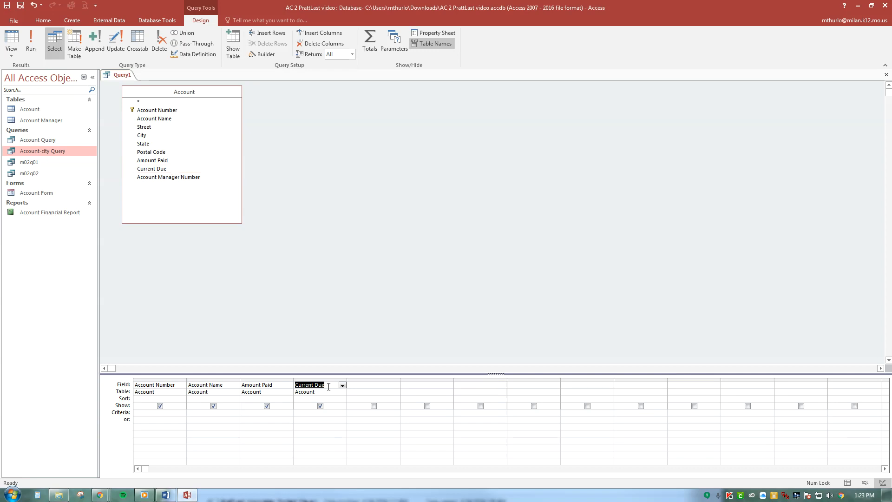
# Set the Current Due criterion to 0 and run the query
pyautogui.click(305, 413)
pyautogui.write('0')
pyautogui.click(30, 42)
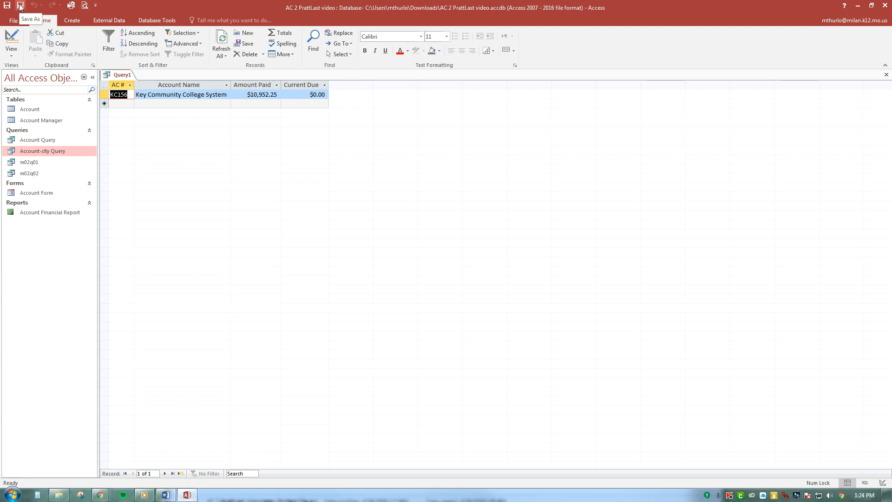
pyautogui.click(96, 5)
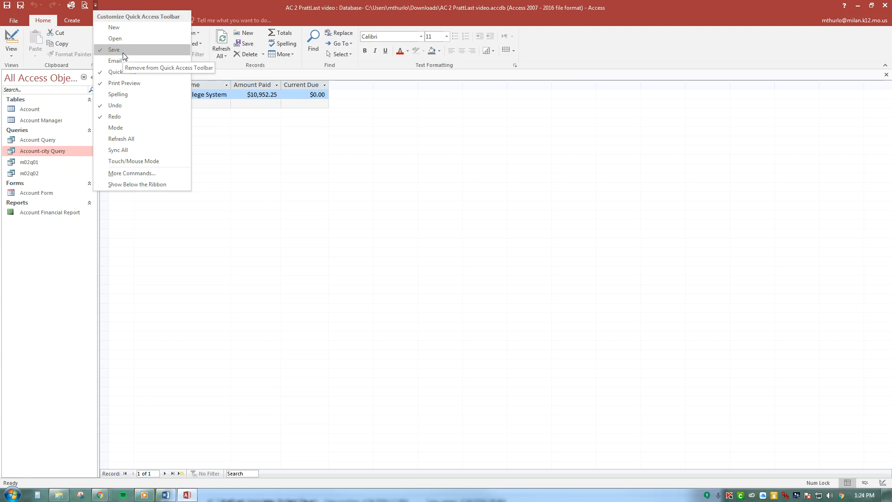
pyautogui.click(142, 173)
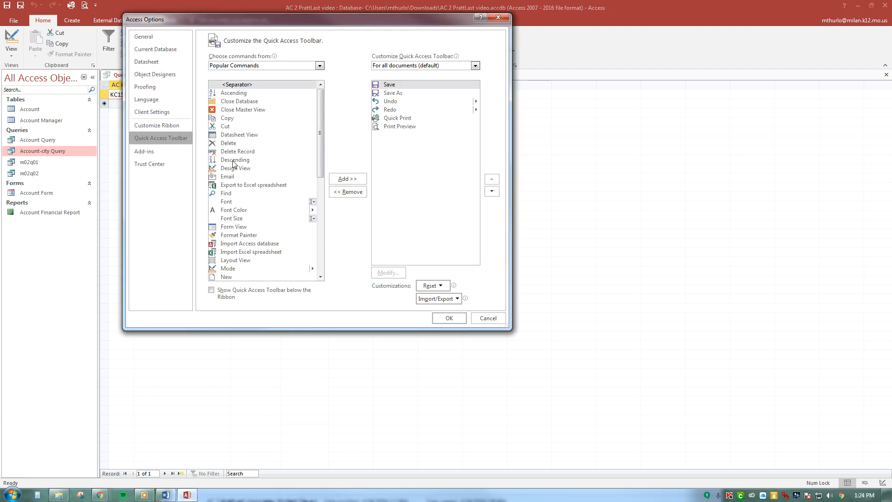
pyautogui.moveTo(319, 141); pyautogui.dragTo(315, 276)
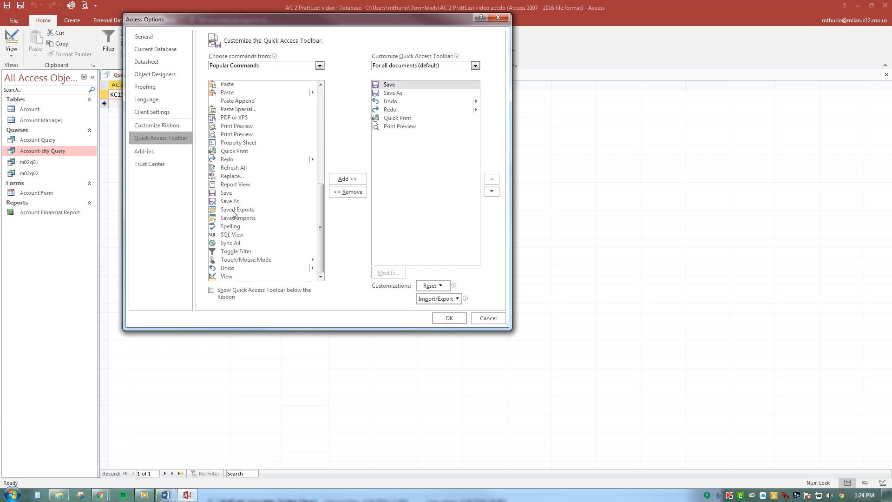
pyautogui.click(486, 319)
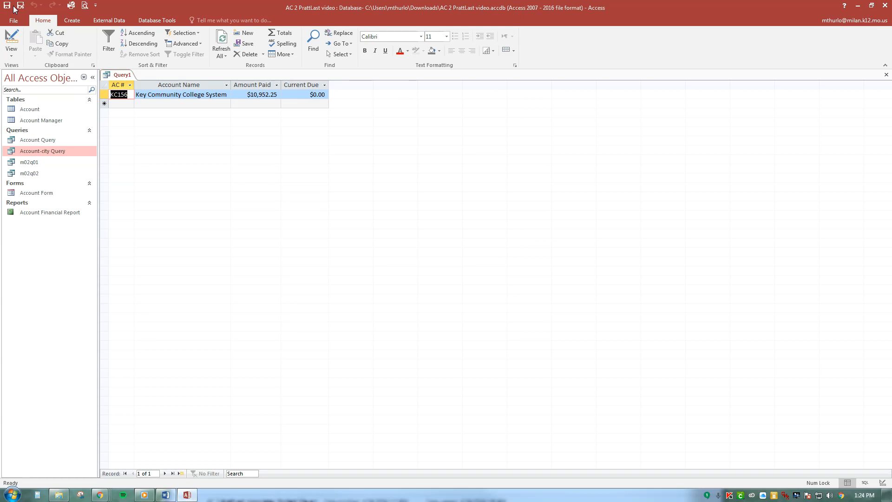
# Save the Current Due query as m02q03 and close it
pyautogui.click(20, 5)
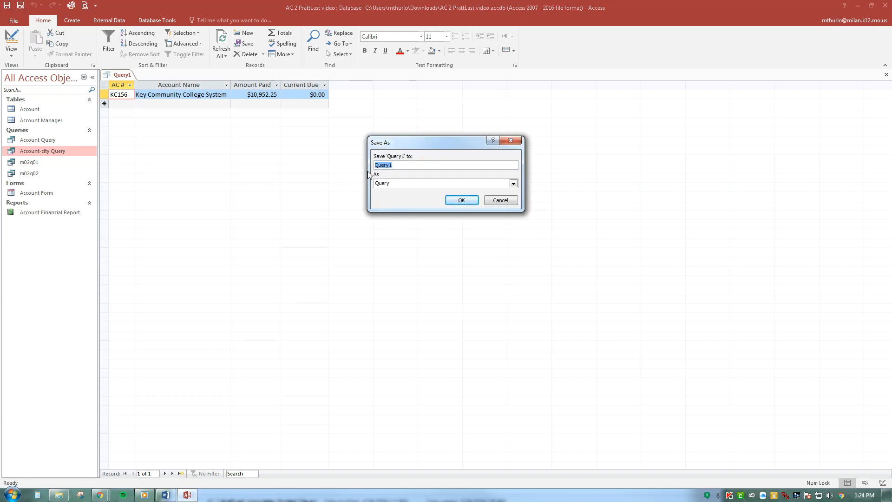
pyautogui.write('m02q03')
pyautogui.click(462, 201)
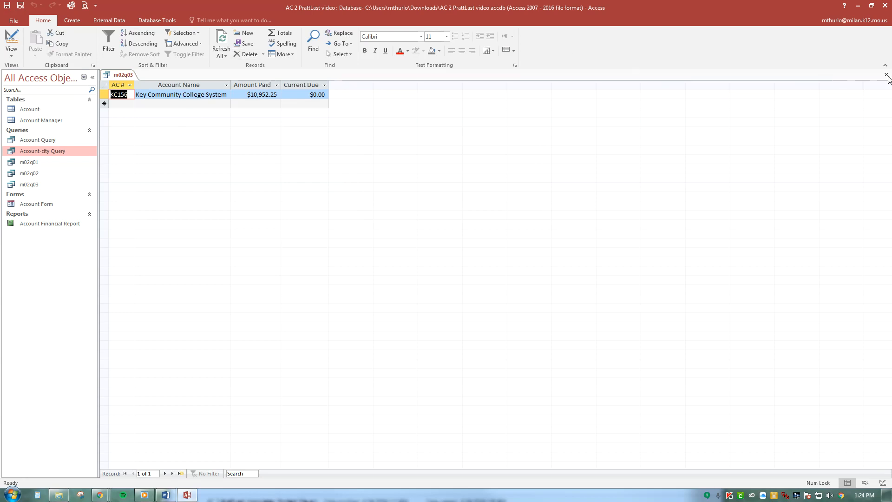
pyautogui.click(885, 75)
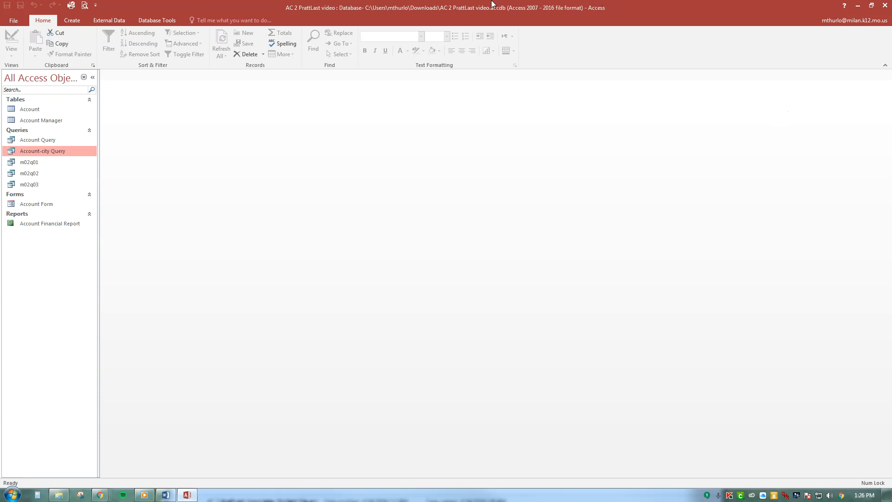
# Create a new query in Design view with the Account Manager table and enlarge the table's field list
pyautogui.click(65, 21)
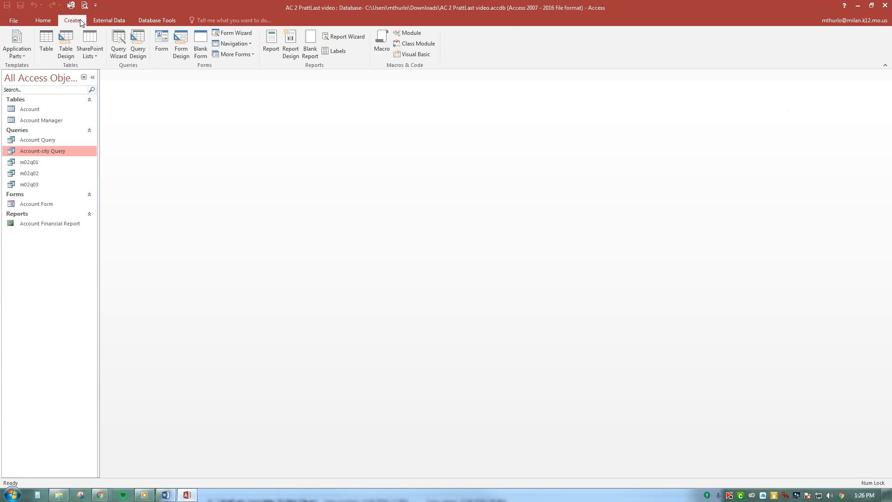
pyautogui.click(138, 47)
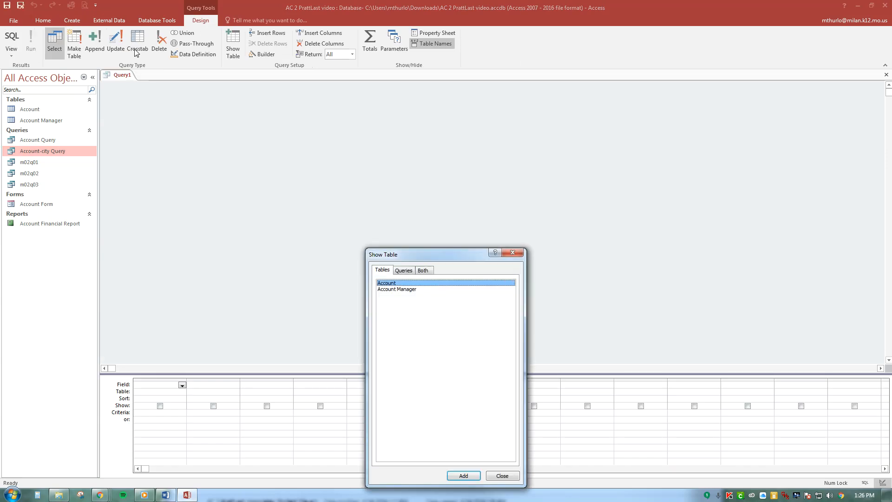
pyautogui.doubleClick(418, 290)
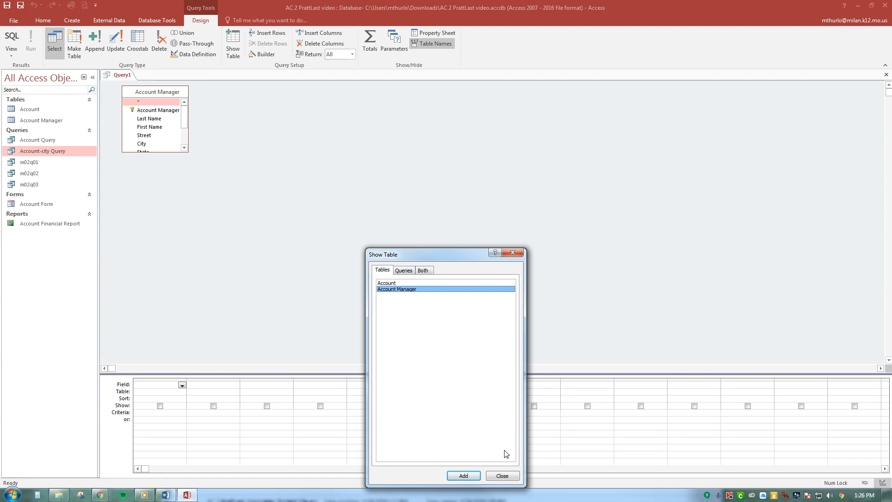
pyautogui.click(501, 476)
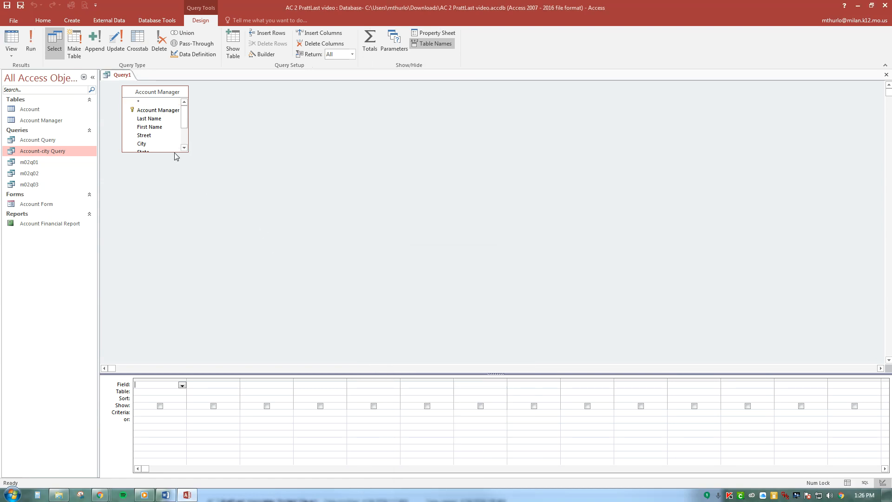
pyautogui.moveTo(175, 152); pyautogui.dragTo(222, 229)
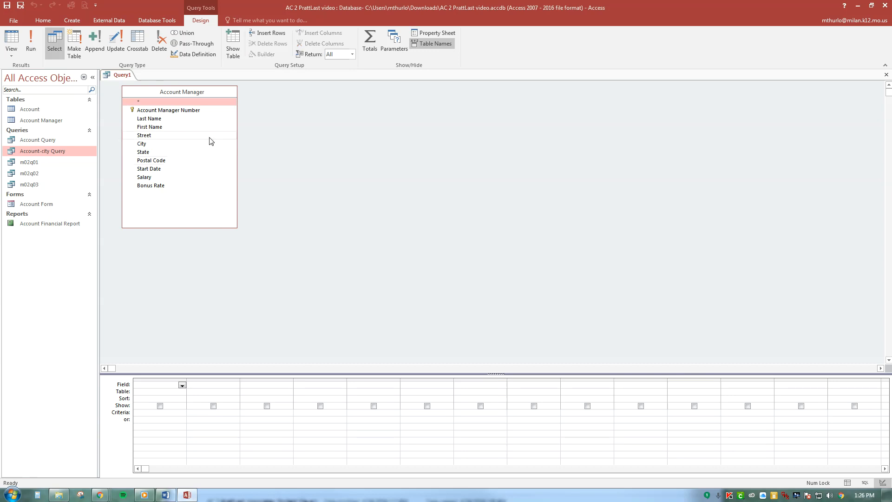
# Add the Account Manager Number, Last Name, First Name and Start Date fields to the query grid
pyautogui.doubleClick(170, 111)
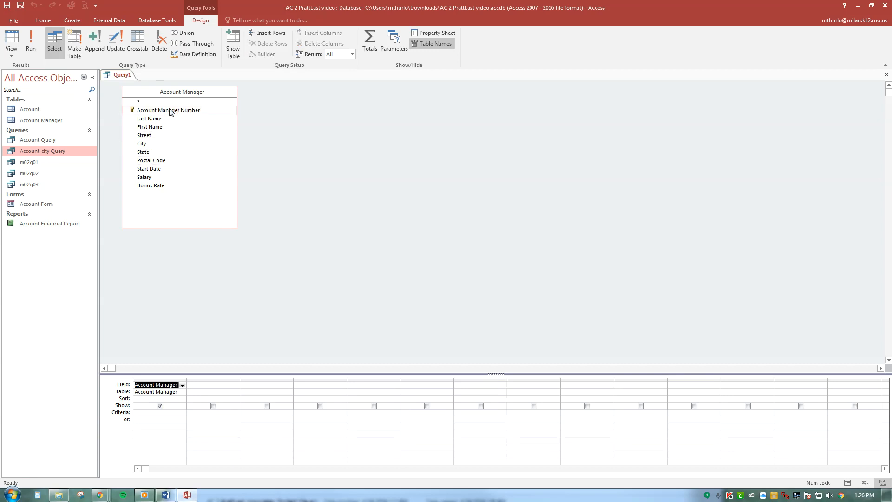
pyautogui.doubleClick(167, 121)
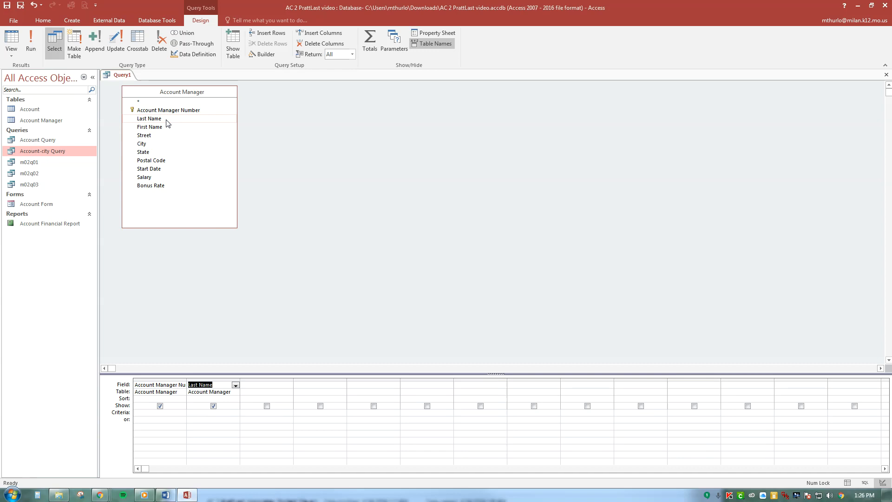
pyautogui.doubleClick(168, 128)
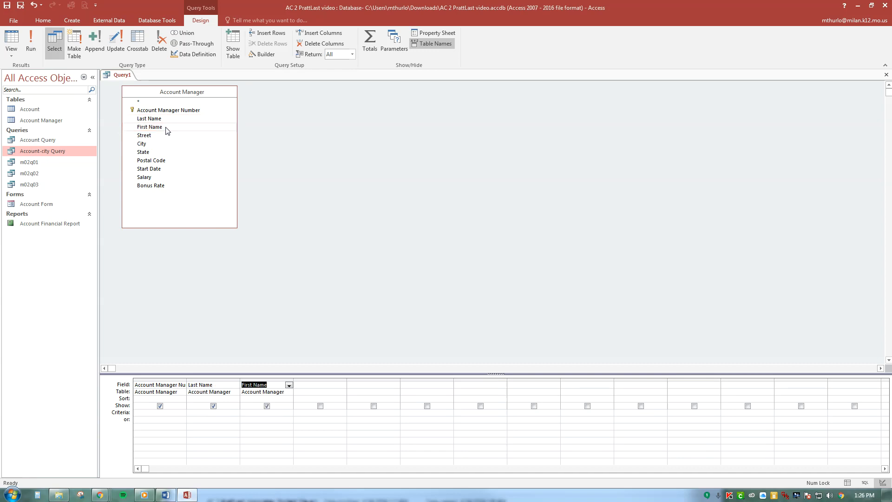
pyautogui.doubleClick(171, 169)
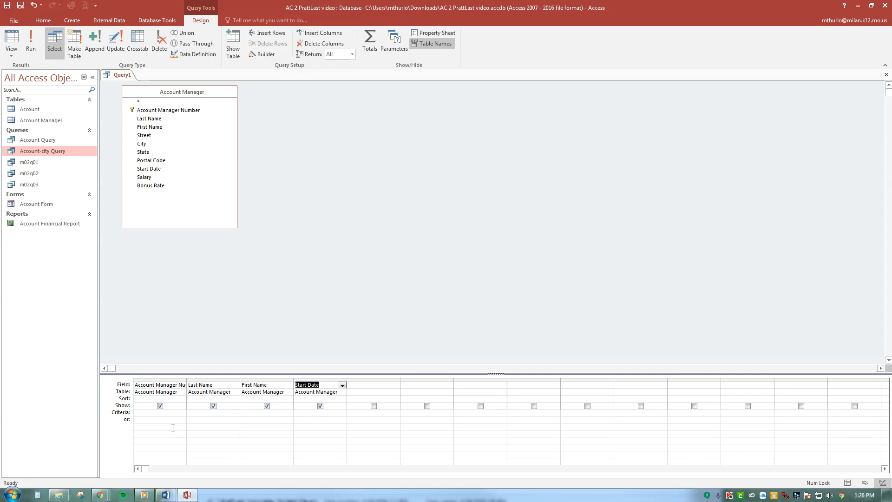
# Set the Start Date criterion to >1/01/2015 and run the query
pyautogui.click(313, 413)
pyautogui.write('>')
pyautogui.write('1/01/2015')
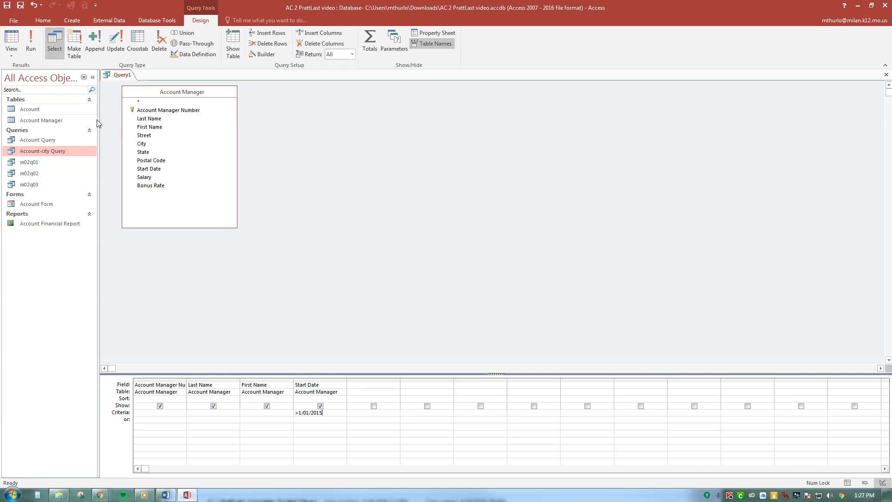
pyautogui.click(34, 38)
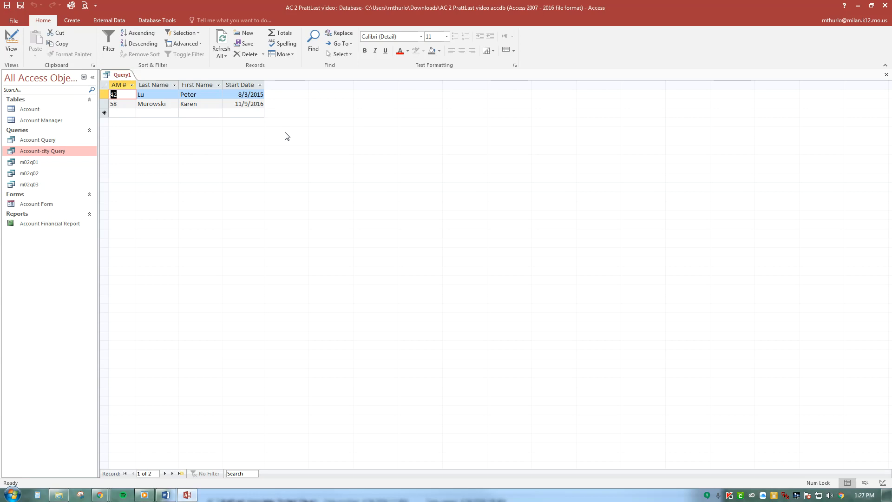
# Save the Start Date query as m02q04 and close it
pyautogui.click(20, 7)
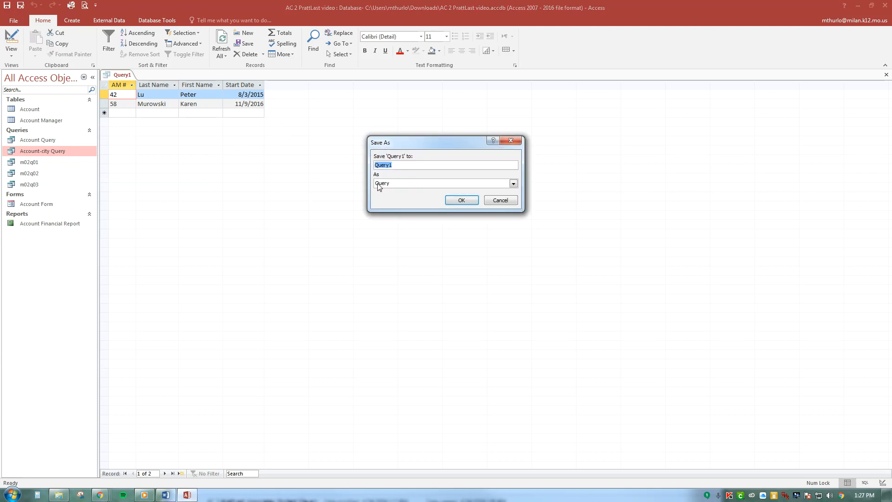
pyautogui.write('m02q04')
pyautogui.click(470, 201)
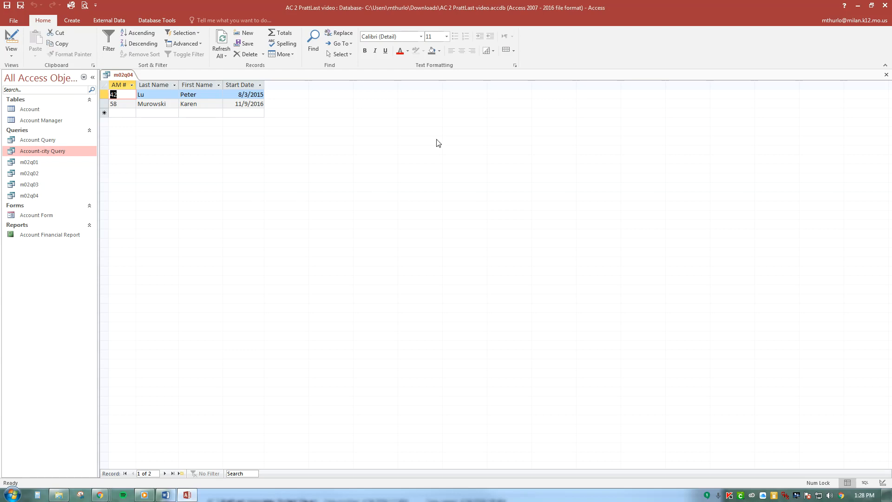
pyautogui.click(886, 74)
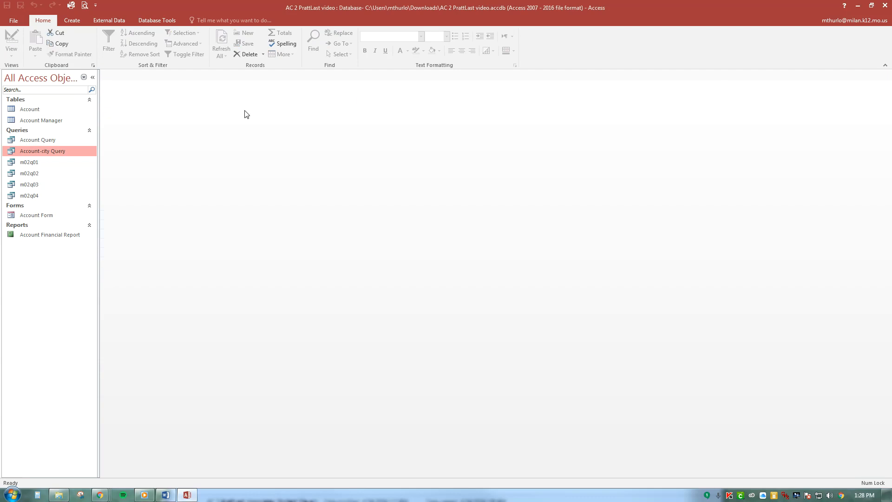
# Create a new query in Design view with the Account table and enlarge its field list to show every field
pyautogui.click(70, 23)
pyautogui.click(137, 52)
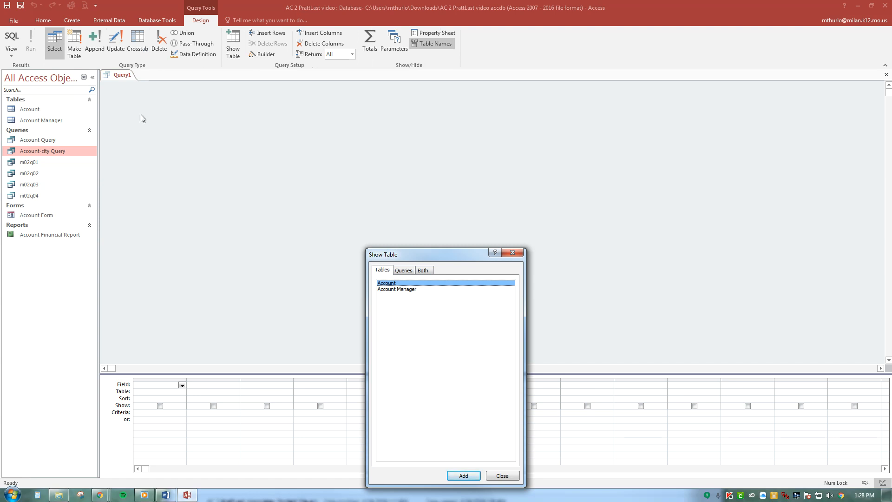
pyautogui.doubleClick(424, 284)
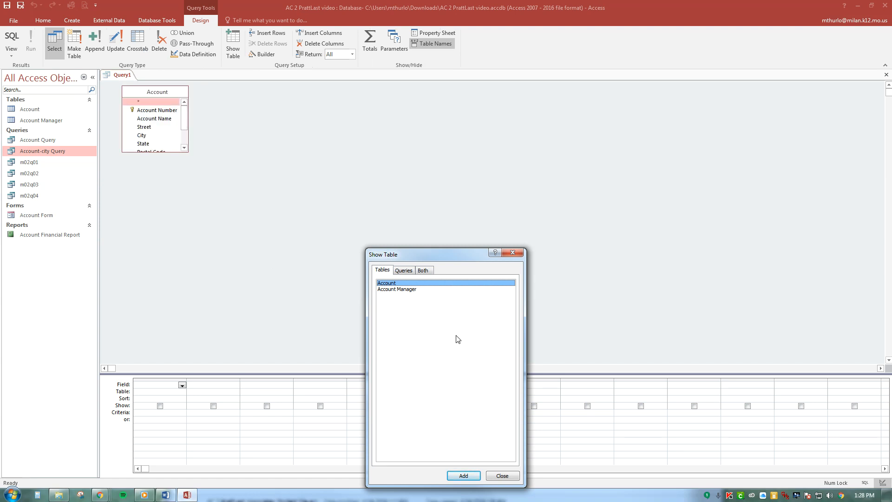
pyautogui.click(506, 474)
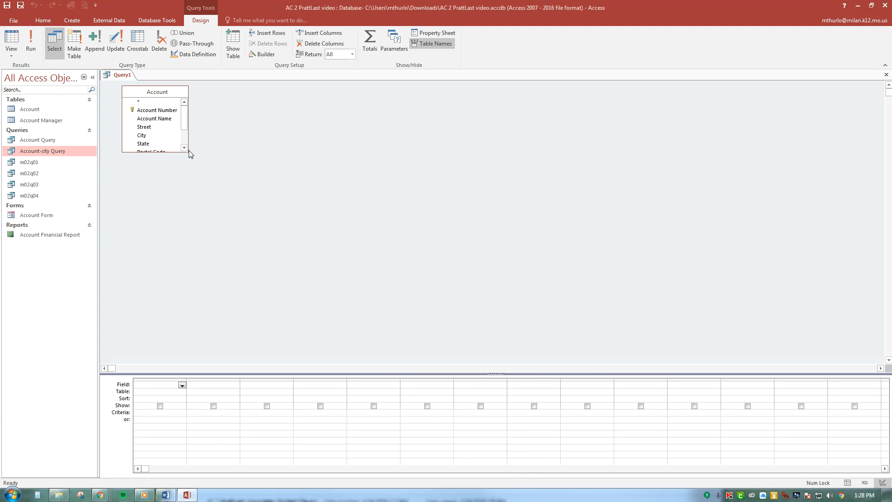
pyautogui.moveTo(188, 152); pyautogui.dragTo(322, 261)
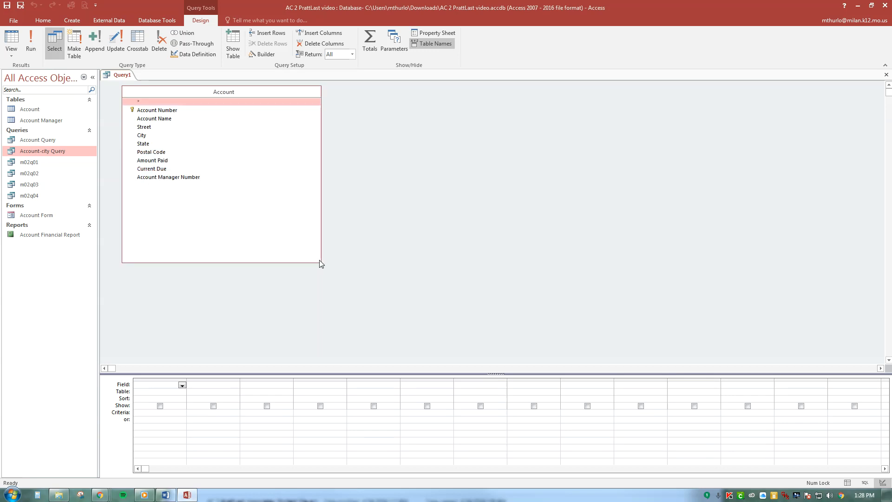
# Add the Account Number, Account Name, Amount Paid, Current Due and Account Manager Number fields to the query grid
pyautogui.doubleClick(171, 112)
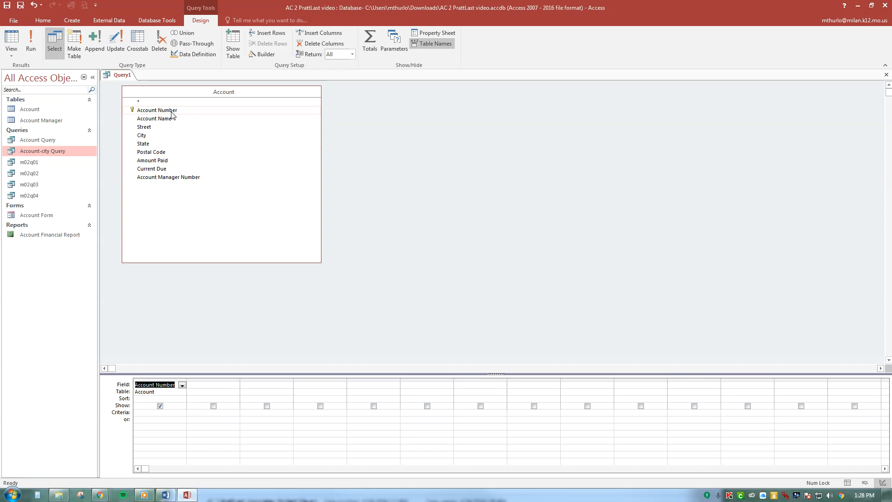
pyautogui.doubleClick(172, 120)
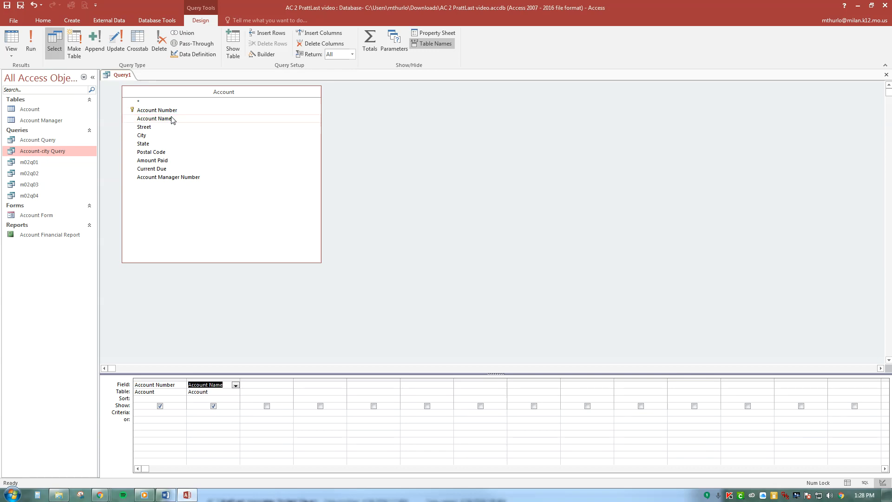
pyautogui.doubleClick(177, 162)
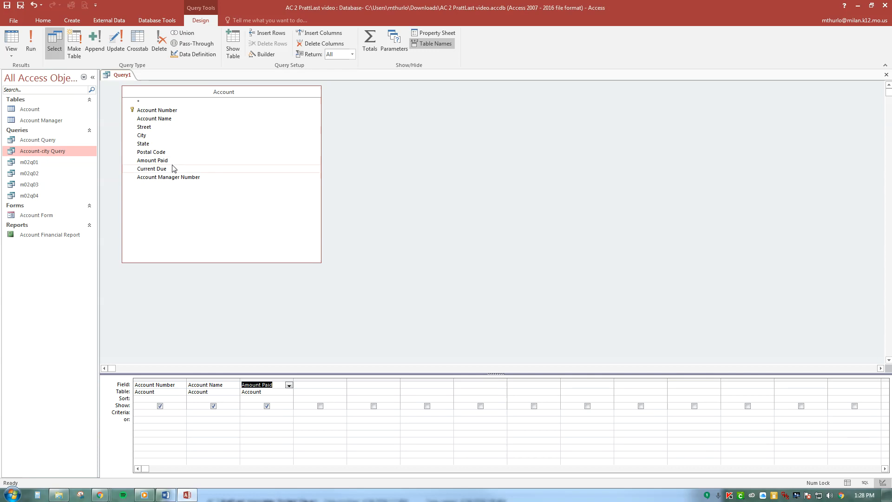
pyautogui.doubleClick(167, 170)
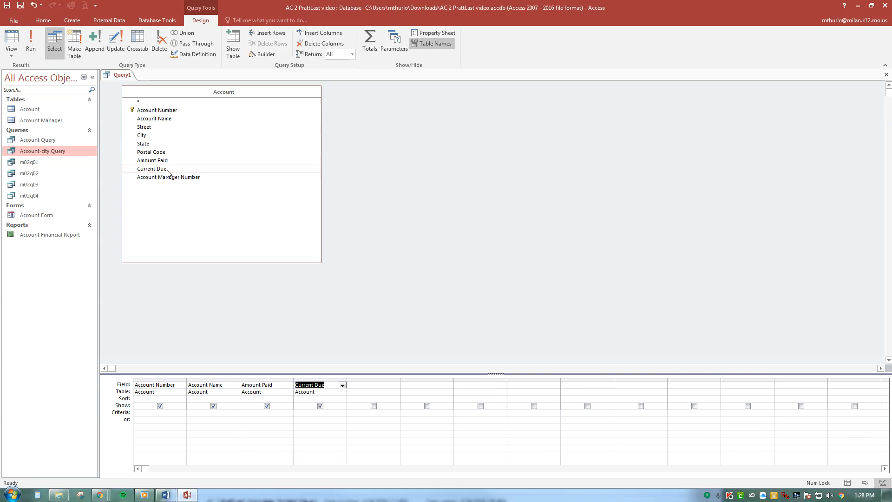
pyautogui.doubleClick(188, 179)
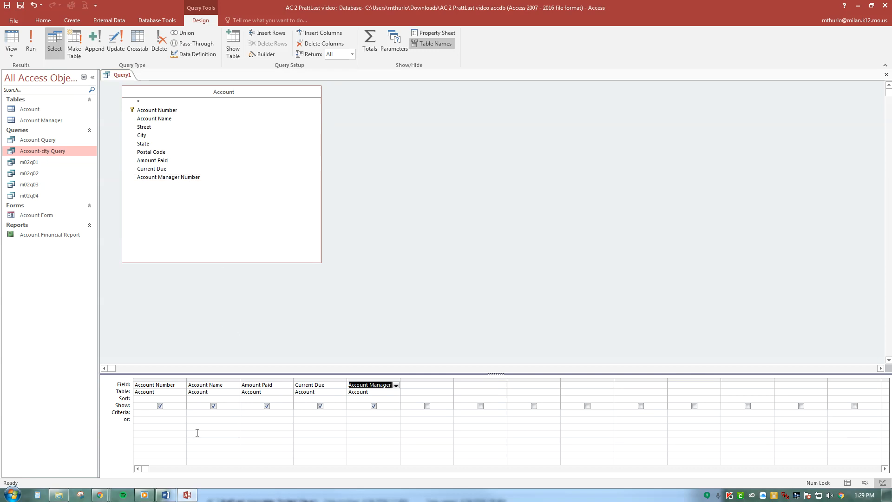
# Set the same-row criteria >2500 for Current Due and 31 for Account Manager Number, and run the query
pyautogui.click(309, 413)
pyautogui.write('>2500')
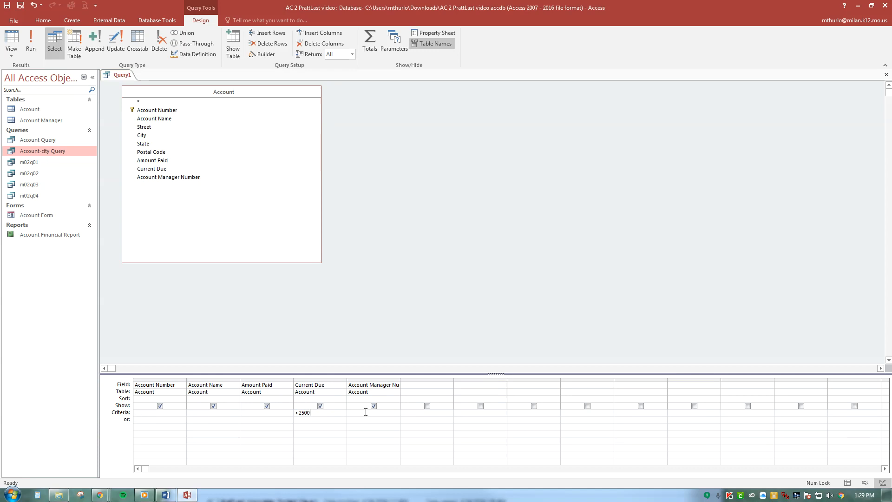
pyautogui.write('31')
pyautogui.click(31, 46)
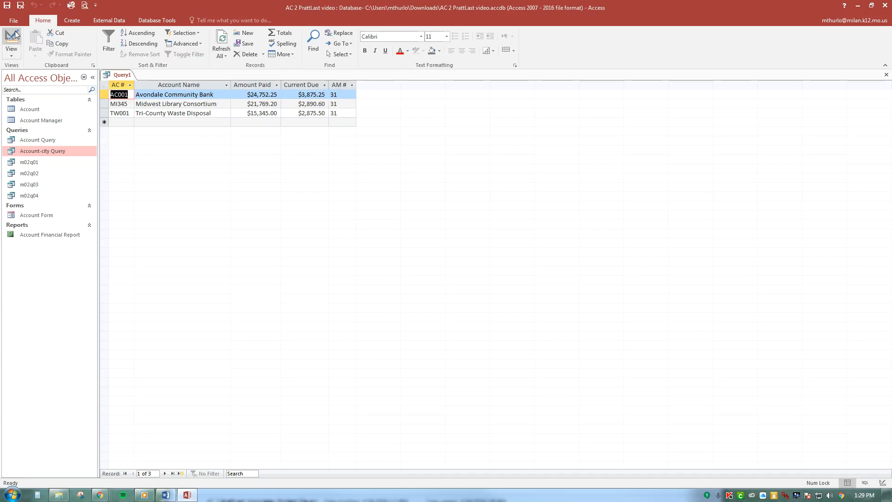
# Save the combined-criteria query as m02q05
pyautogui.click(20, 5)
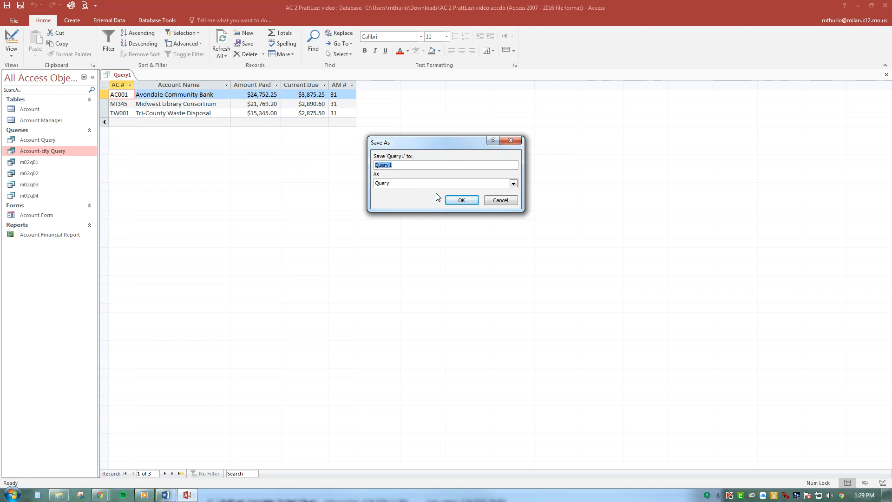
pyautogui.write('m02q05')
pyautogui.click(462, 200)
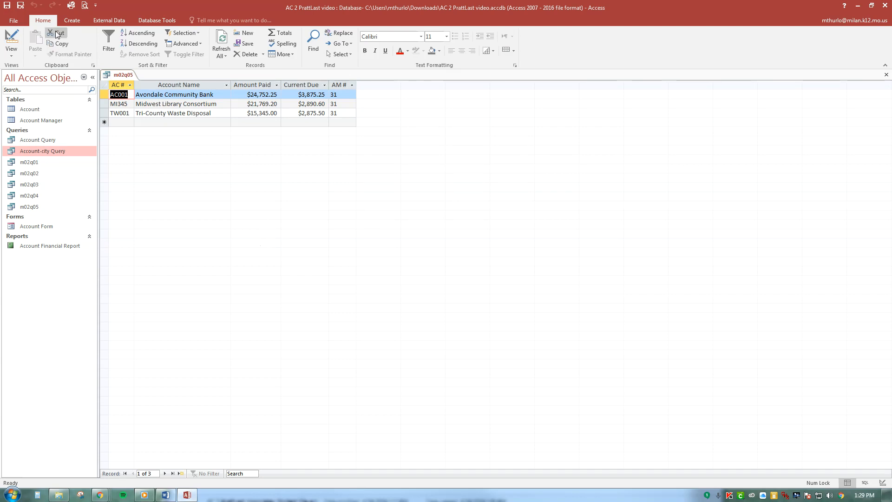
# In Design view, move the Account Manager Number criterion 31 from the Criteria row to the or row, and run the query
pyautogui.click(14, 54)
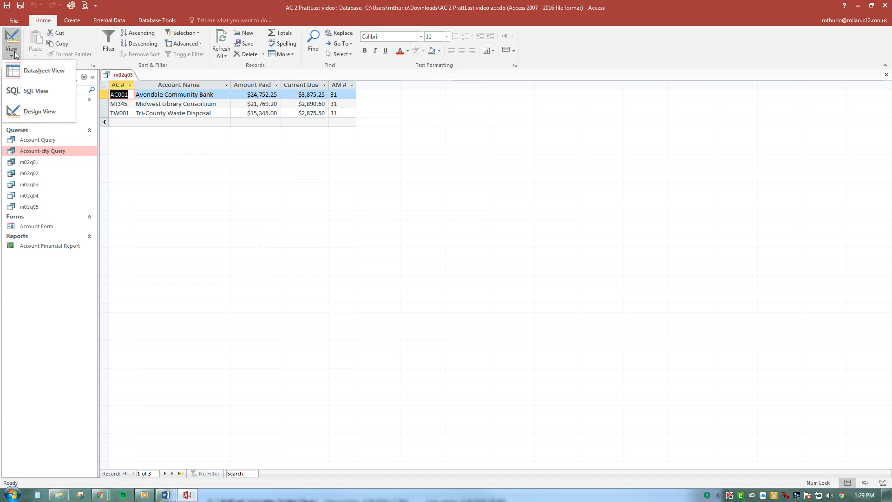
pyautogui.click(47, 115)
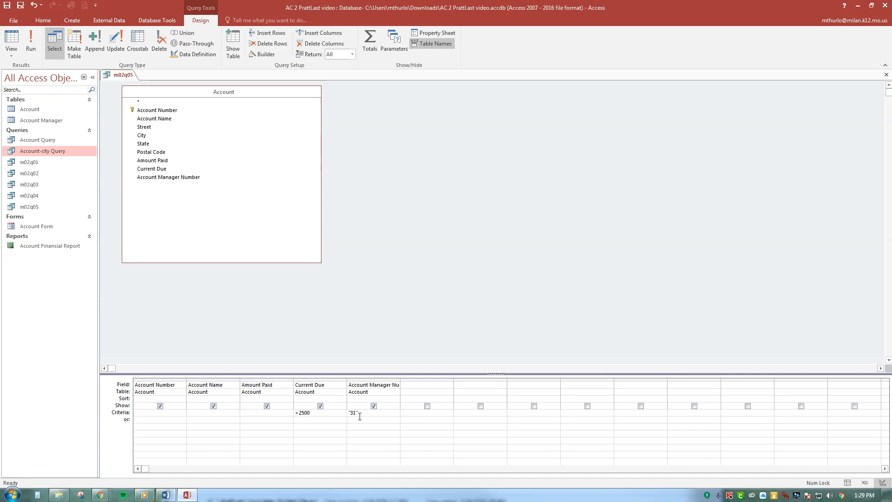
pyautogui.doubleClick(347, 414)
pyautogui.press('Delete')
pyautogui.click(369, 422)
pyautogui.click(33, 42)
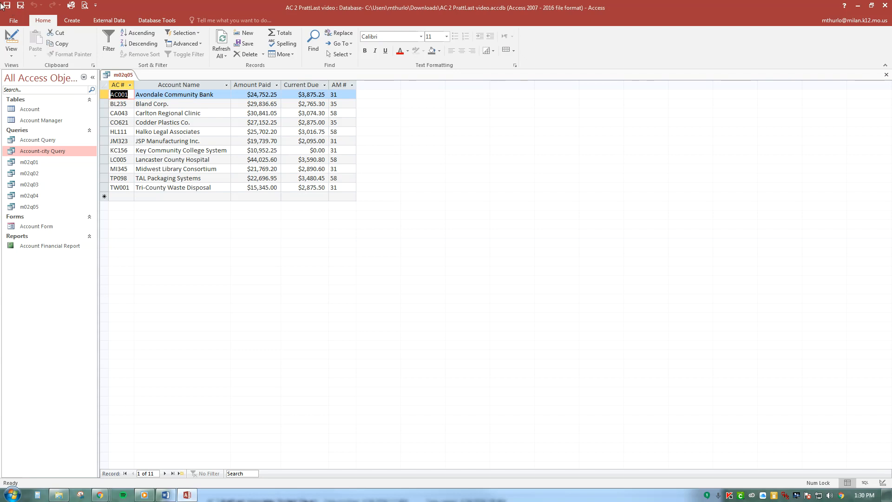
# Save a copy of the modified query as m02q05 OR
pyautogui.click(11, 21)
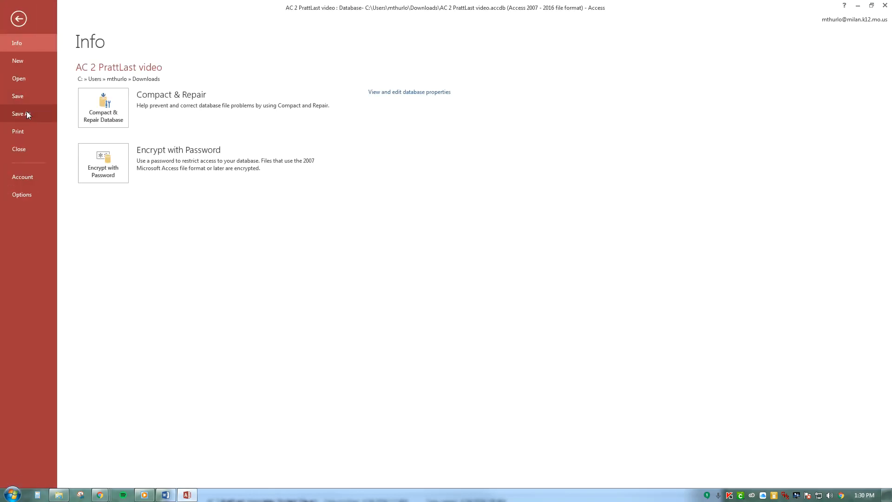
pyautogui.click(30, 96)
pyautogui.click(21, 6)
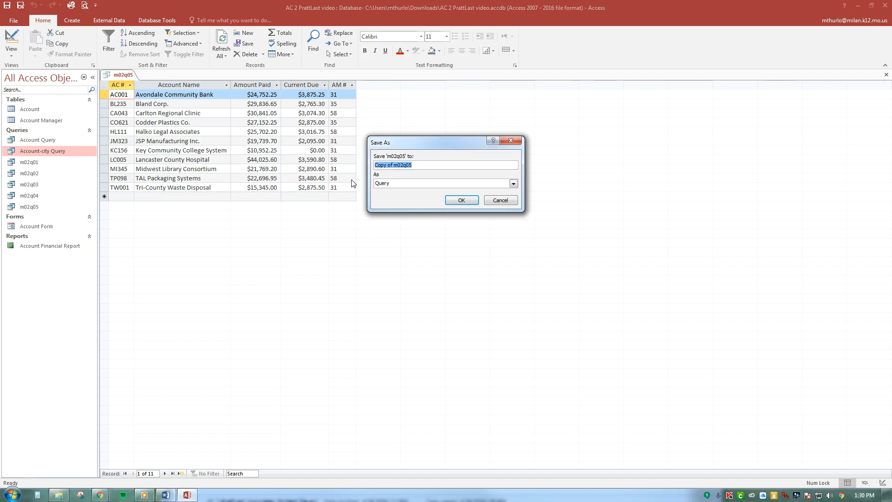
pyautogui.click(390, 166)
pyautogui.moveTo(395, 165); pyautogui.dragTo(344, 165)
pyautogui.press('BackSpace')
pyautogui.write('OR')
pyautogui.click(463, 201)
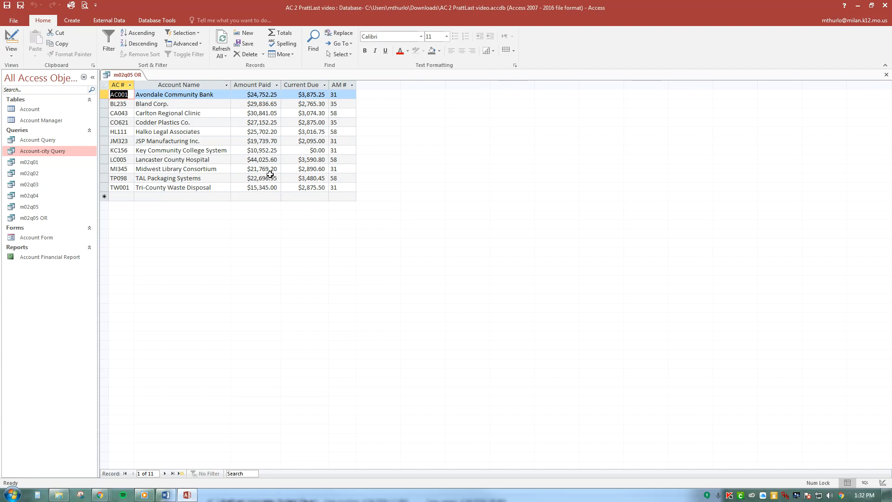
# Return to Design view and remove all fields from the design grid, starting with Account Number
pyautogui.click(12, 56)
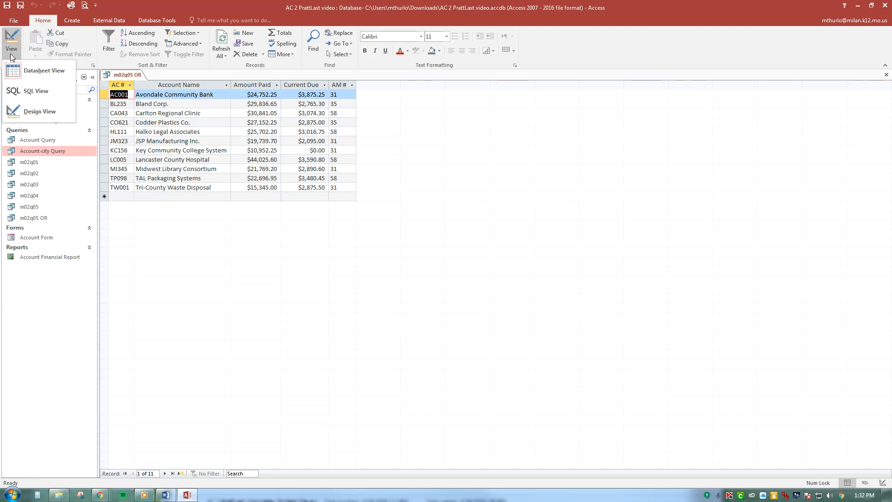
pyautogui.click(44, 112)
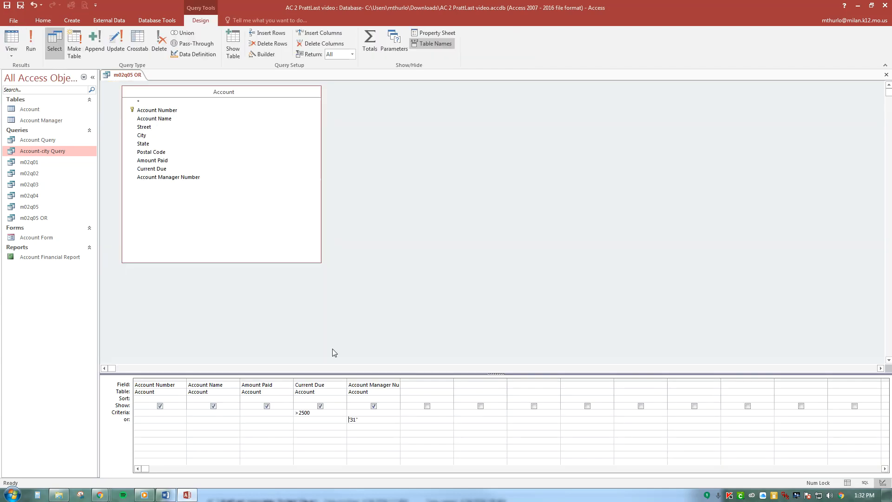
pyautogui.click(356, 406)
pyautogui.click(158, 379)
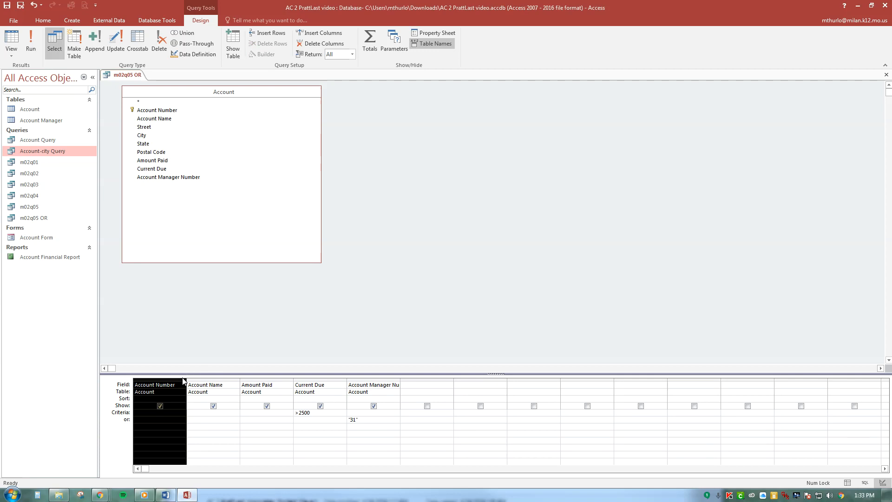
pyautogui.press('Delete')
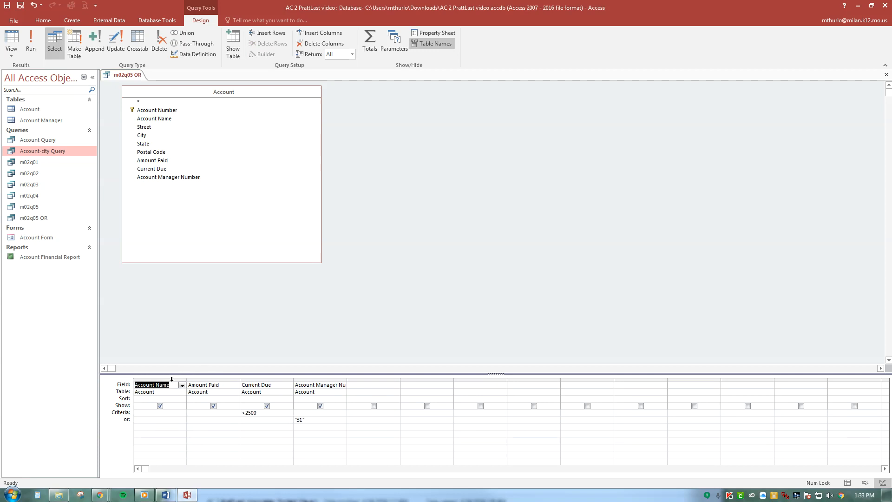
pyautogui.moveTo(168, 379); pyautogui.dragTo(344, 378)
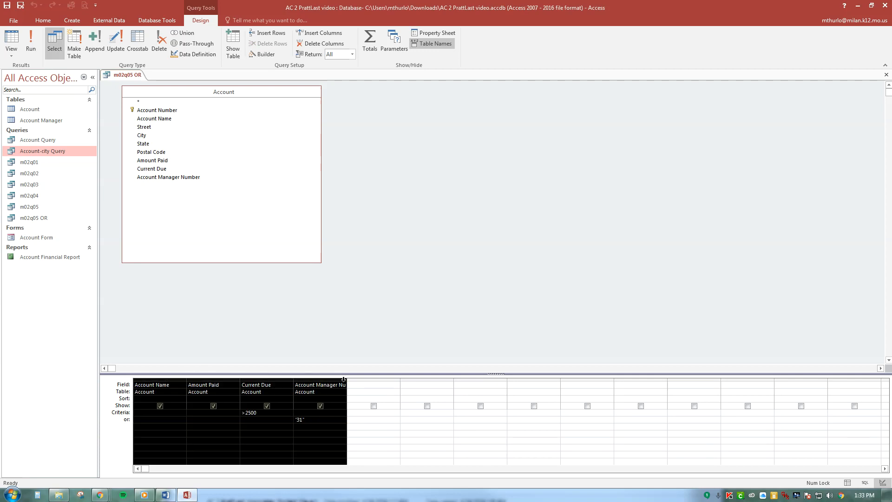
pyautogui.press('Delete')
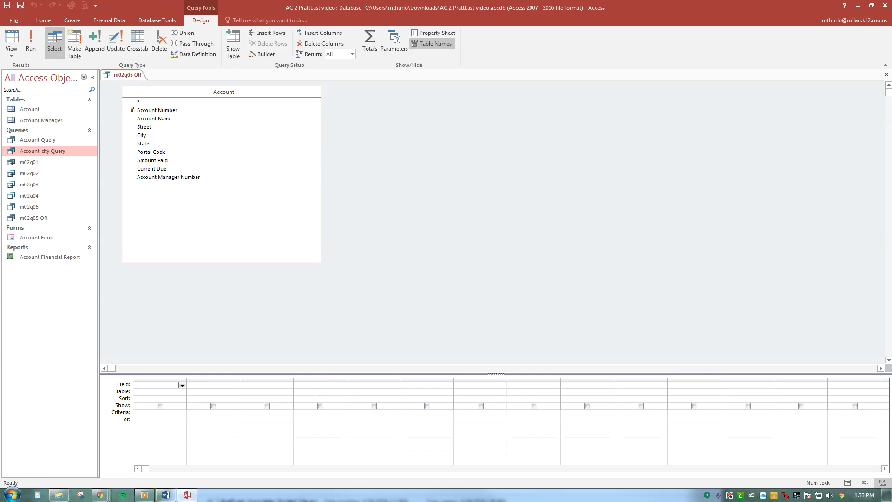
# Add the City field to the query with an Ascending sort and run the query
pyautogui.click(156, 139)
pyautogui.doubleClick(156, 139)
pyautogui.click(173, 399)
pyautogui.click(182, 400)
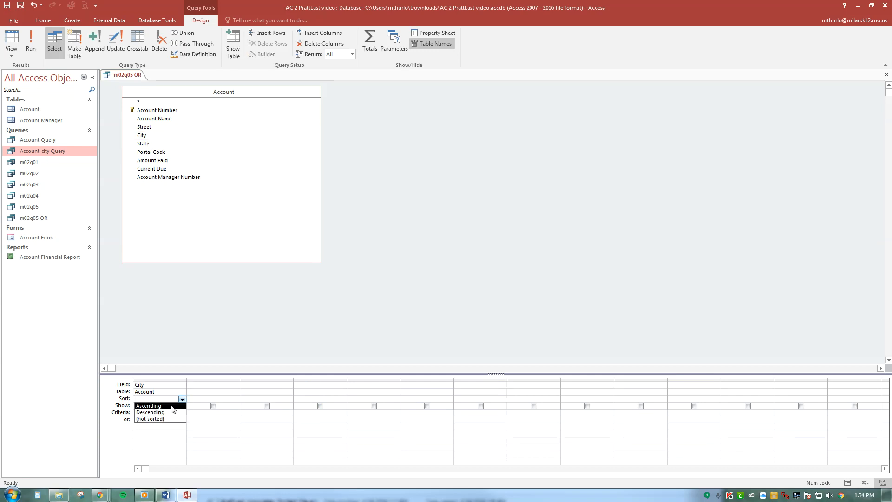
pyautogui.click(162, 406)
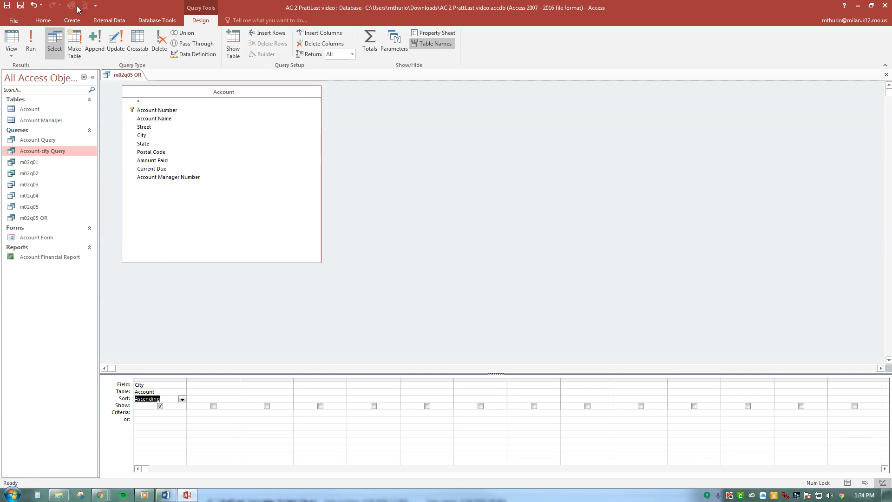
pyautogui.click(26, 38)
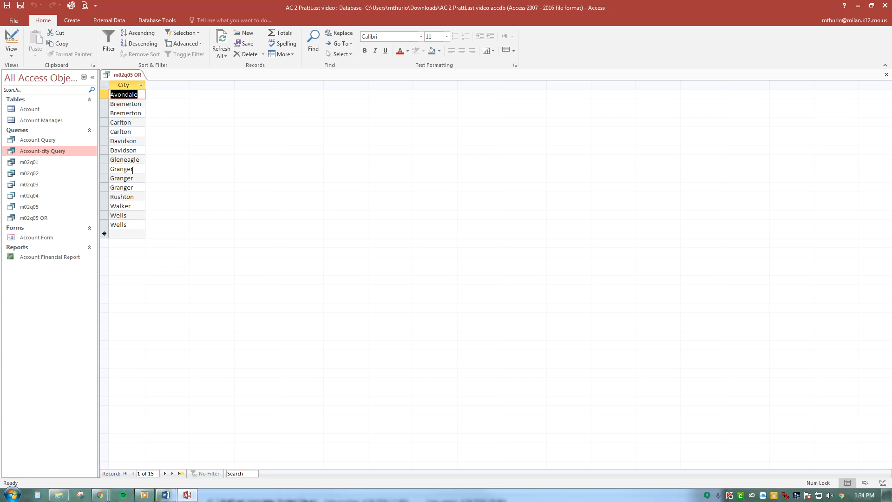
# Return to Design view and show the property sheet for the query as a whole instead of the City field
pyautogui.click(15, 52)
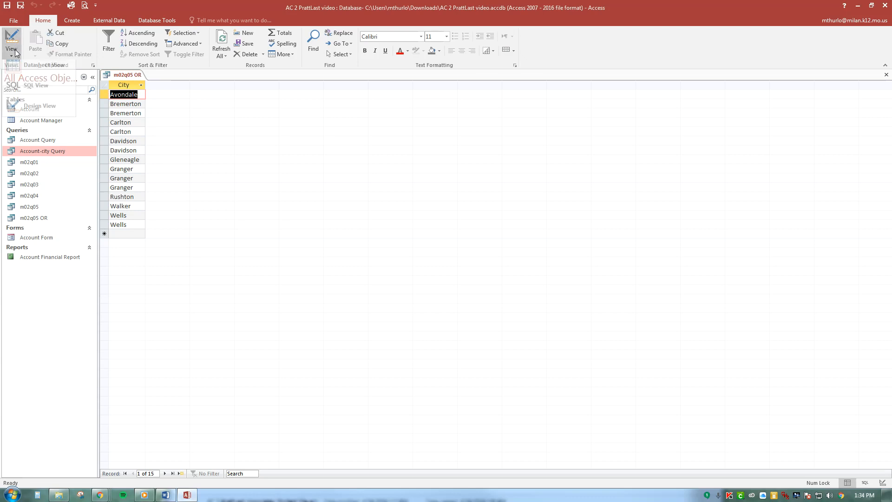
pyautogui.click(46, 112)
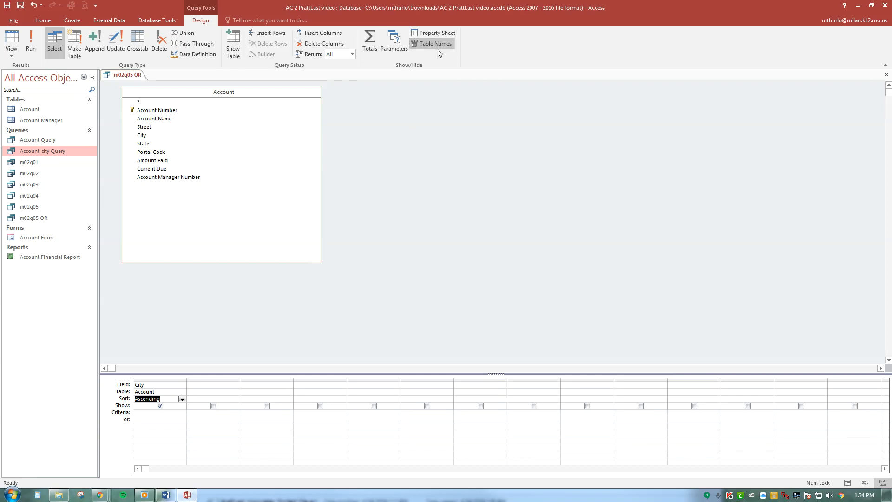
pyautogui.click(146, 386)
pyautogui.click(441, 34)
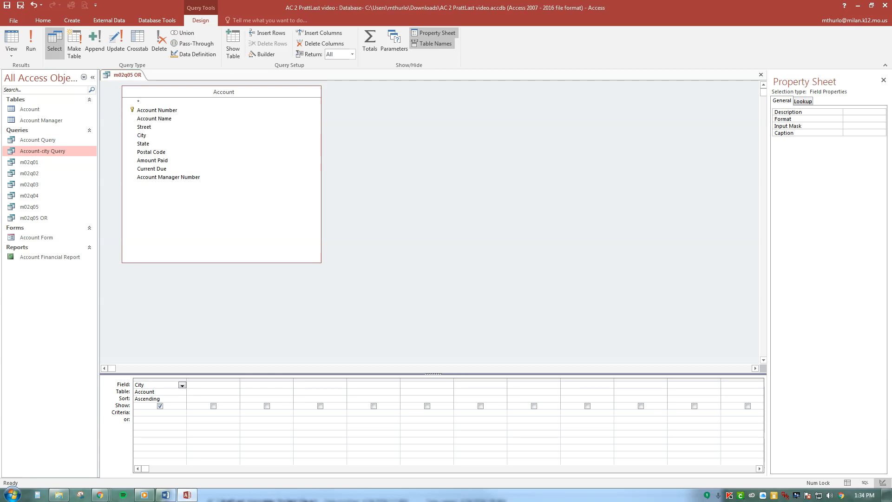
pyautogui.click(214, 389)
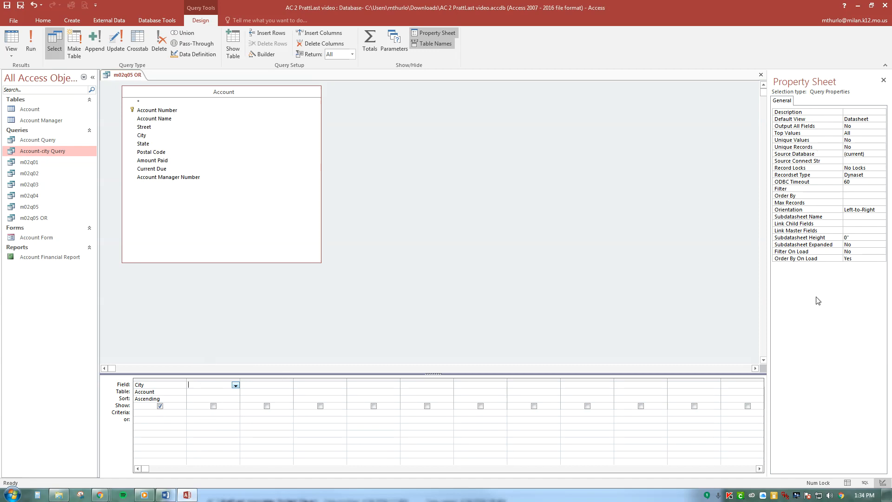
pyautogui.click(160, 384)
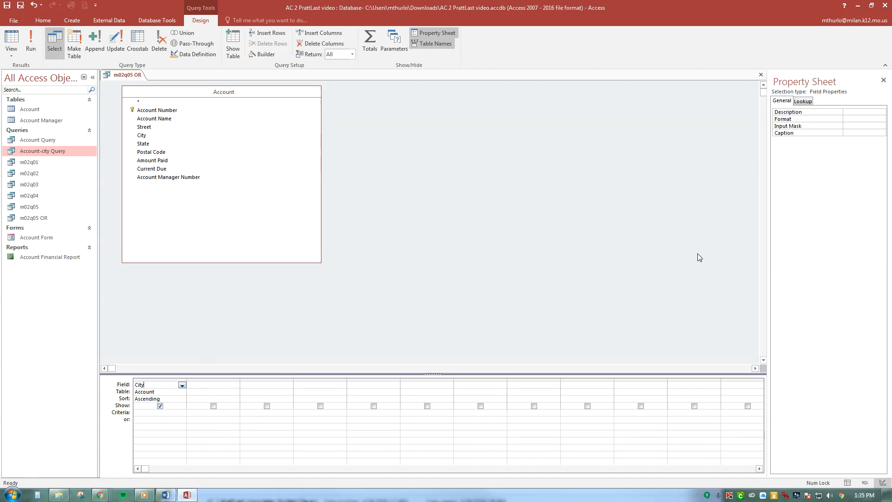
pyautogui.click(203, 385)
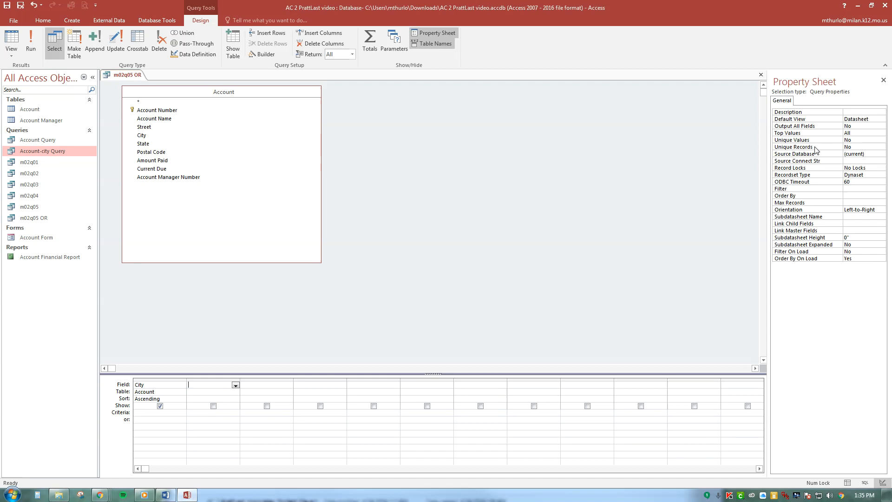
# Set the query's Unique Values property to Yes and run the query
pyautogui.click(867, 141)
pyautogui.click(882, 140)
pyautogui.click(872, 147)
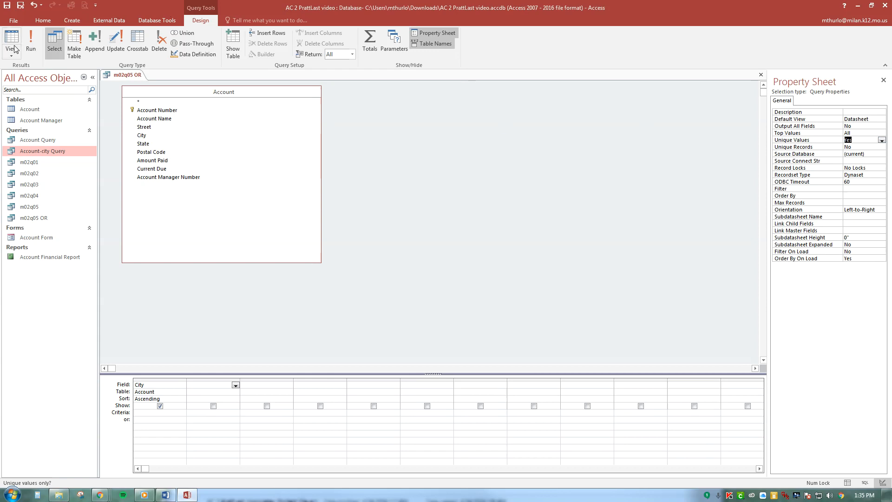
pyautogui.click(31, 41)
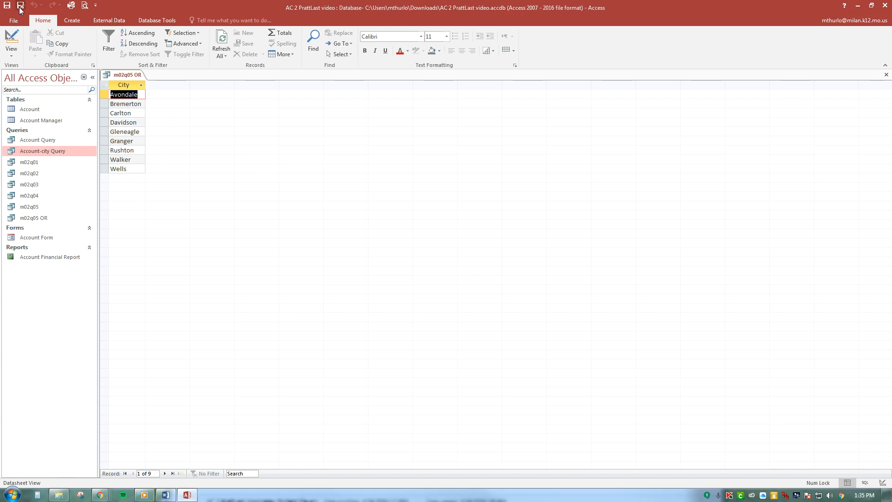
# Save a copy of the unique-city query as m02q07
pyautogui.press('F12')
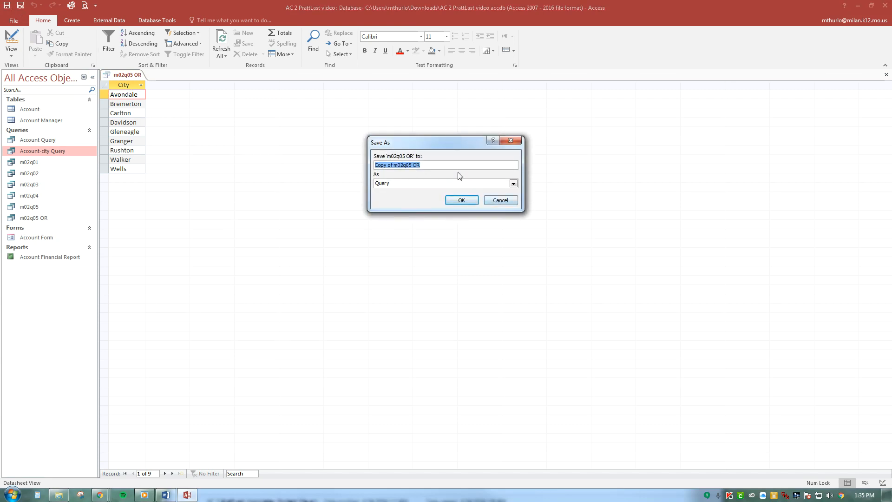
pyautogui.write('m02q07')
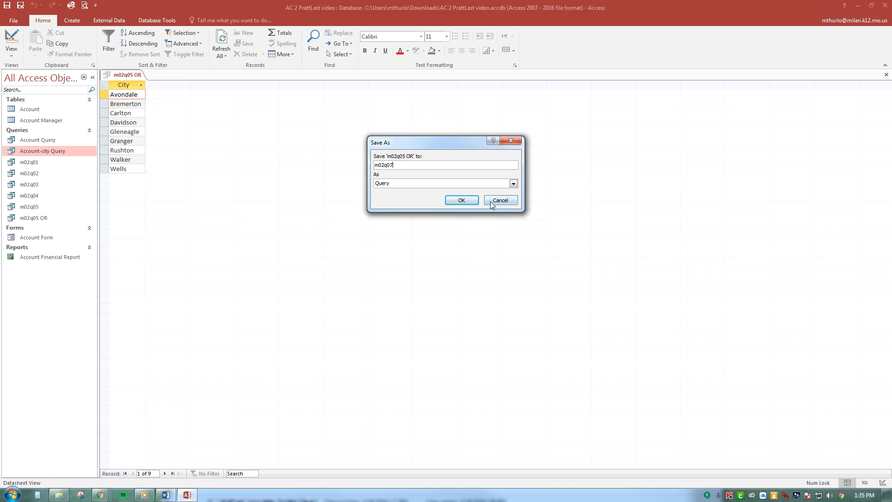
pyautogui.click(467, 200)
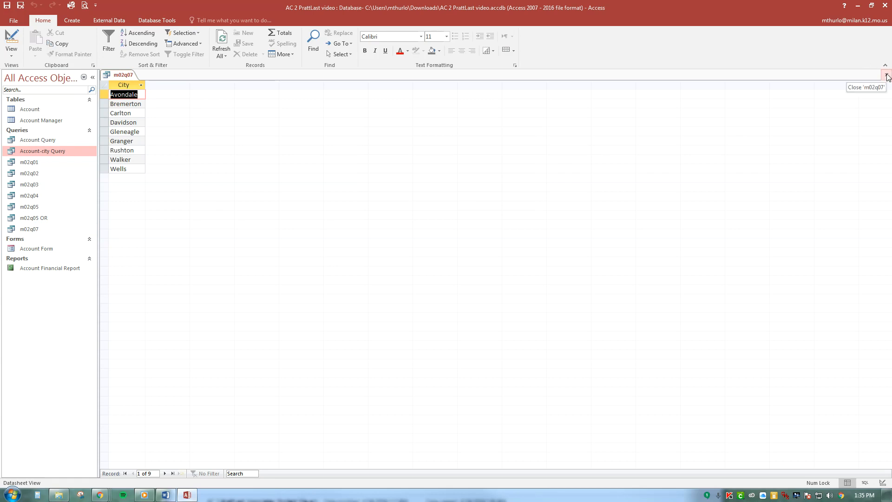
# Rename the m02q05 OR query as m02q06
pyautogui.rightClick(42, 220)
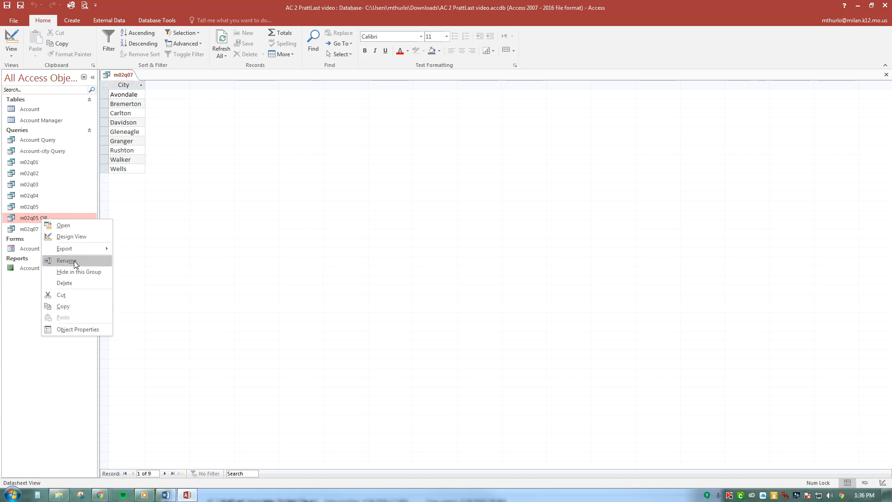
pyautogui.click(74, 261)
pyautogui.click(60, 218)
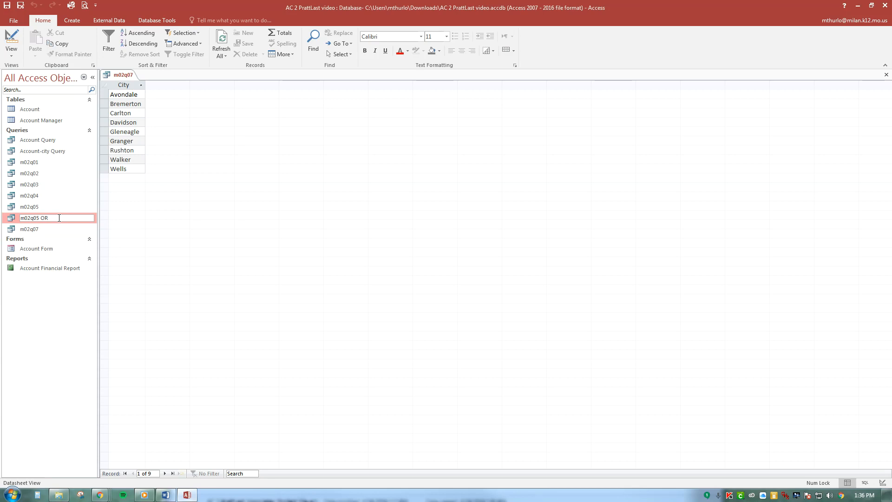
pyautogui.press('BackSpace')
pyautogui.press('BackSpace')
pyautogui.press('Return')
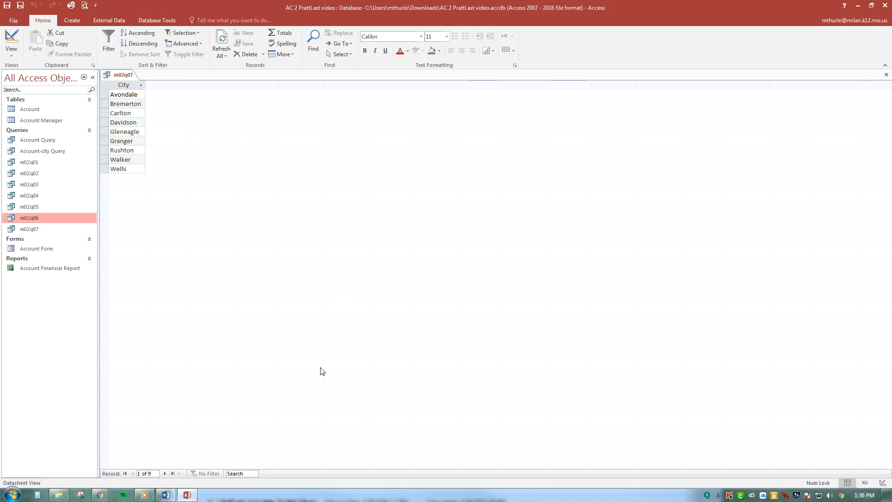
# In Design view of m02q07, replace the City field with Account Number, Account Name, Account Manager Number and Amount Paid
pyautogui.click(12, 51)
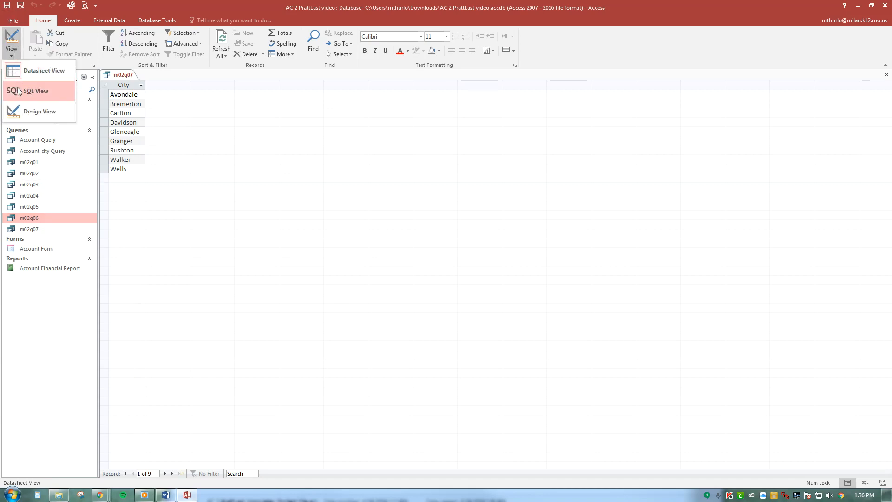
pyautogui.click(29, 111)
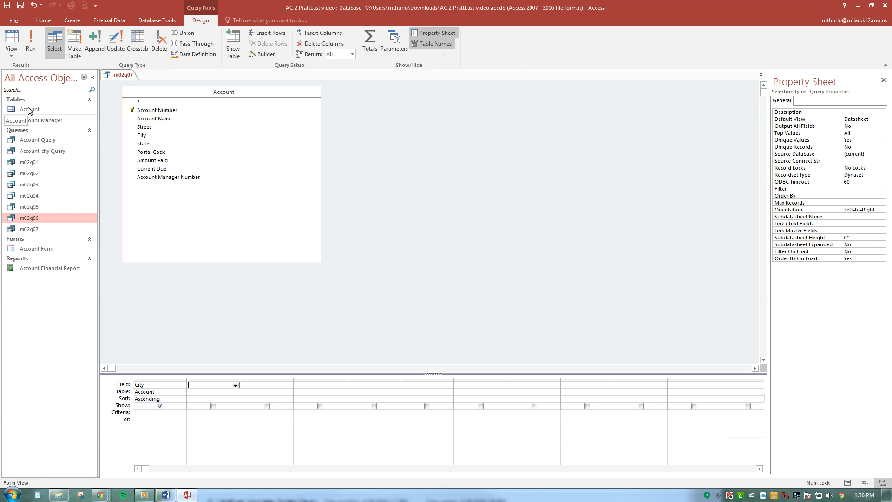
pyautogui.click(153, 378)
pyautogui.press('Delete')
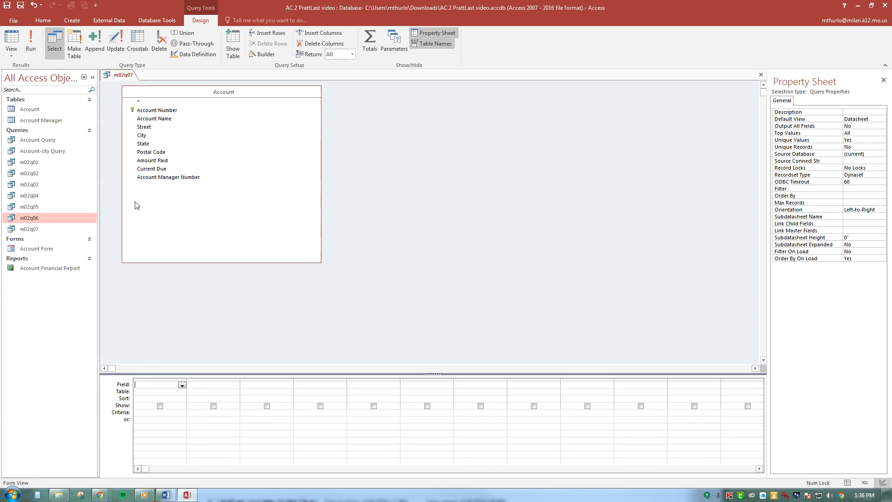
pyautogui.click(183, 112)
pyautogui.doubleClick(181, 111)
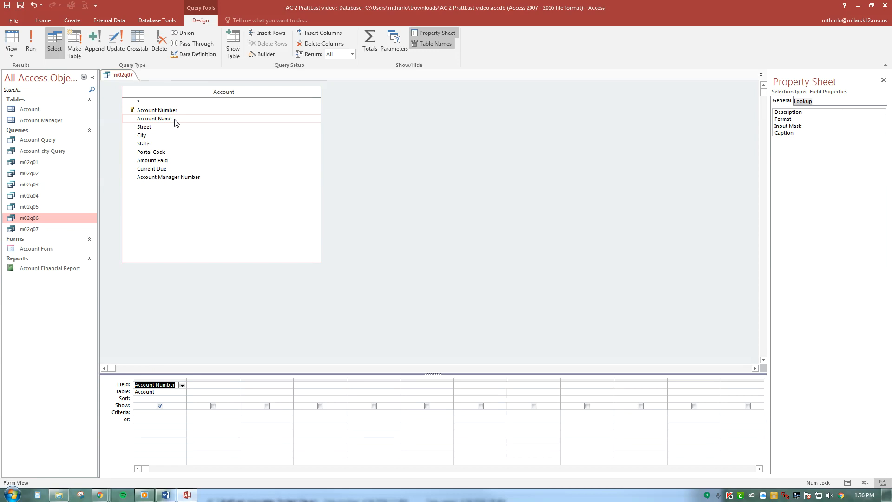
pyautogui.doubleClick(175, 119)
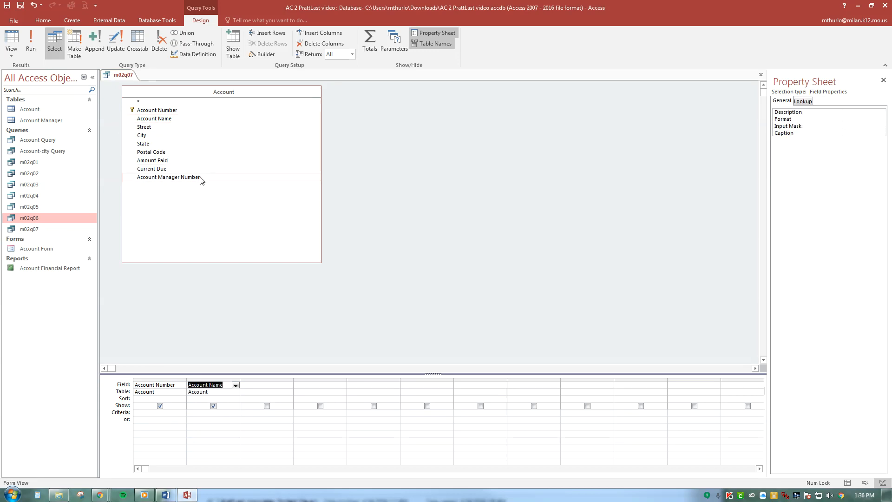
pyautogui.doubleClick(176, 177)
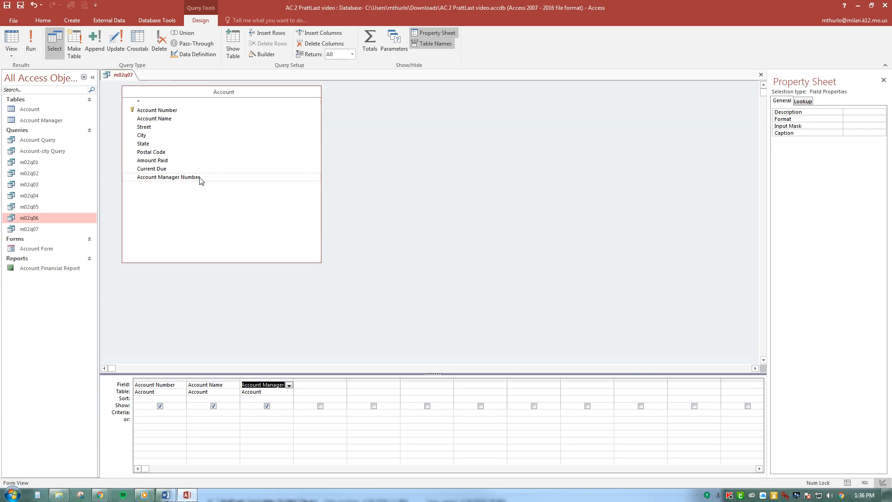
pyautogui.doubleClick(171, 160)
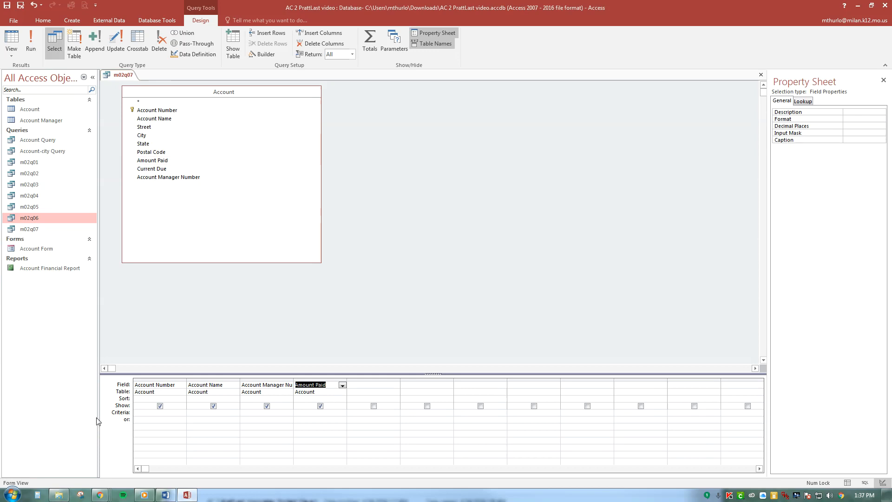
# Sort both Account Manager Number and Amount Paid in Ascending order and run the query
pyautogui.click(257, 399)
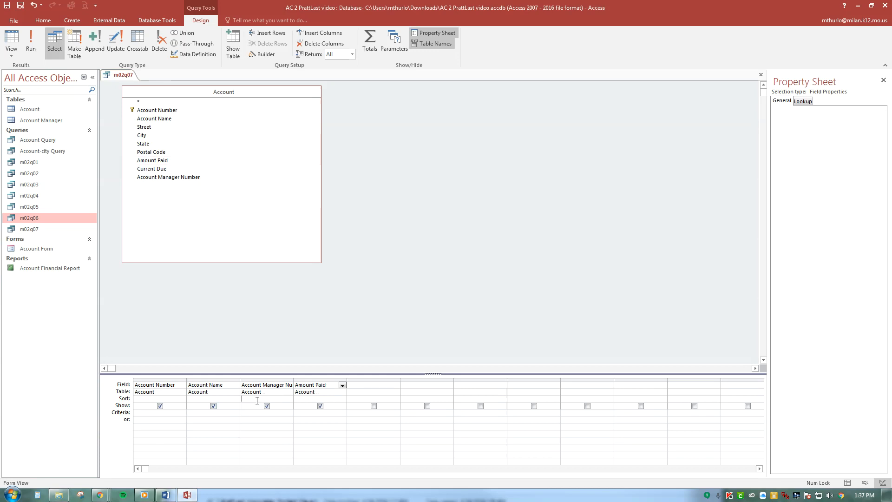
pyautogui.click(289, 399)
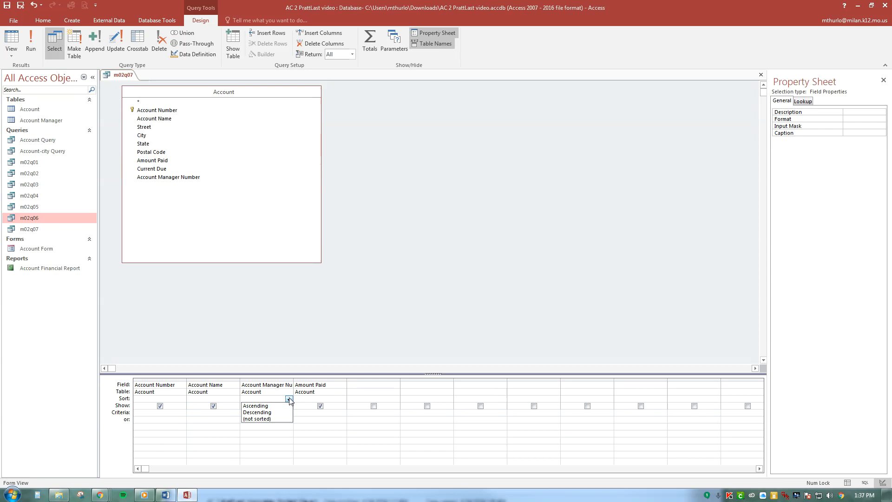
pyautogui.click(257, 406)
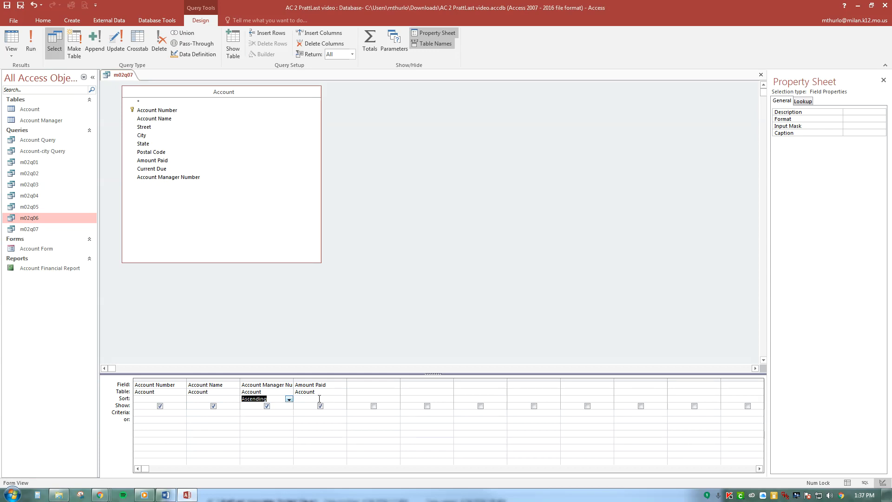
pyautogui.click(320, 399)
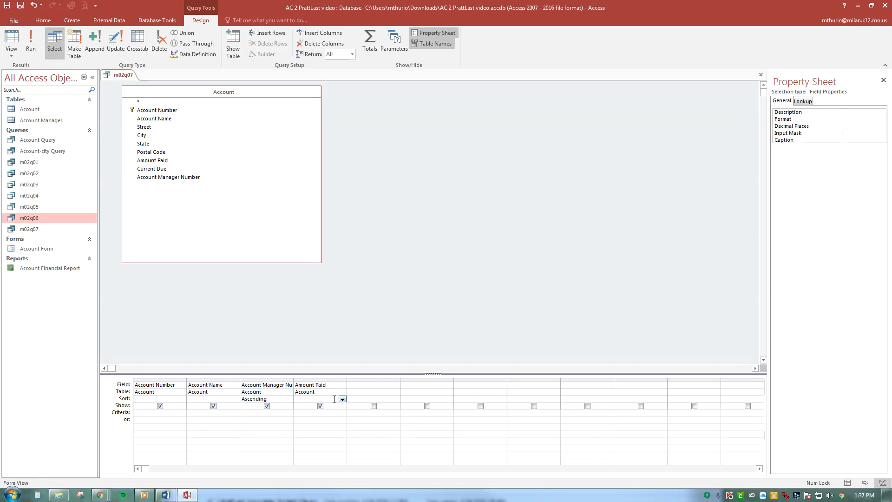
pyautogui.click(343, 399)
pyautogui.click(325, 407)
pyautogui.click(31, 43)
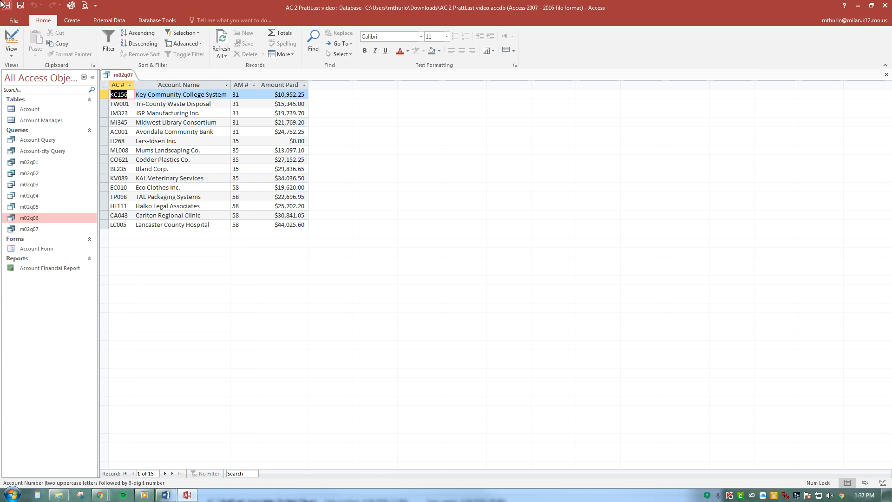
# Save a copy of the m02q07 query as m02q08
pyautogui.click(21, 7)
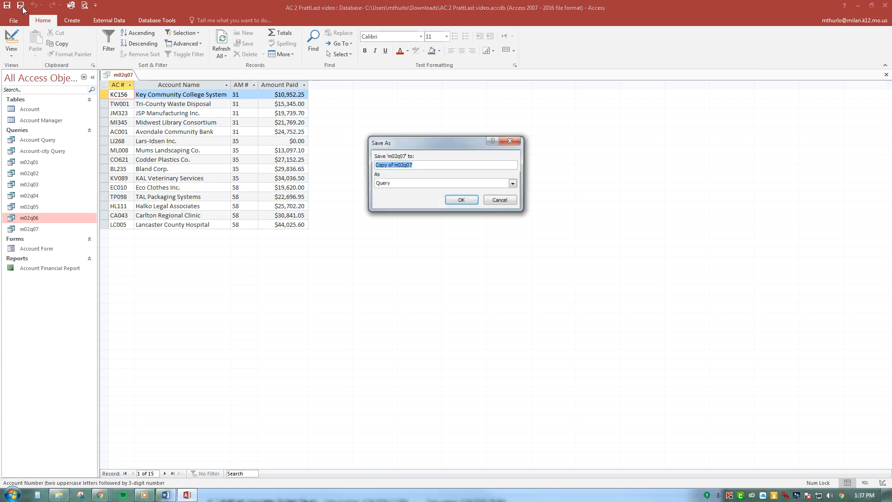
pyautogui.write('m')
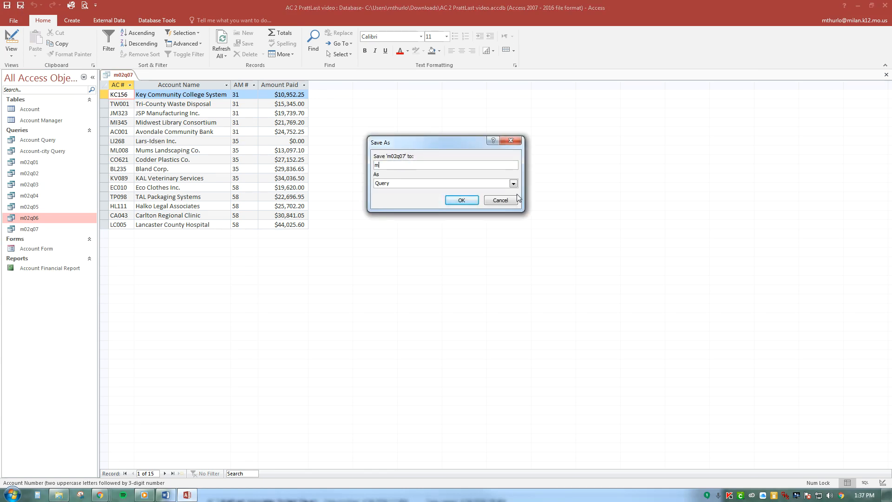
pyautogui.write('02q08')
pyautogui.click(463, 200)
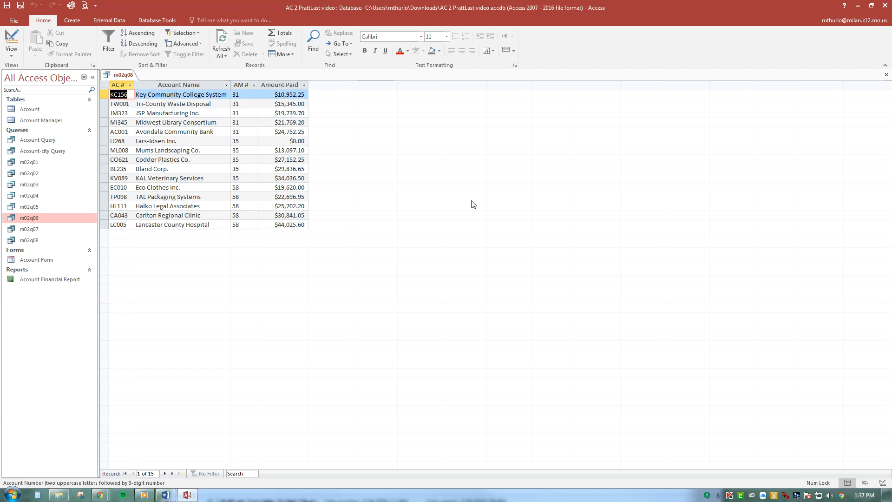
# In Design view of m02q08, limit the query to return only the top 5 records and run it
pyautogui.click(18, 55)
pyautogui.click(38, 112)
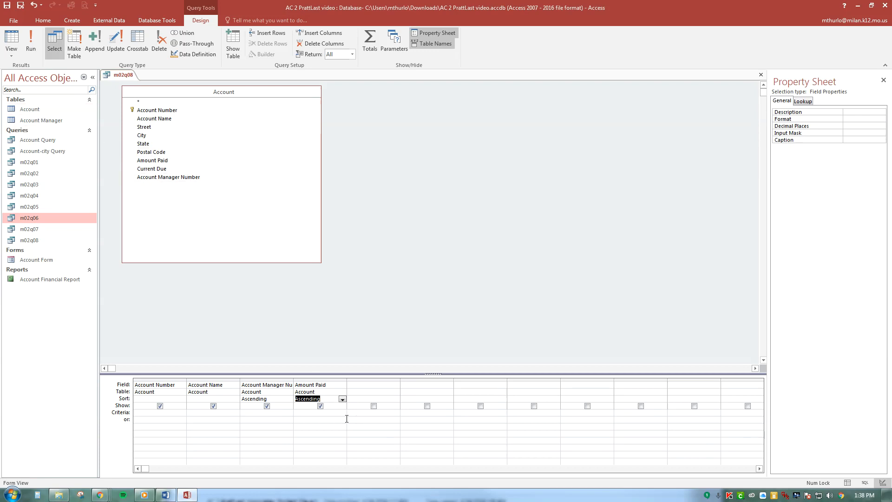
pyautogui.click(353, 54)
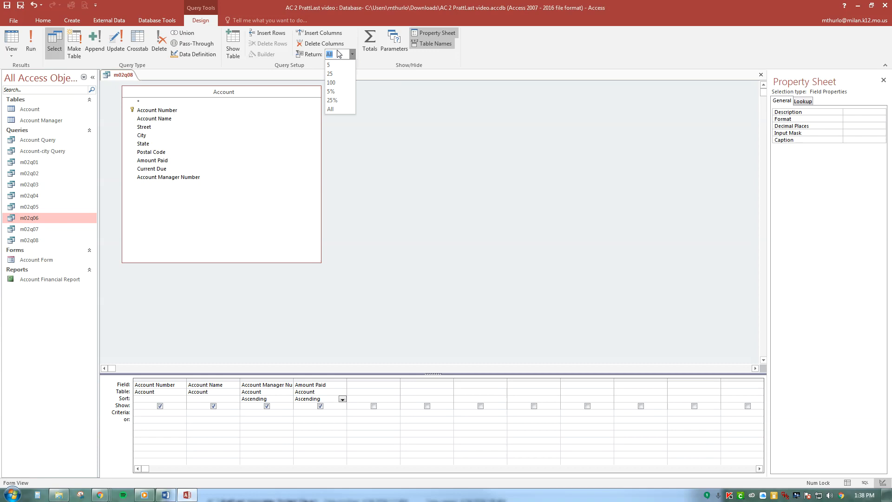
pyautogui.write('10')
pyautogui.click(337, 66)
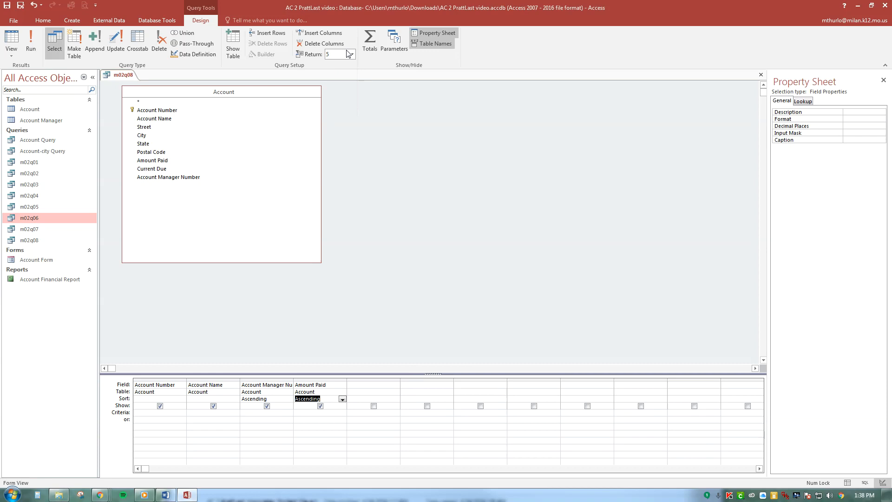
pyautogui.click(35, 47)
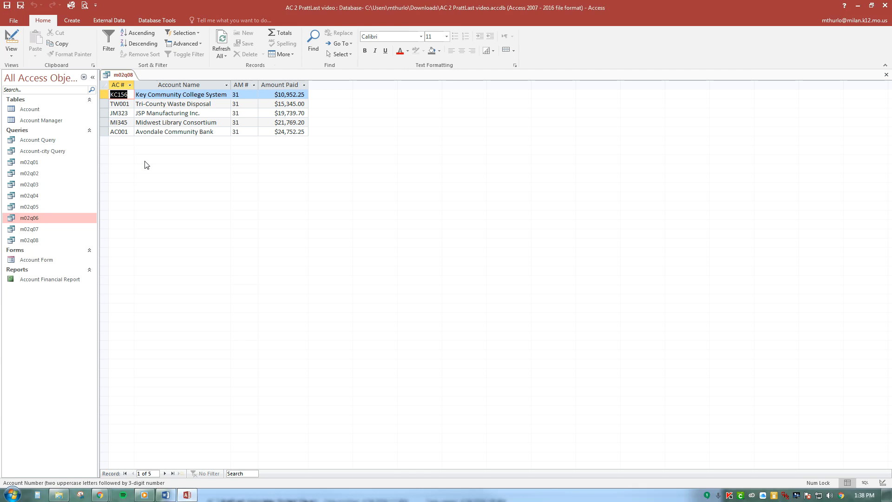
# Save a copy of the top-values query as m02q09 and close it
pyautogui.click(24, 7)
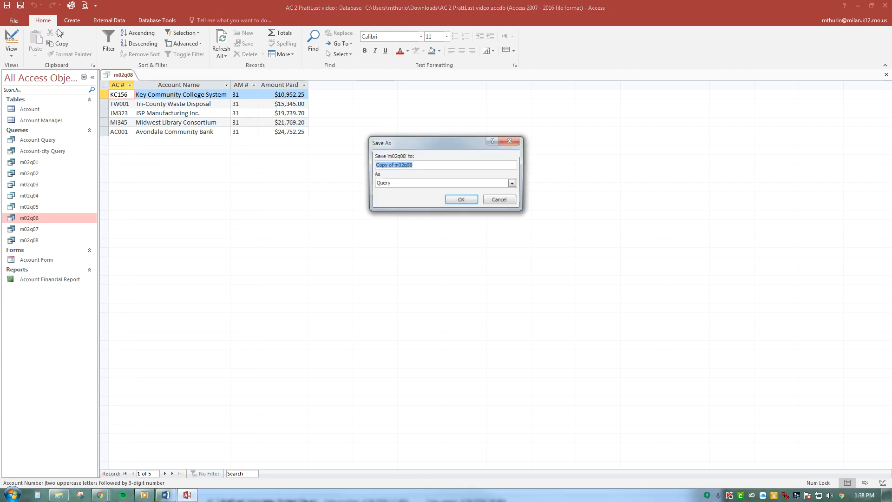
pyautogui.write('m0')
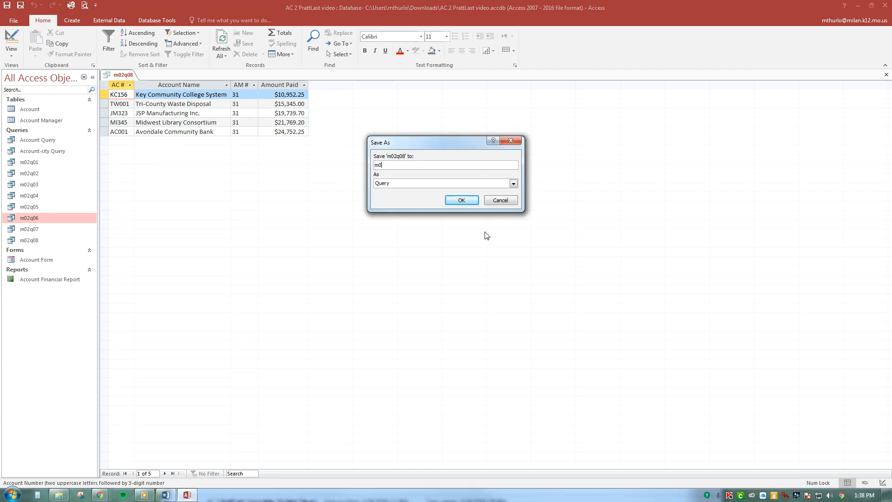
pyautogui.write('2q09')
pyautogui.click(462, 200)
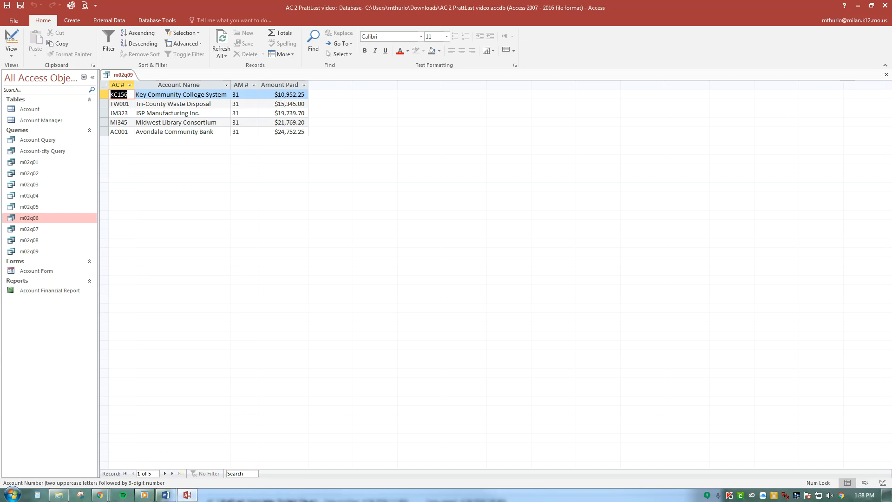
pyautogui.click(887, 74)
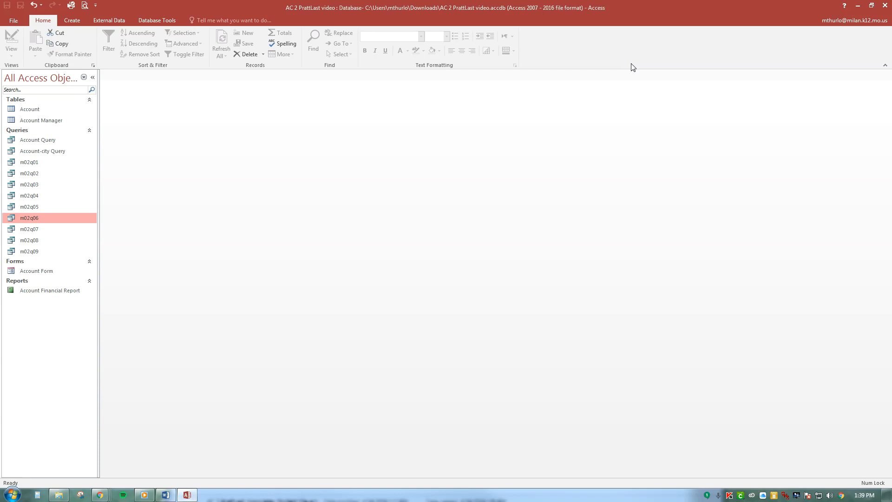
# Create a query in Design view with the Account Manager and Account tables, and enlarge both field lists to show every field
pyautogui.click(72, 20)
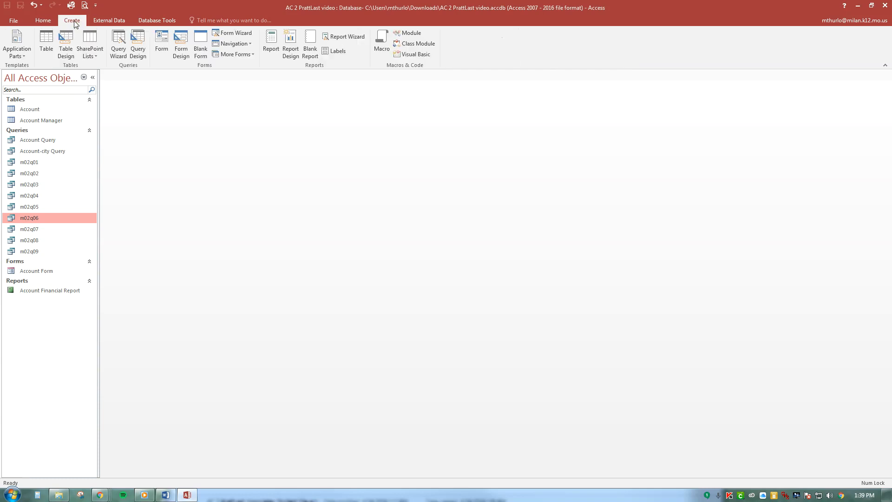
pyautogui.click(138, 52)
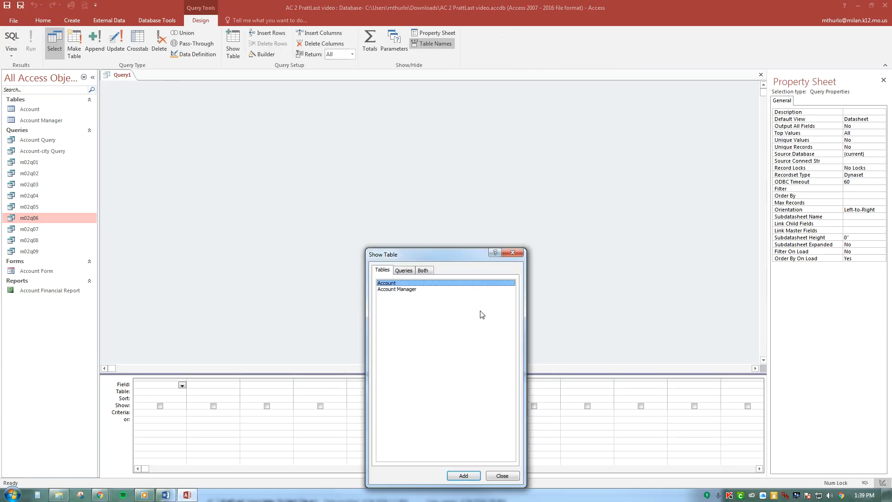
pyautogui.doubleClick(443, 289)
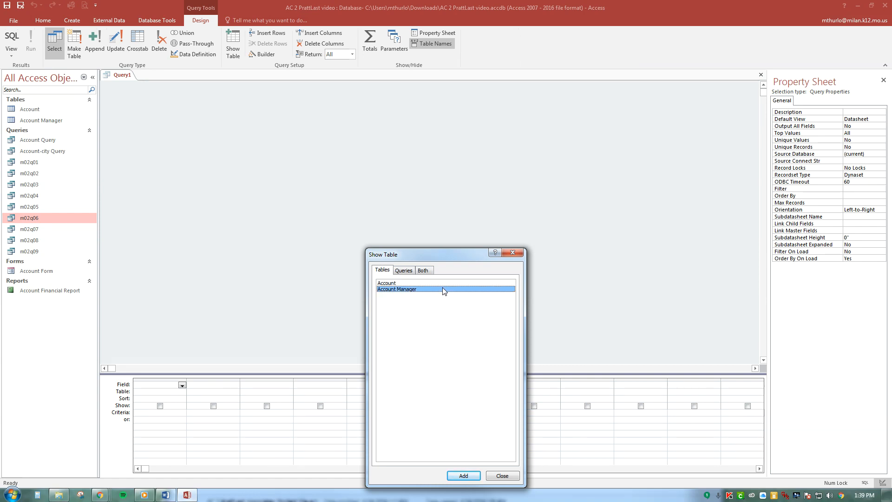
pyautogui.doubleClick(432, 281)
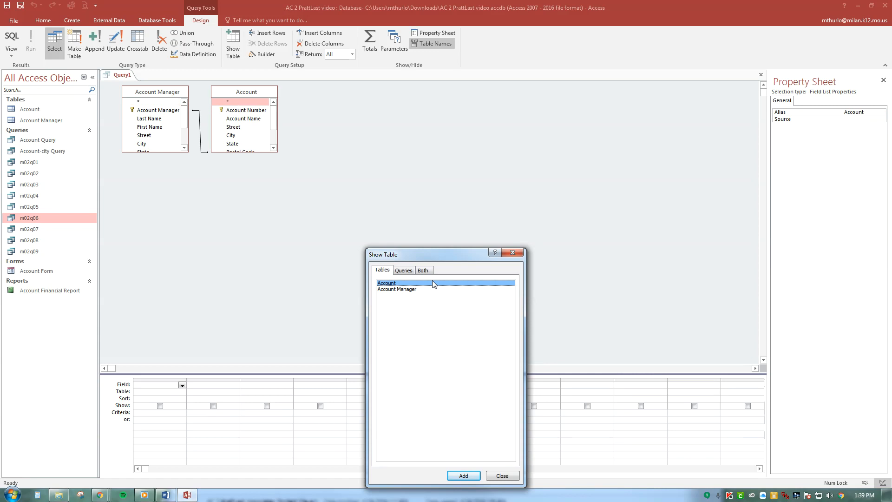
pyautogui.click(512, 253)
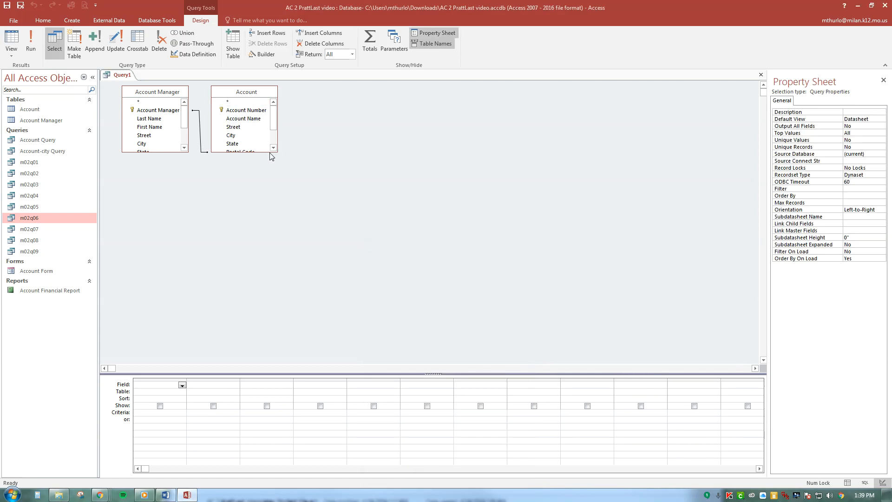
pyautogui.moveTo(269, 152); pyautogui.dragTo(401, 244)
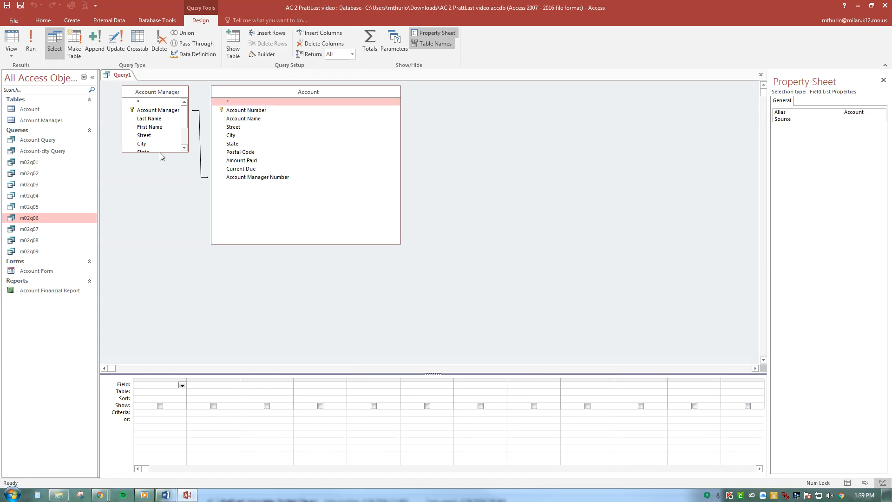
pyautogui.moveTo(160, 152); pyautogui.dragTo(156, 246)
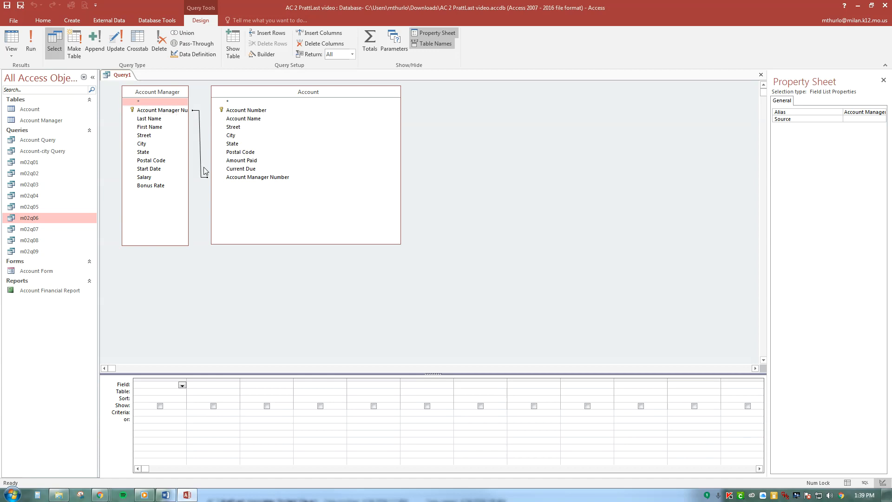
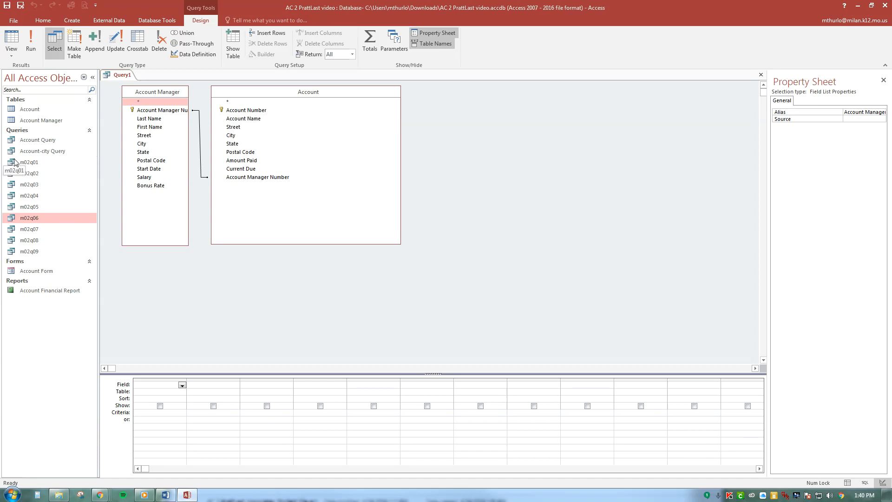
# Add Account Manager Number, Last Name and First Name, plus Account Number and Account Name from Account, to the query and run it
pyautogui.doubleClick(167, 111)
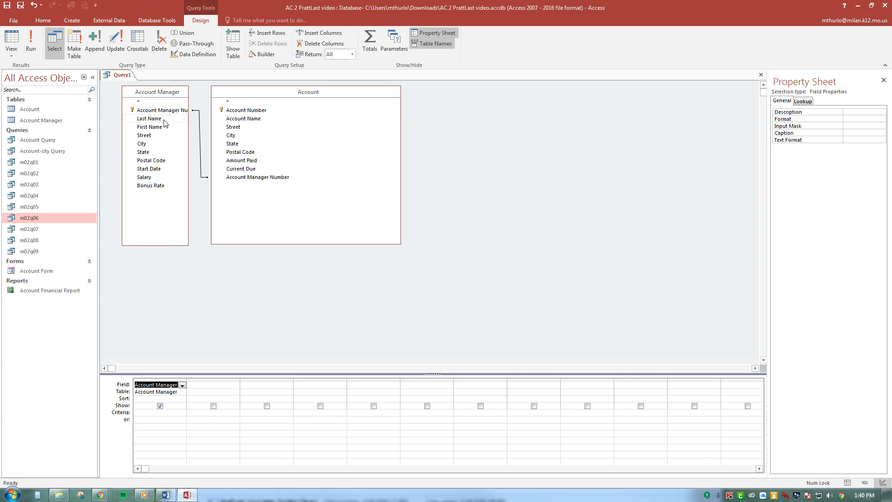
pyautogui.doubleClick(164, 119)
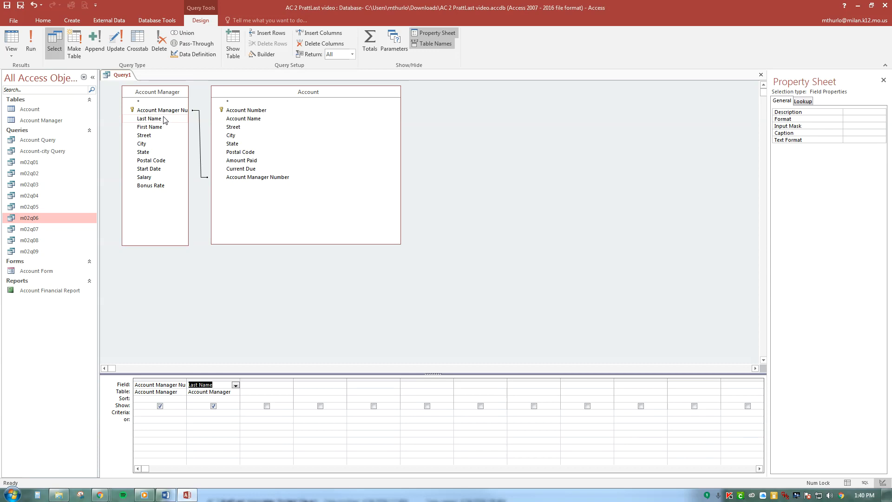
pyautogui.doubleClick(161, 127)
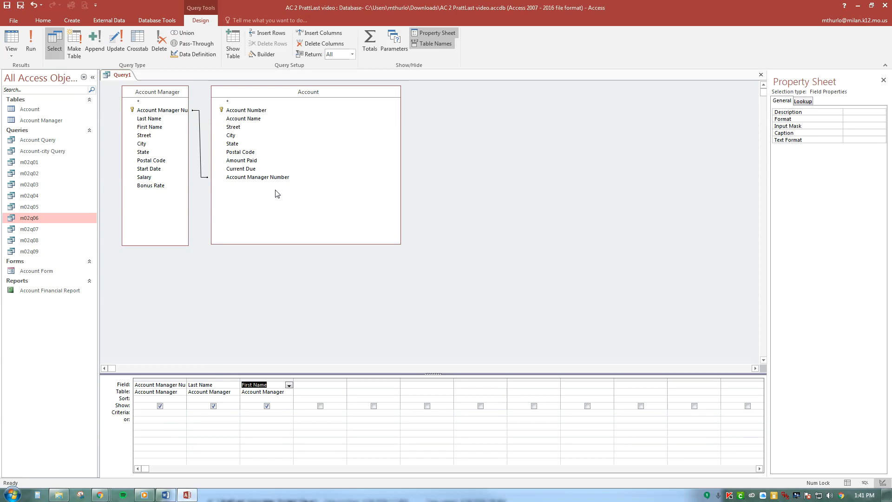
pyautogui.doubleClick(268, 112)
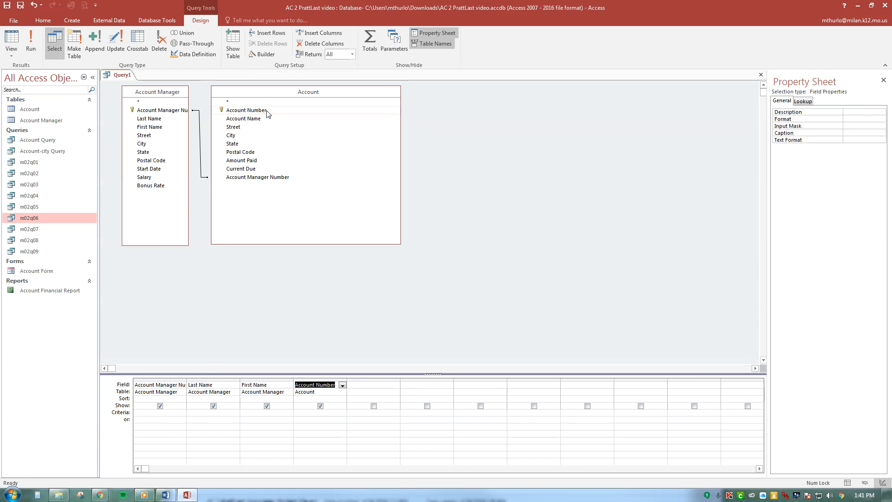
pyautogui.doubleClick(260, 120)
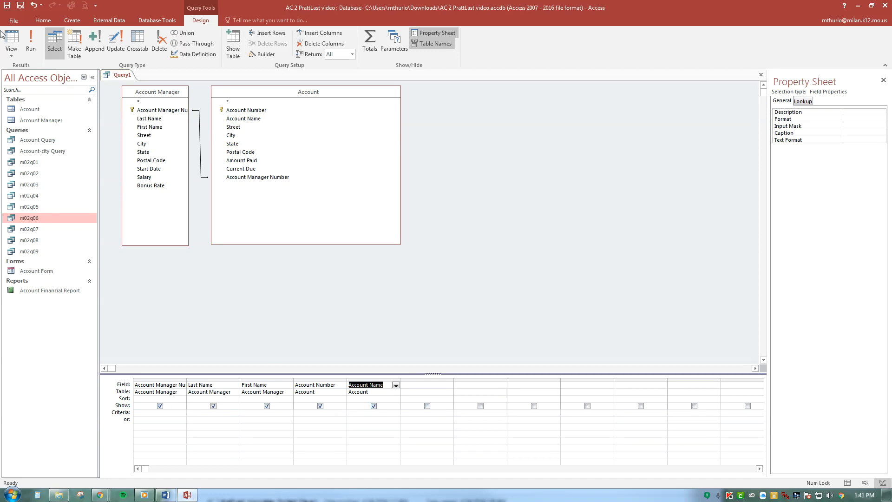
pyautogui.click(32, 46)
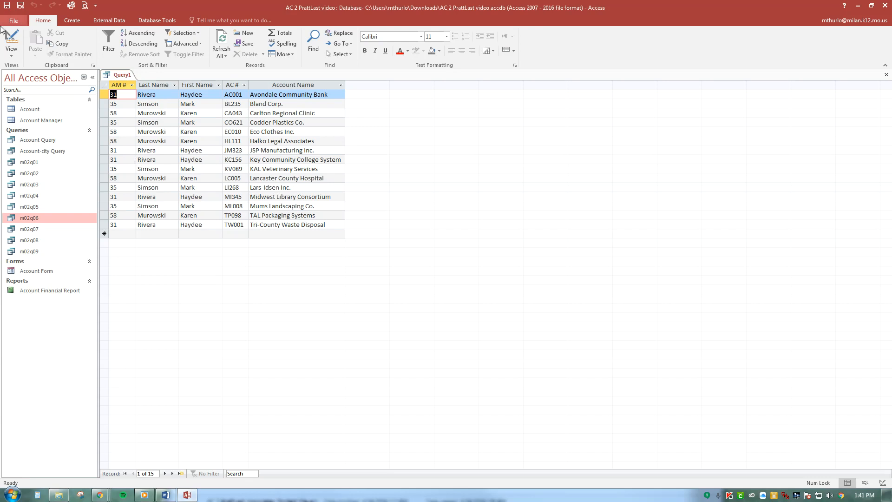
# In Design view, sort the query ascending by Account Manager Number and run it
pyautogui.click(11, 41)
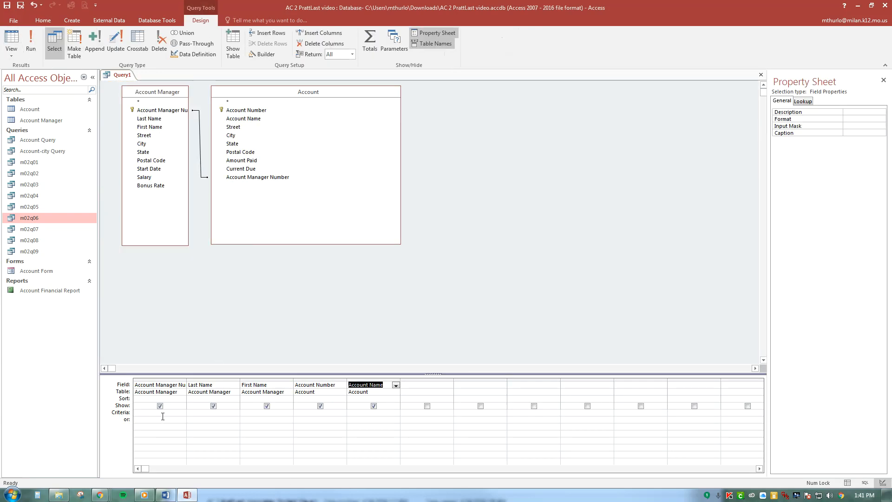
pyautogui.click(141, 398)
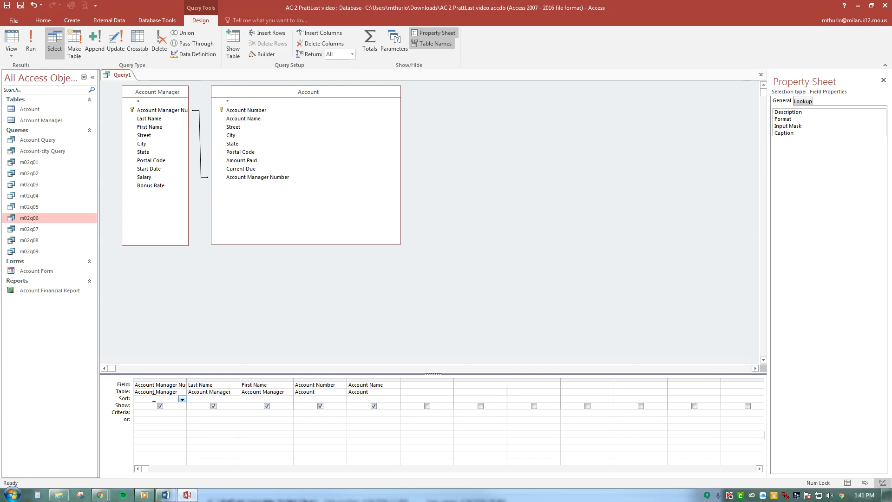
pyautogui.click(182, 399)
pyautogui.click(164, 406)
pyautogui.click(31, 44)
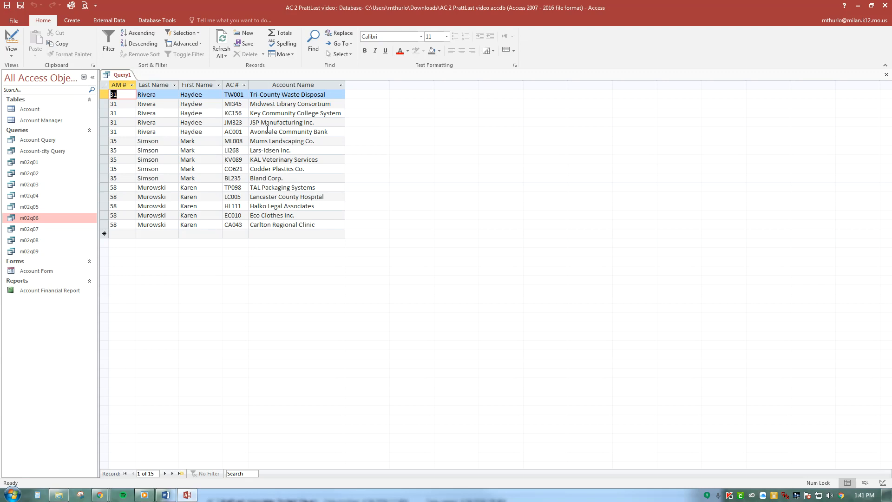
# Save the query as Manager-Account Query and return to its Design view
pyautogui.click(21, 8)
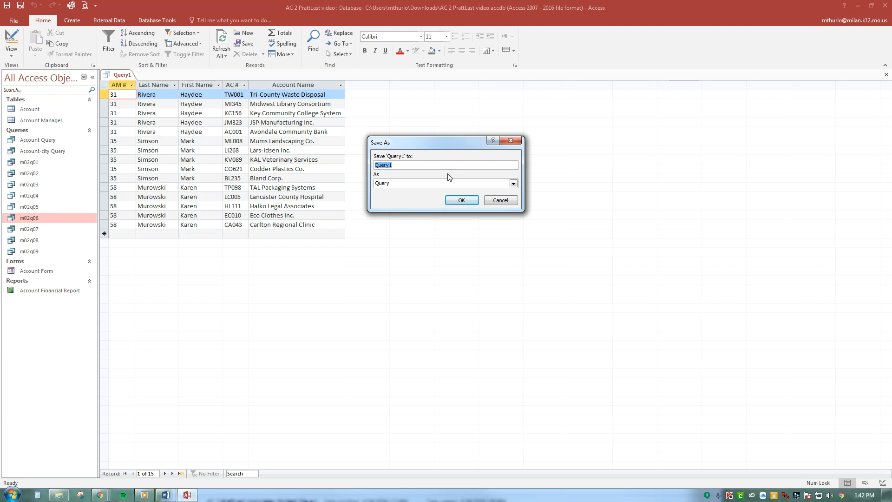
pyautogui.write('Manager-Account Query')
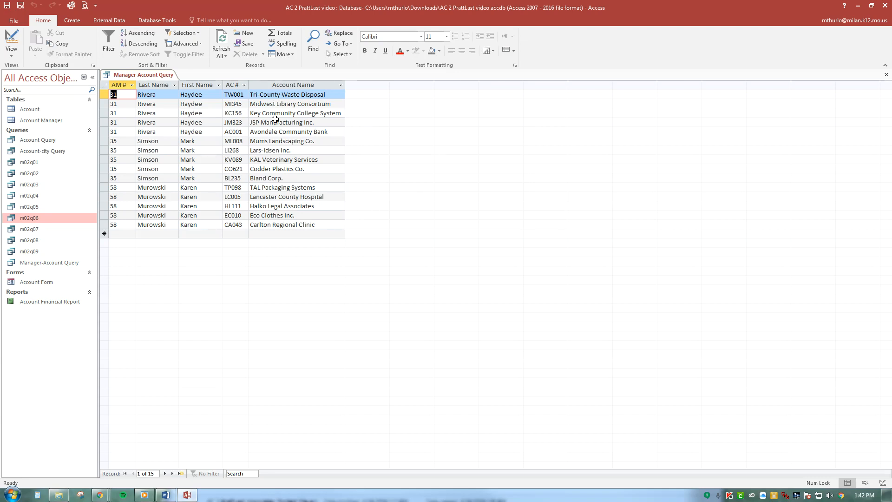
pyautogui.click(12, 55)
pyautogui.click(40, 111)
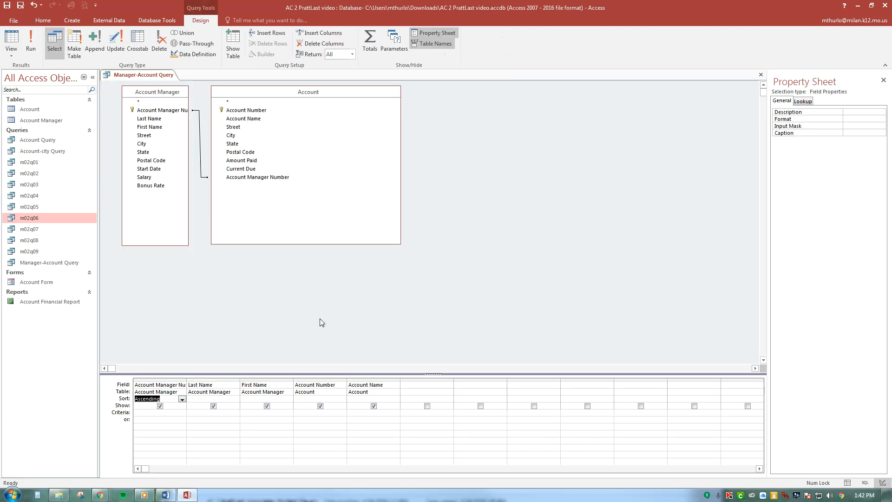
pyautogui.rightClick(201, 164)
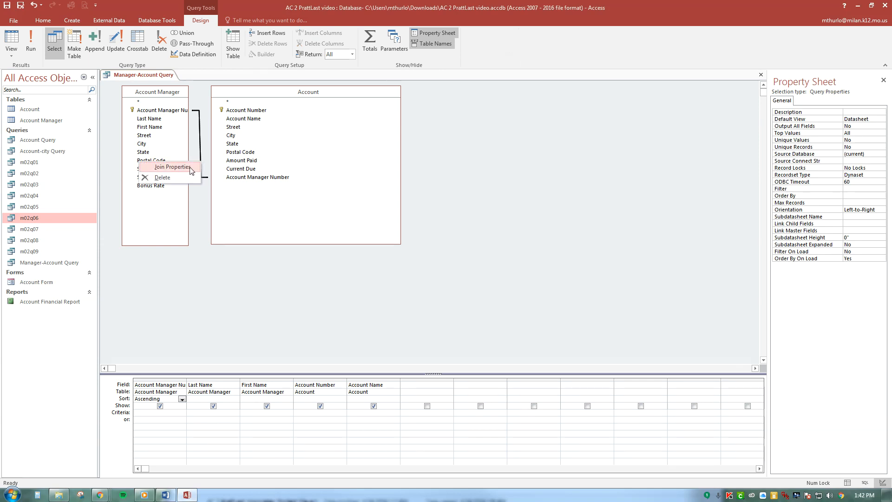
pyautogui.click(193, 168)
pyautogui.moveTo(442, 135); pyautogui.dragTo(574, 134)
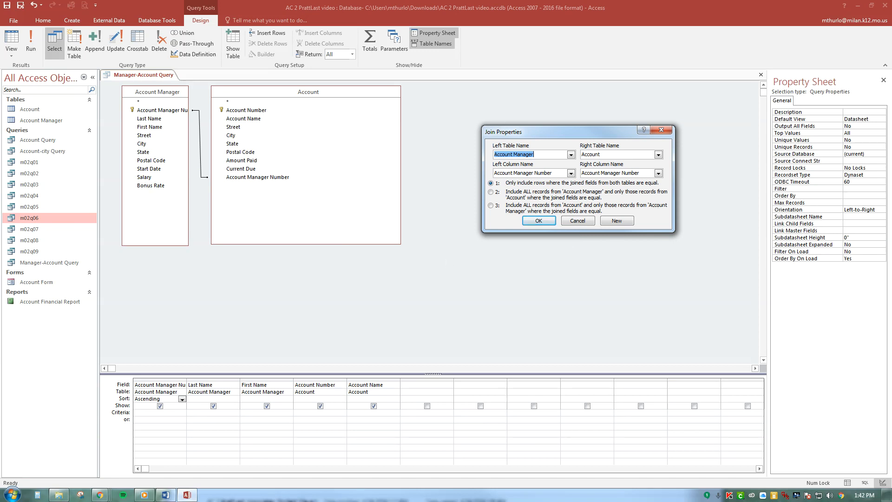
pyautogui.click(858, 10)
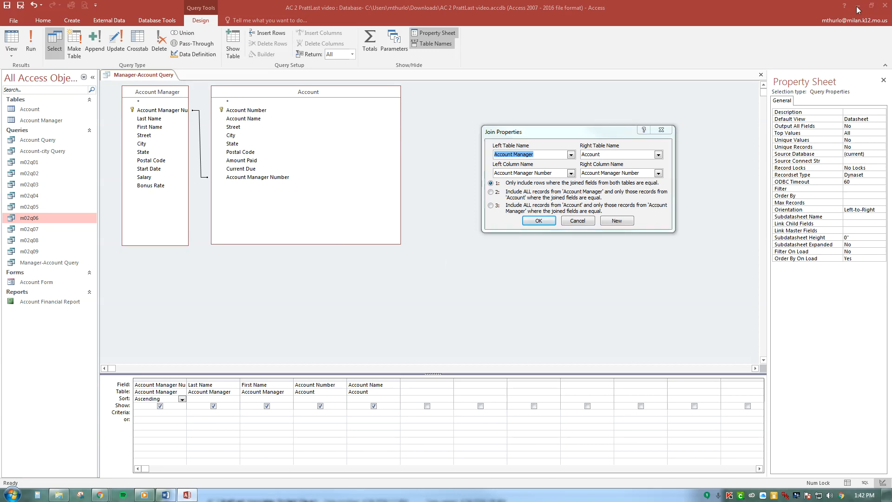
pyautogui.click(585, 223)
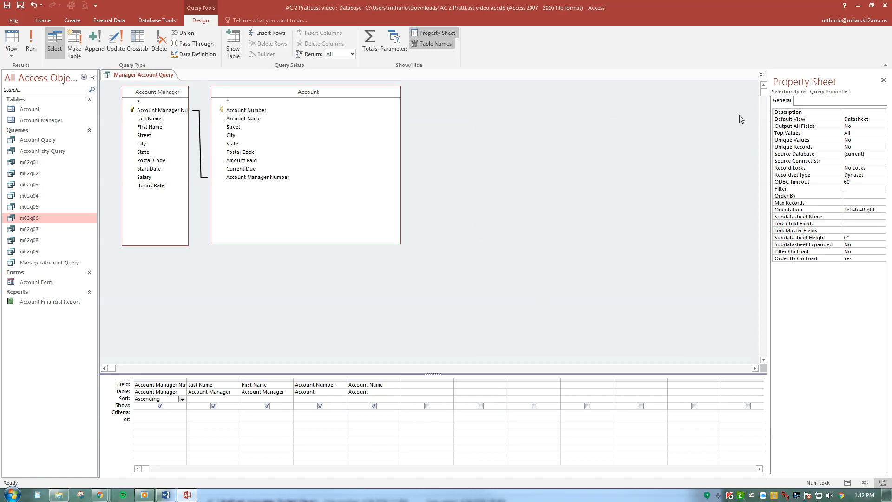
pyautogui.click(859, 6)
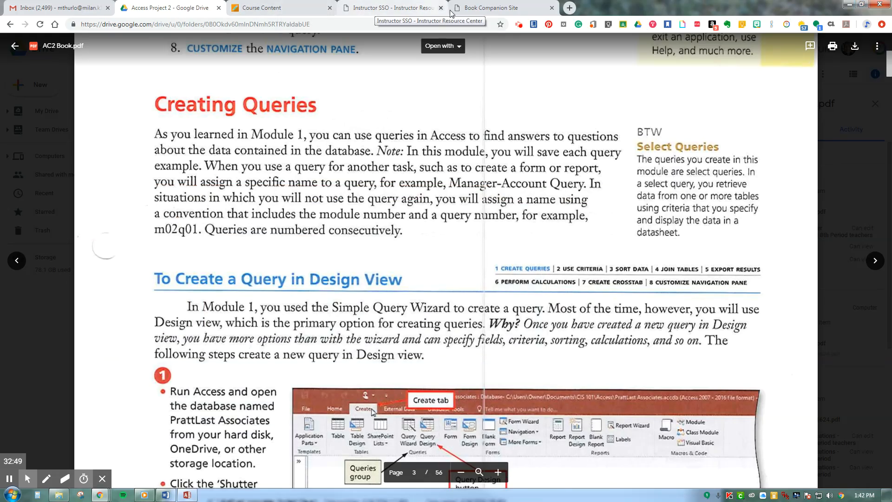
pyautogui.click(520, 25)
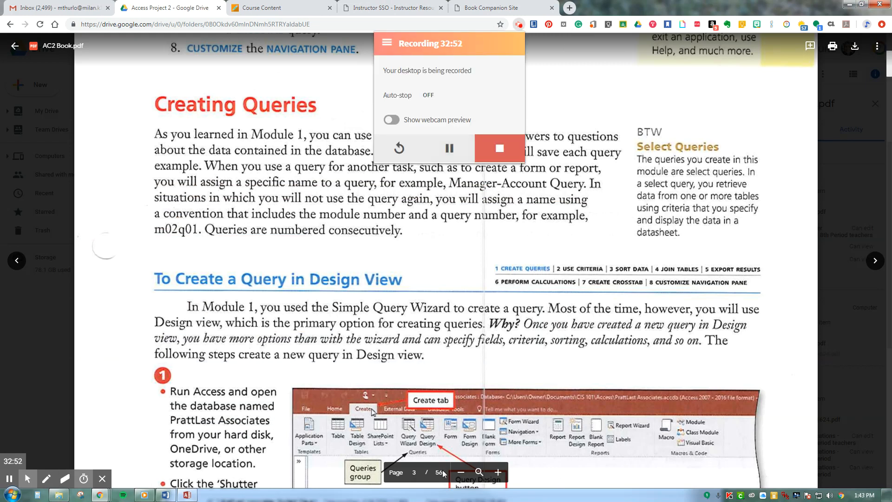
pyautogui.click(187, 495)
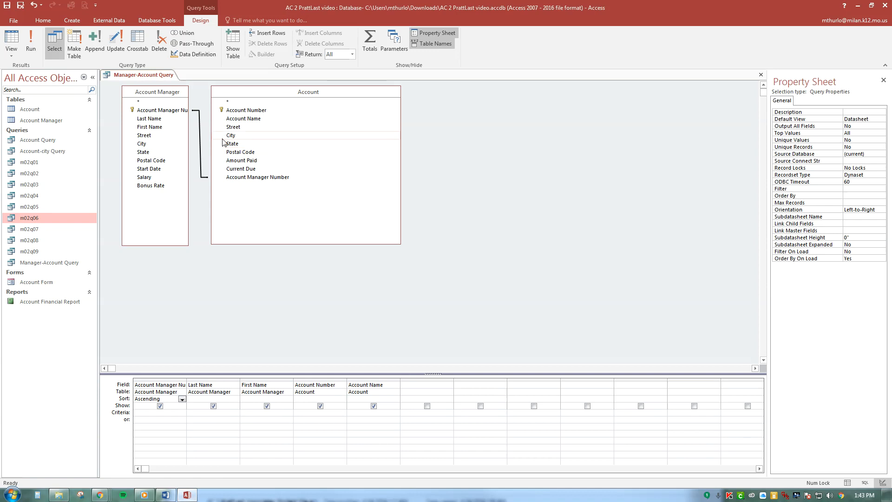
# Set the join between the two tables to include ALL records from Account Manager with matching Account records, and run the query
pyautogui.rightClick(201, 149)
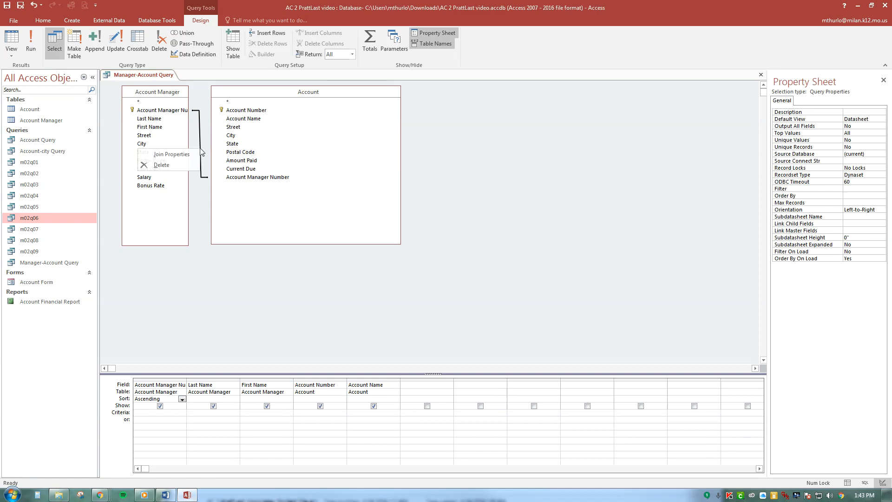
pyautogui.click(172, 154)
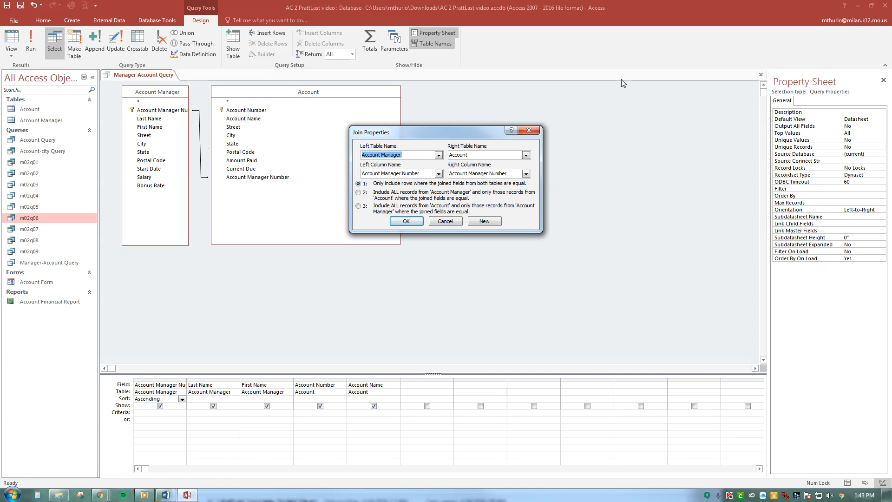
pyautogui.moveTo(437, 139); pyautogui.dragTo(549, 109)
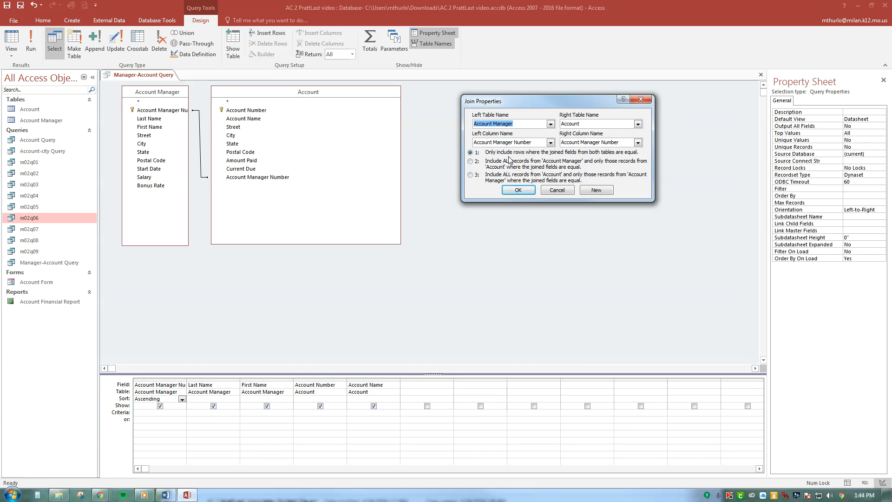
pyautogui.click(470, 161)
pyautogui.click(523, 190)
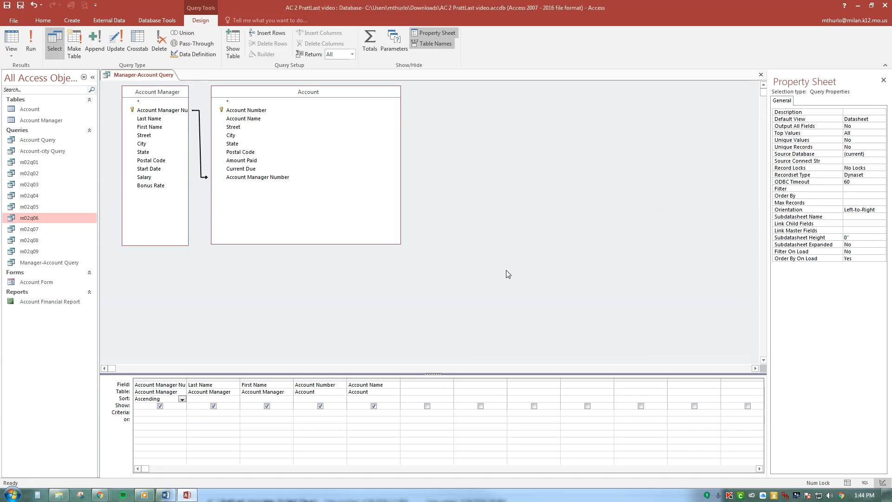
pyautogui.click(31, 43)
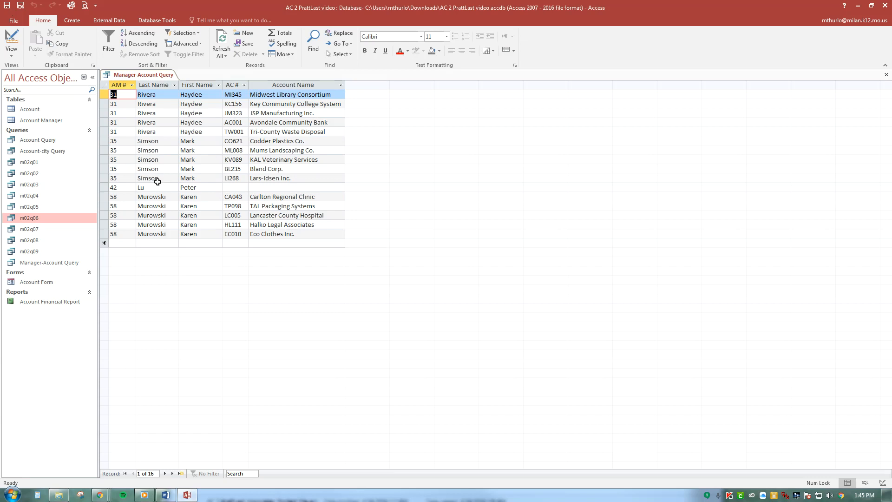
# Set up a Report Wizard report with all Manager-Account Query fields, no grouping or sorting, in tabular layout and portrait orientation
pyautogui.click(76, 22)
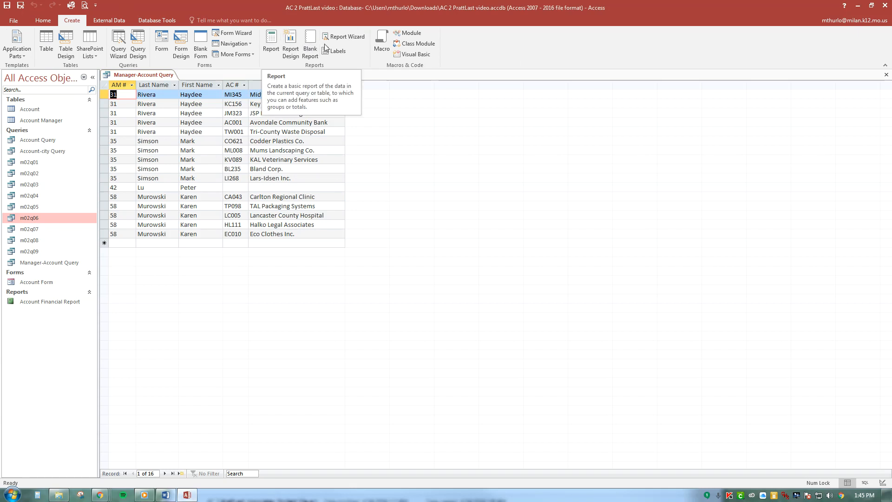
pyautogui.click(348, 36)
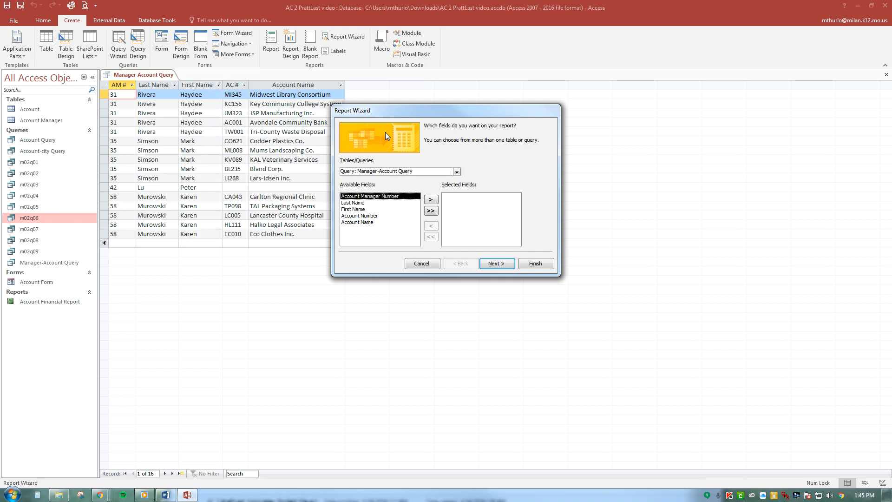
pyautogui.click(430, 212)
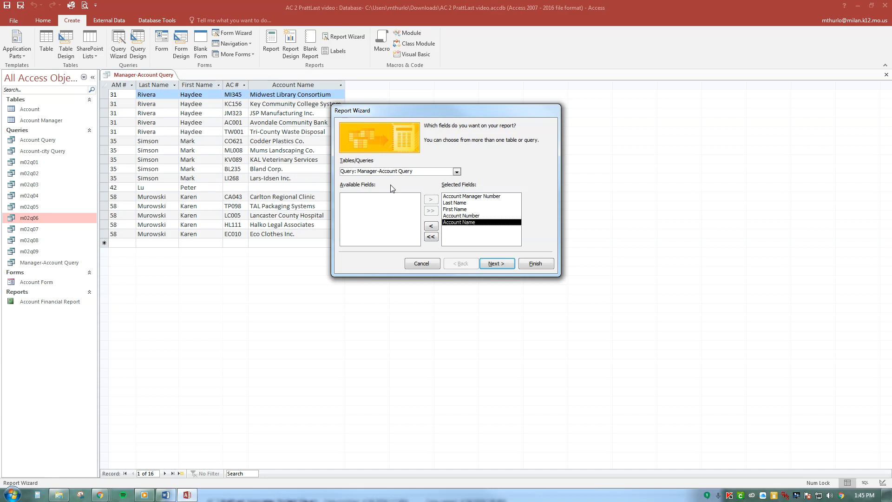
pyautogui.click(494, 268)
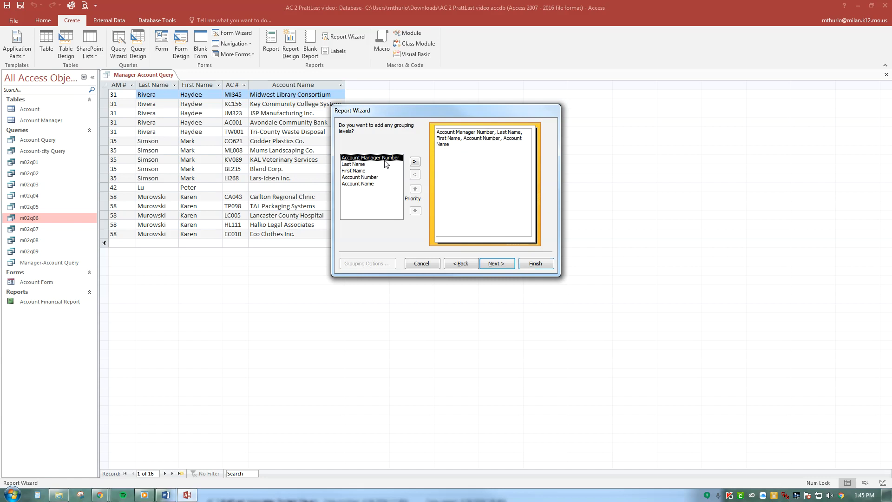
pyautogui.click(509, 266)
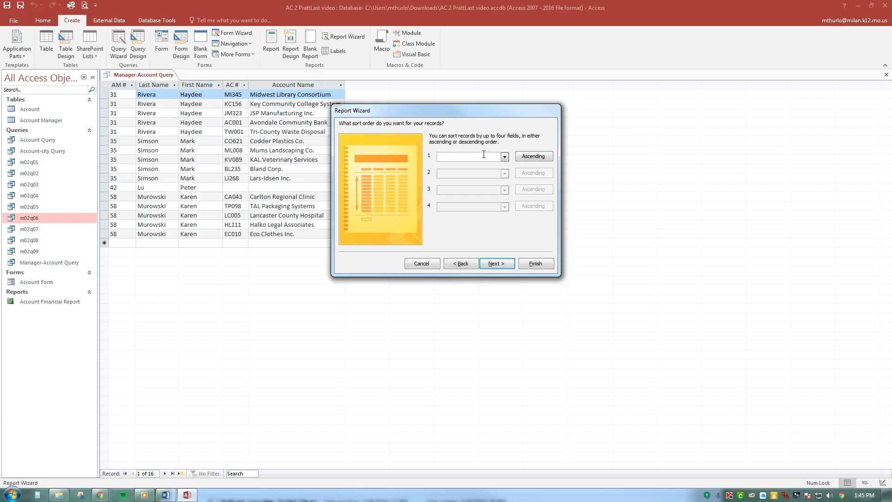
pyautogui.click(506, 264)
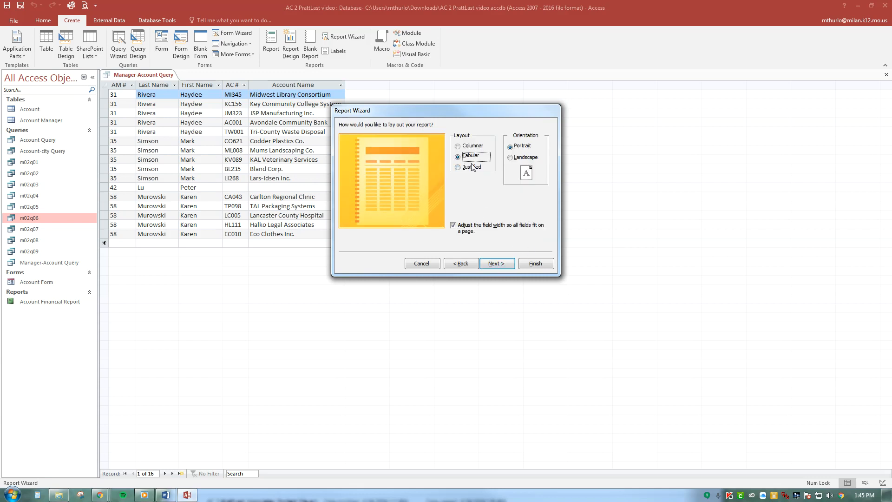
pyautogui.click(495, 265)
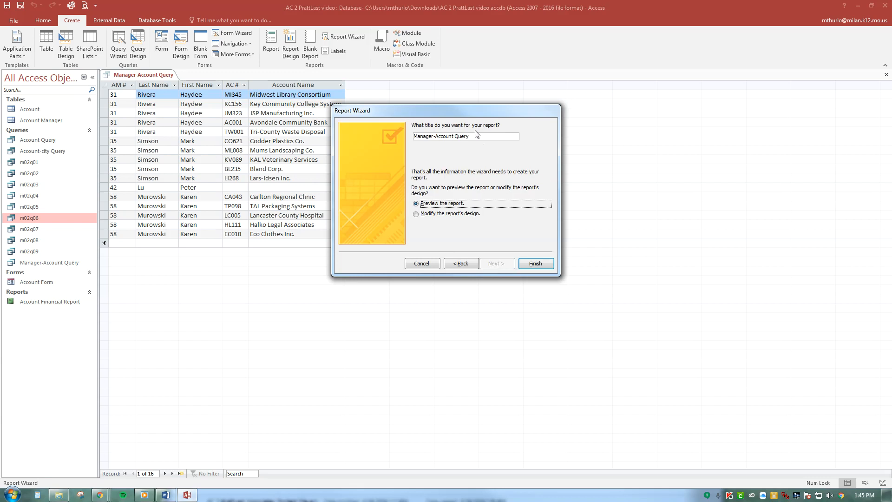
# Title the report Manager-Account Report and generate it, and close both the report preview and the query
pyautogui.doubleClick(467, 136)
pyautogui.write('Report')
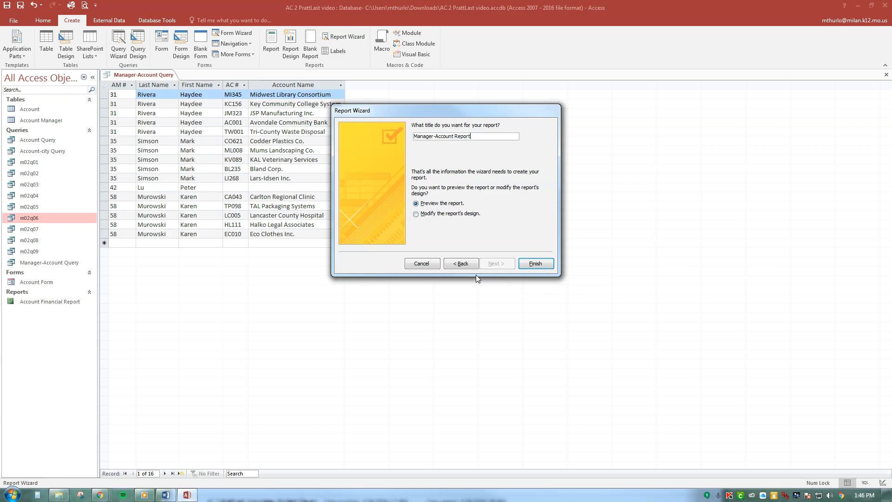
pyautogui.click(539, 267)
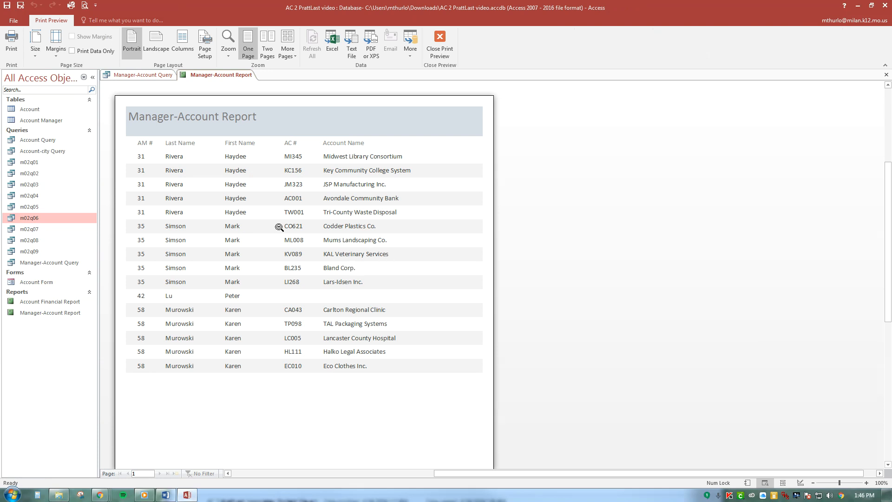
pyautogui.click(887, 75)
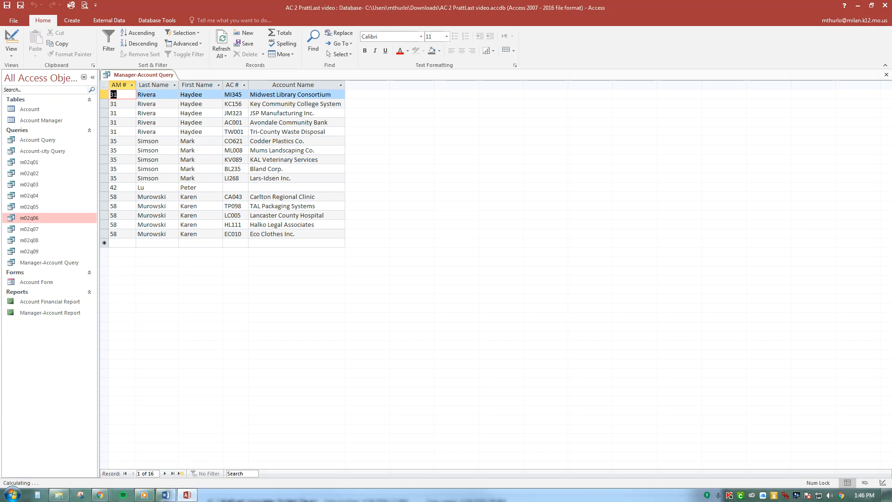
pyautogui.click(885, 76)
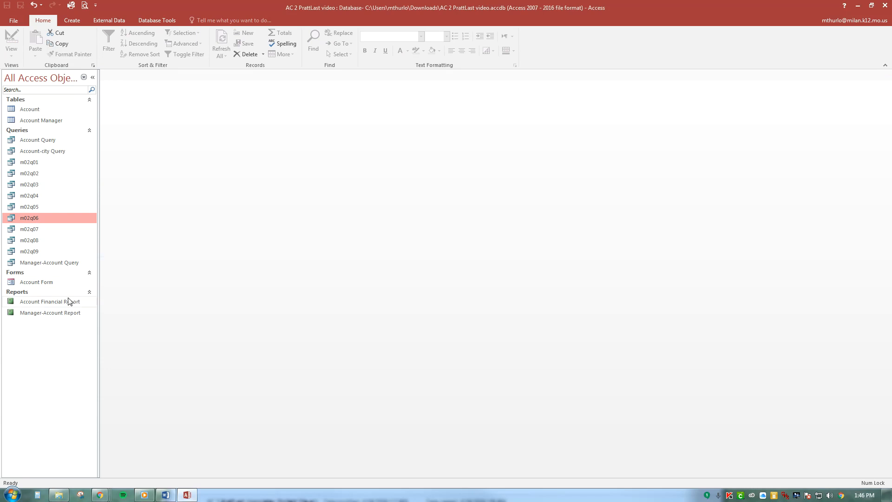
# Open the Manager-Account Report, view it in Print Preview, and close it
pyautogui.click(56, 316)
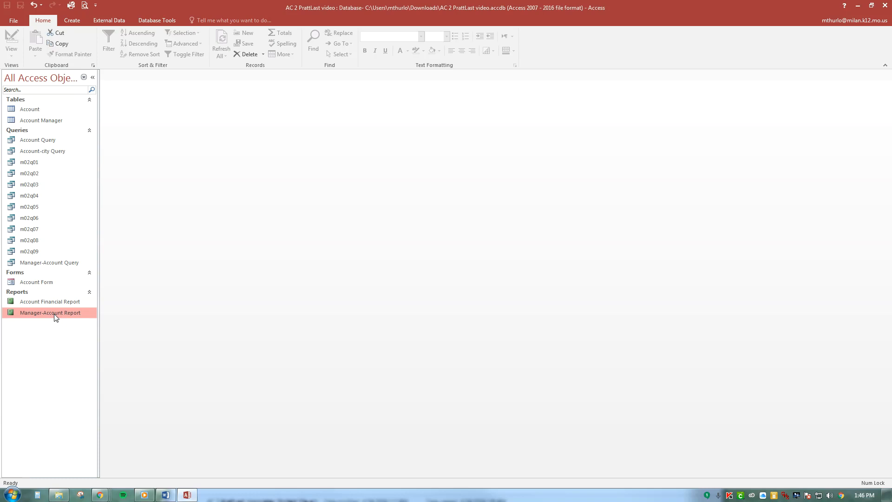
pyautogui.doubleClick(55, 316)
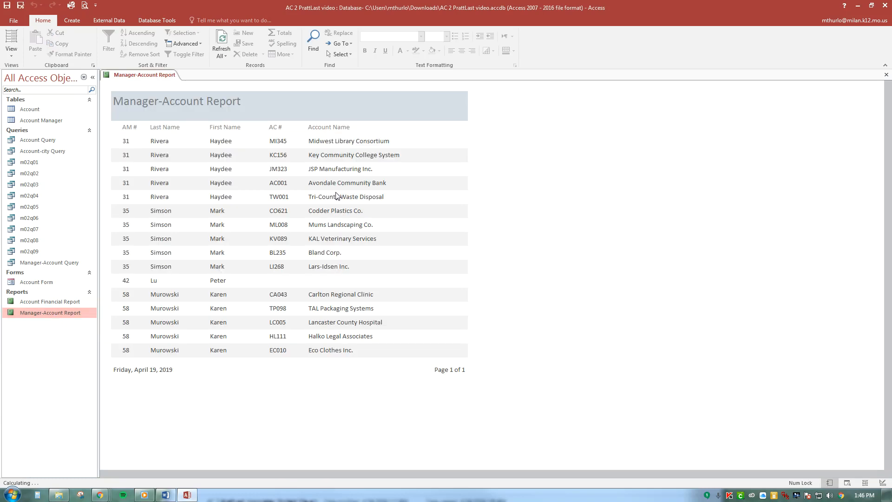
pyautogui.click(17, 20)
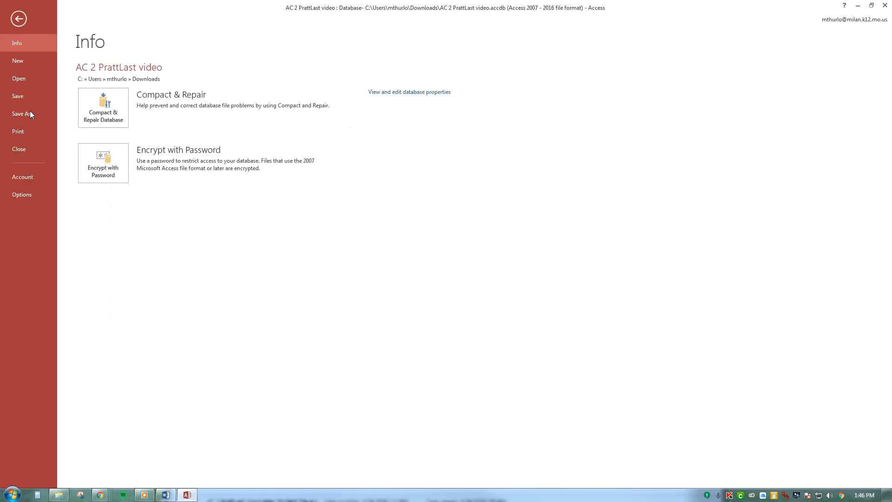
pyautogui.click(28, 131)
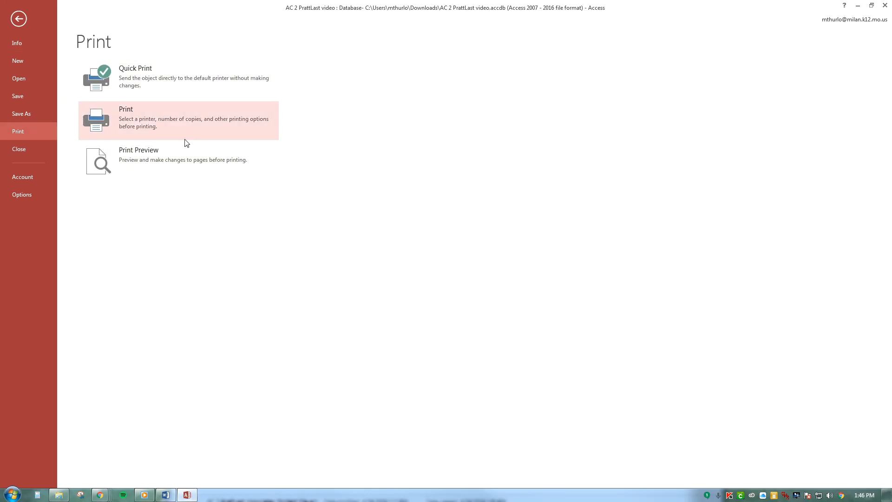
pyautogui.click(184, 153)
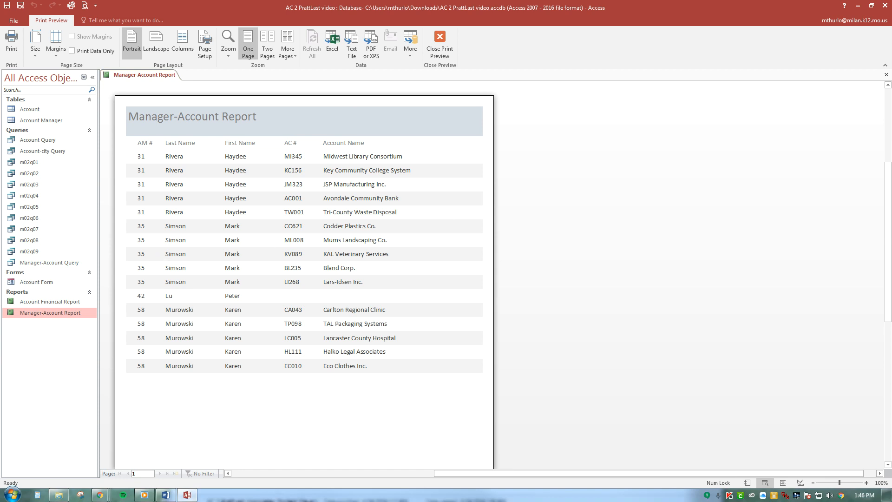
pyautogui.click(886, 77)
pyautogui.click(886, 77)
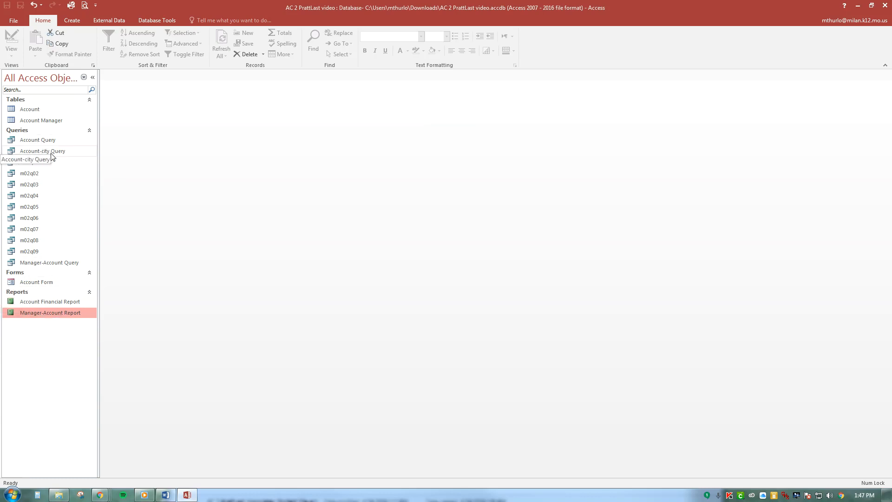
# Create a form based on Manager-Account Query and advance it to the third record
pyautogui.click(47, 264)
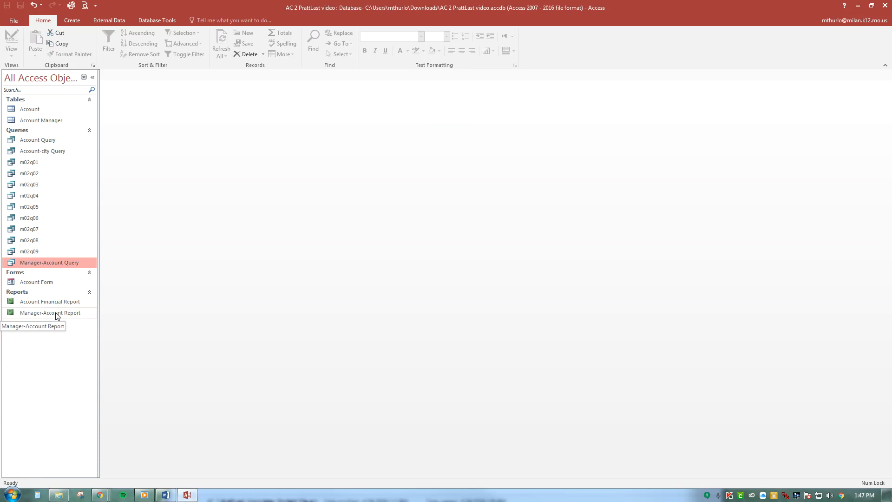
pyautogui.click(76, 24)
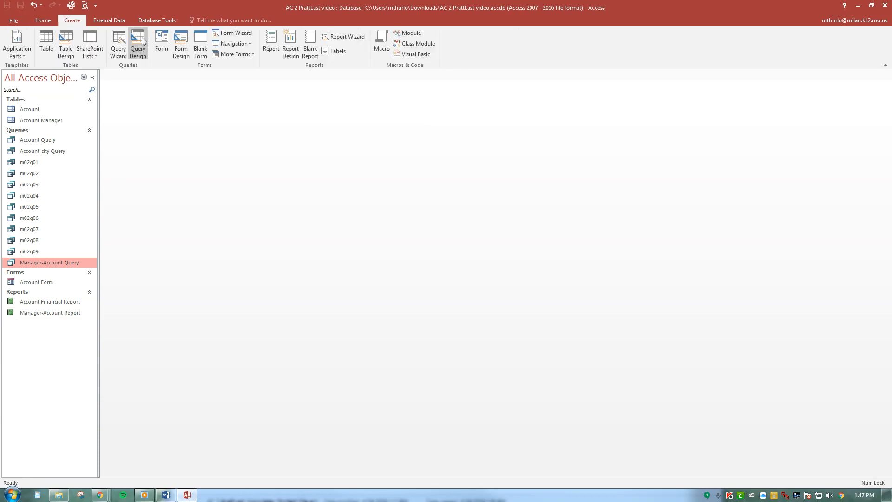
pyautogui.click(156, 48)
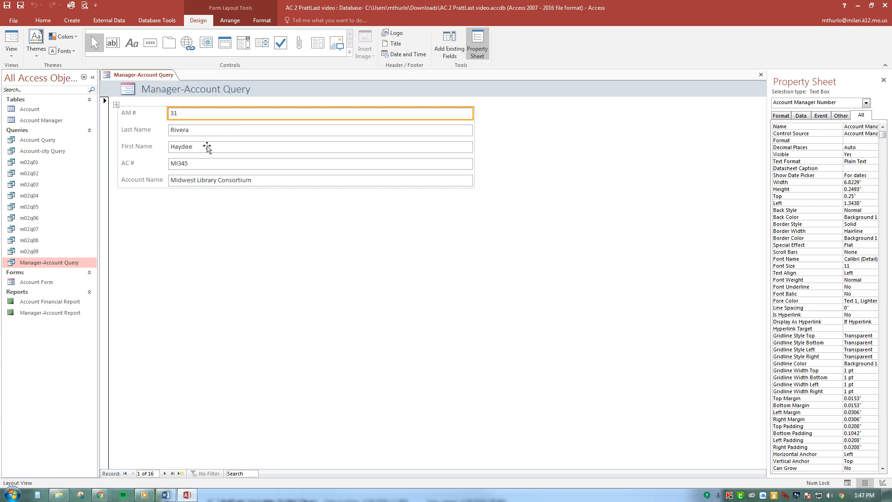
pyautogui.click(165, 473)
pyautogui.click(165, 474)
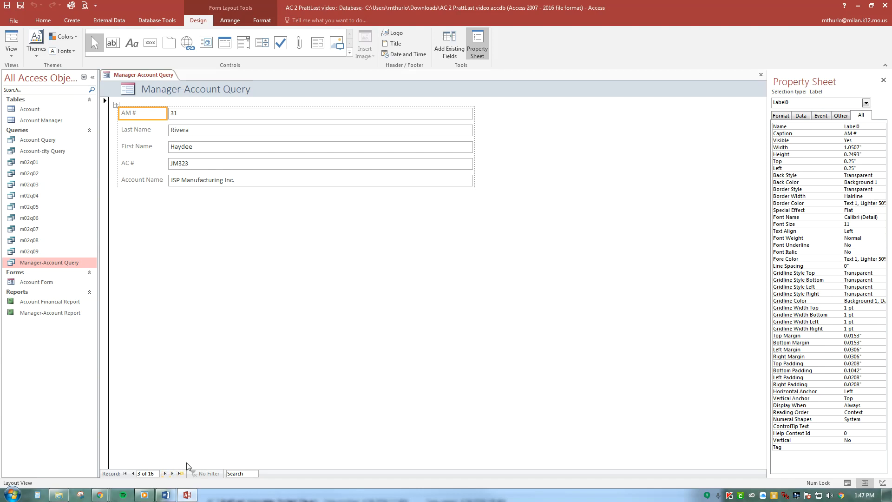
# Save the form as Manager-Account Form, and close its property sheet and the form
pyautogui.click(7, 5)
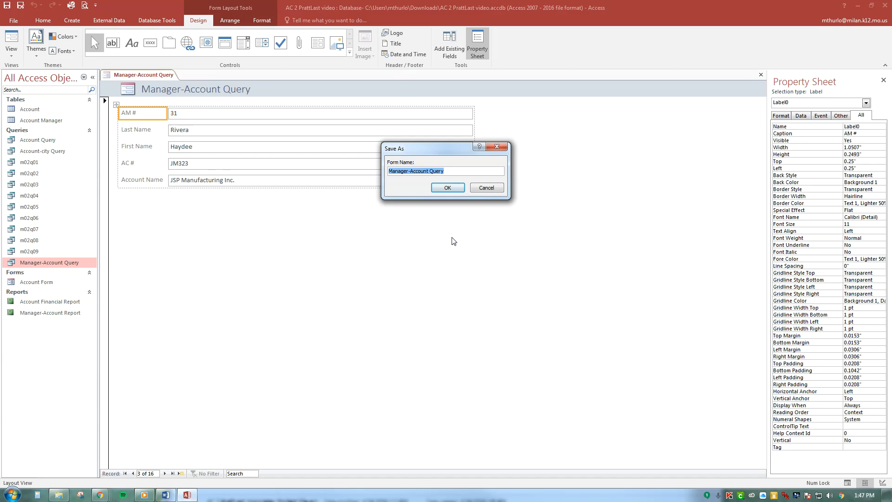
pyautogui.doubleClick(439, 171)
pyautogui.write('Form')
pyautogui.click(447, 188)
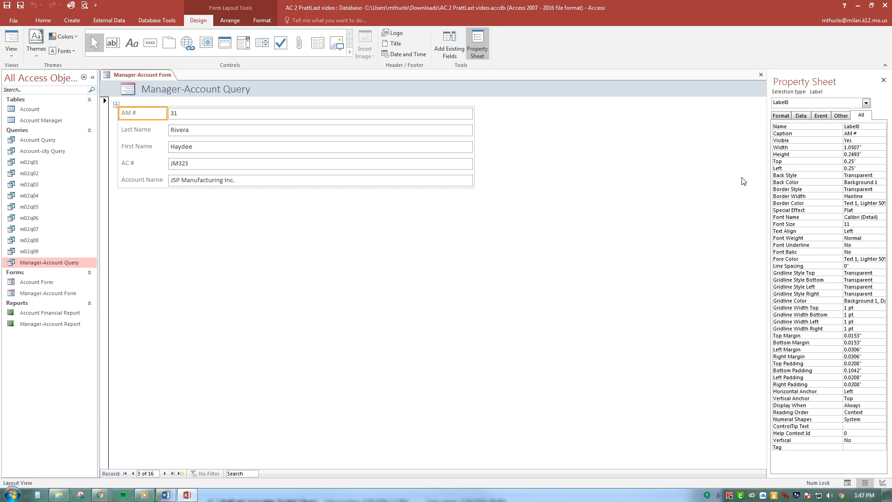
pyautogui.click(884, 80)
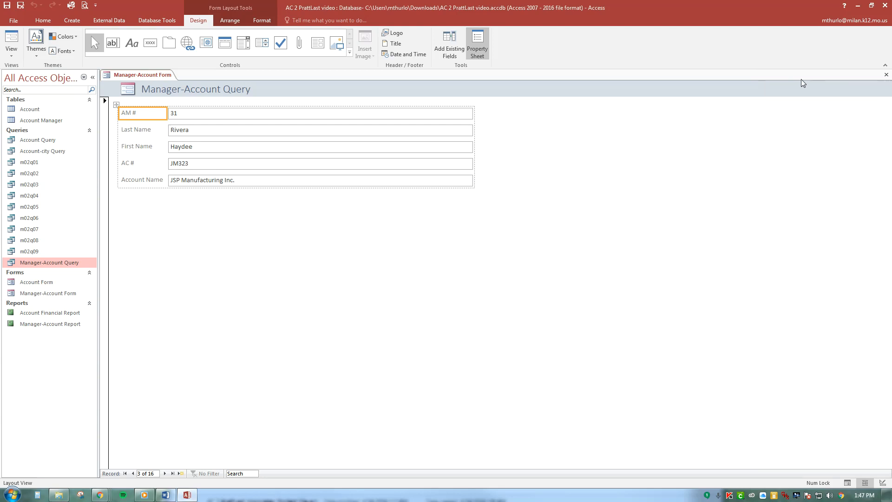
pyautogui.click(886, 74)
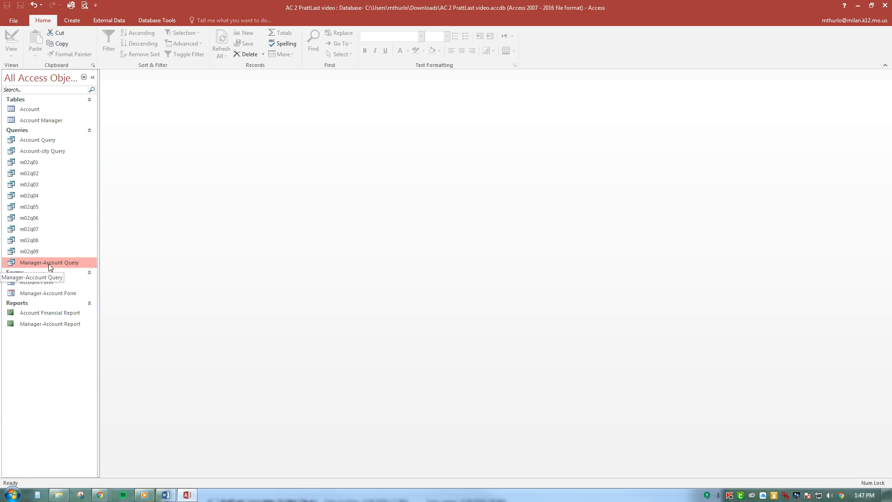
# Export Manager-Account Query to an Excel workbook with formatting and layout, opening the destination file on completion and replacing the existing file
pyautogui.click(121, 20)
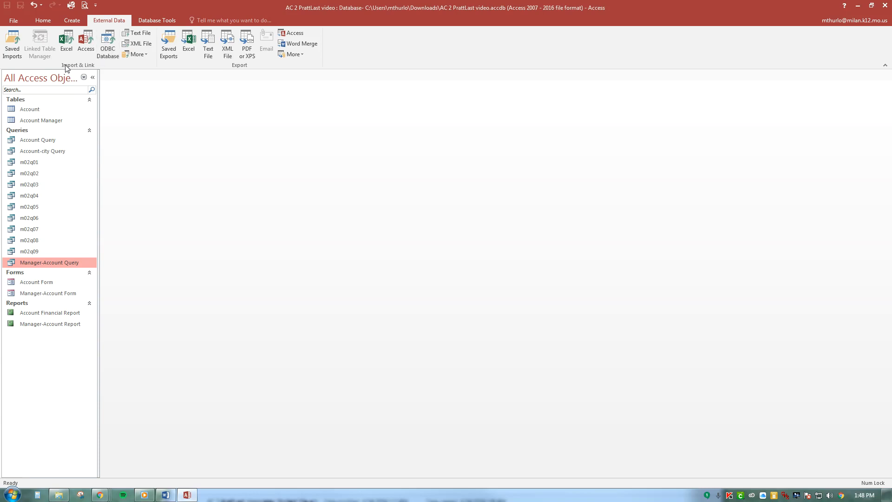
pyautogui.click(188, 45)
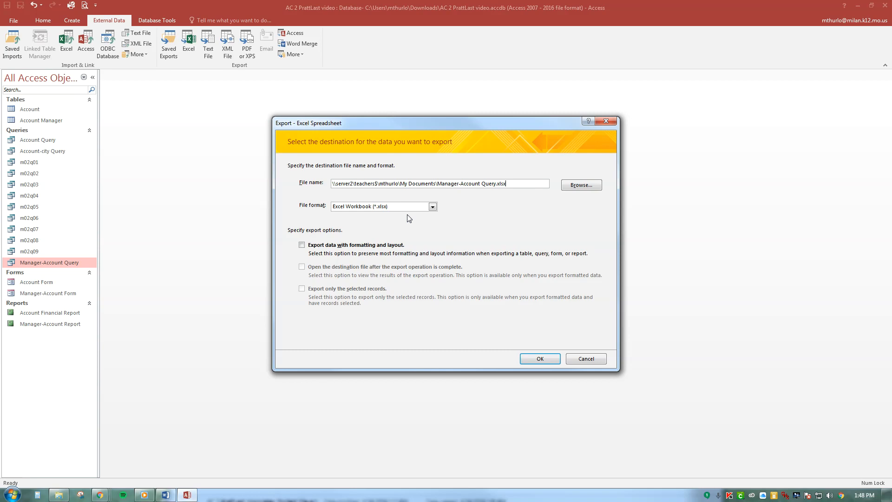
pyautogui.click(302, 245)
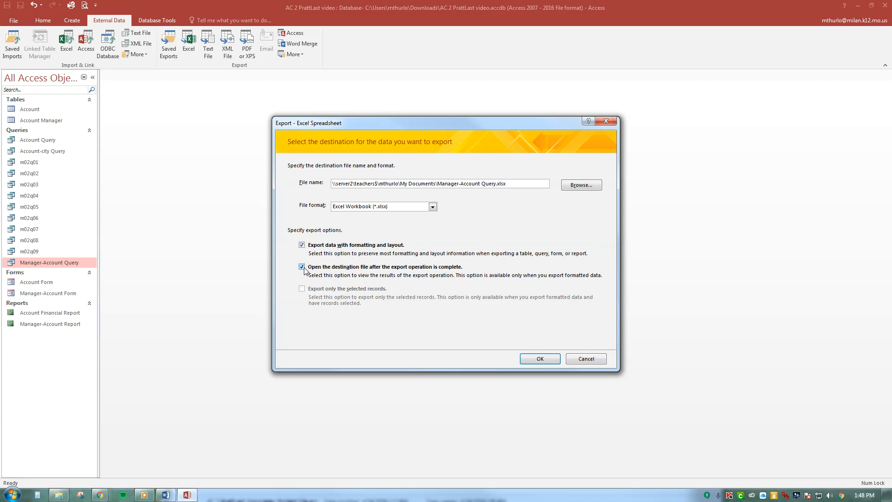
pyautogui.click(545, 358)
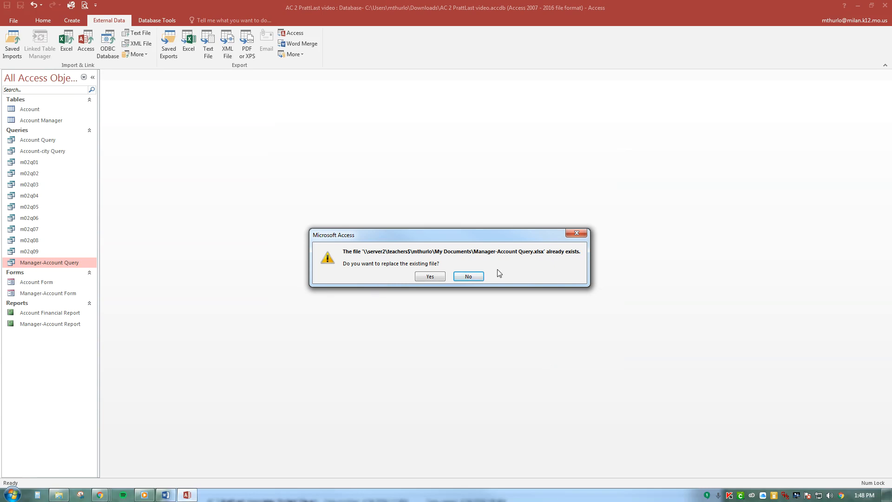
pyautogui.click(442, 277)
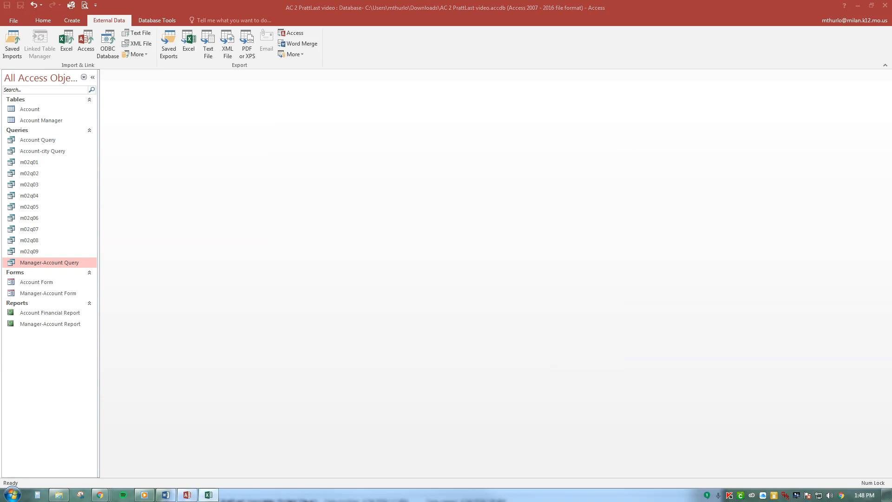
# Review the exported workbook in Excel, close it, and finish the export without saving the export steps
pyautogui.moveTo(891, 37); pyautogui.dragTo(426, 22)
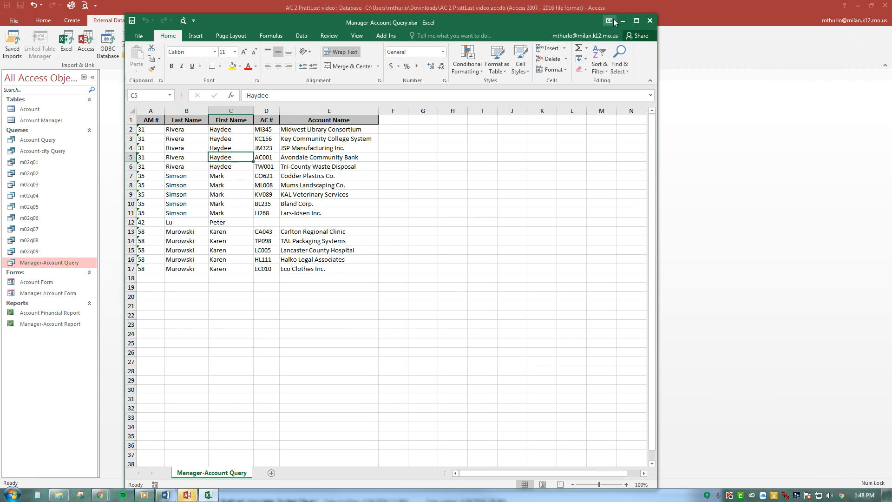
pyautogui.click(650, 20)
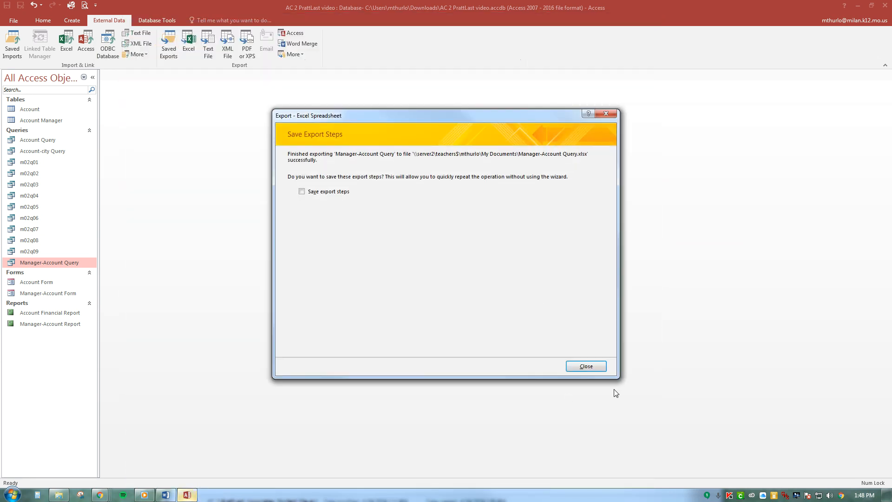
pyautogui.click(586, 366)
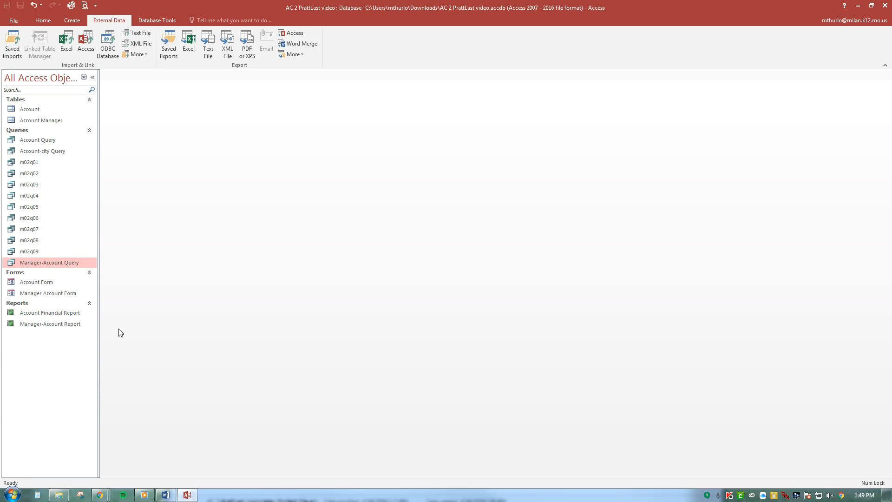
# Open Manager-Account Query and switch it to Design view
pyautogui.doubleClick(49, 263)
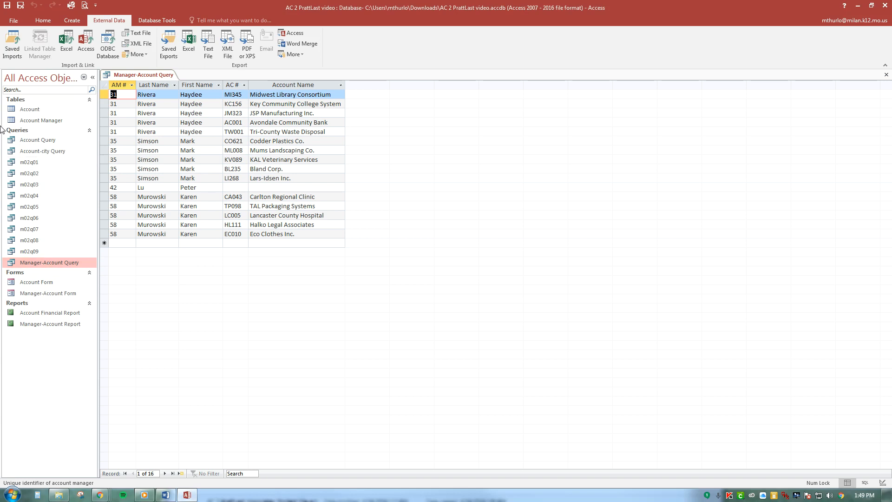
pyautogui.click(72, 20)
pyautogui.click(43, 19)
pyautogui.click(9, 51)
pyautogui.click(33, 102)
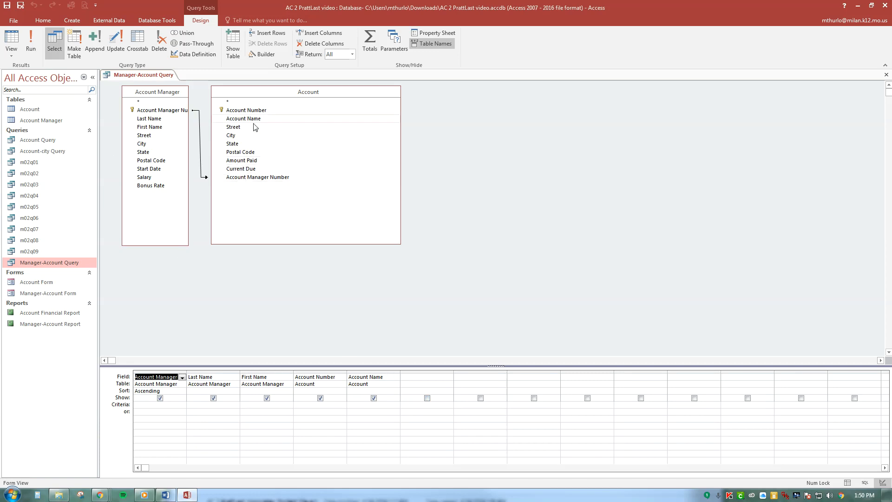
# Add Amount Paid to the query with a greater-than criterion, run it, and close it without saving the design changes
pyautogui.doubleClick(254, 160)
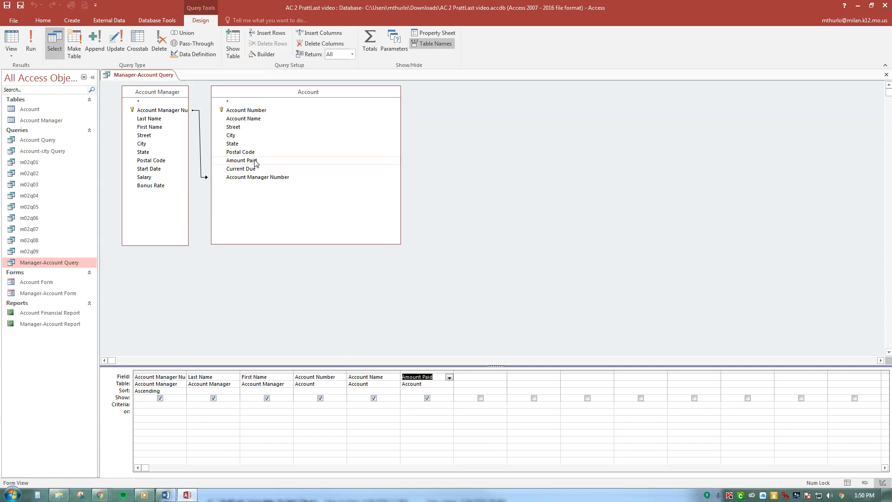
pyautogui.click(409, 406)
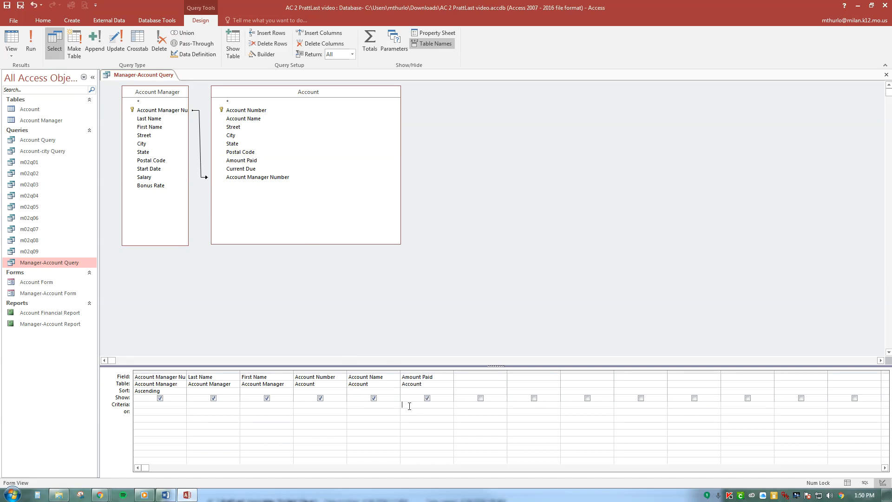
pyautogui.write('>20000')
pyautogui.click(30, 43)
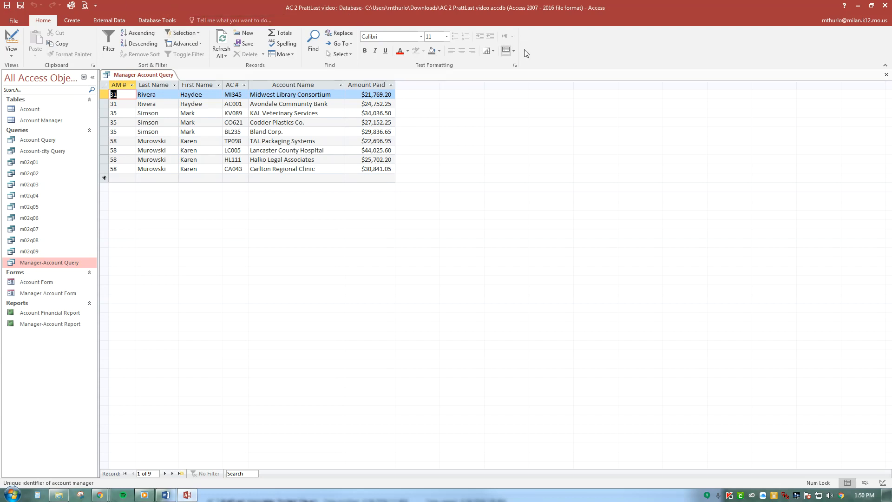
pyautogui.click(886, 74)
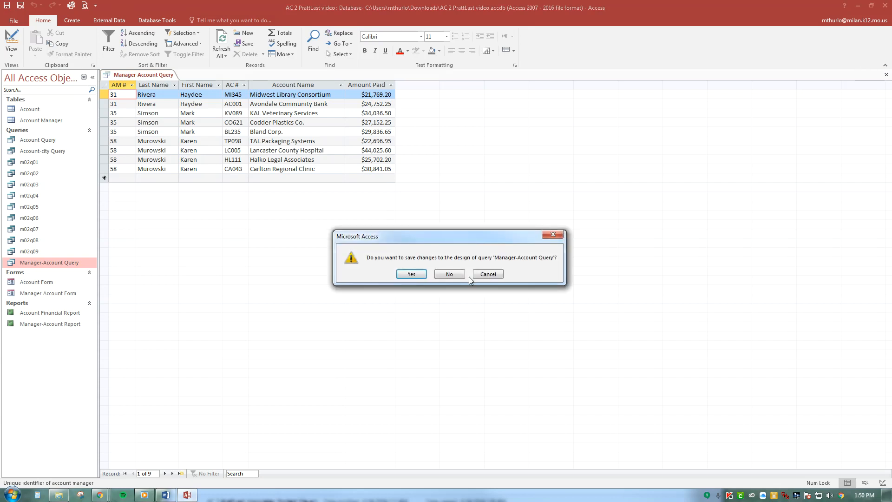
pyautogui.click(456, 277)
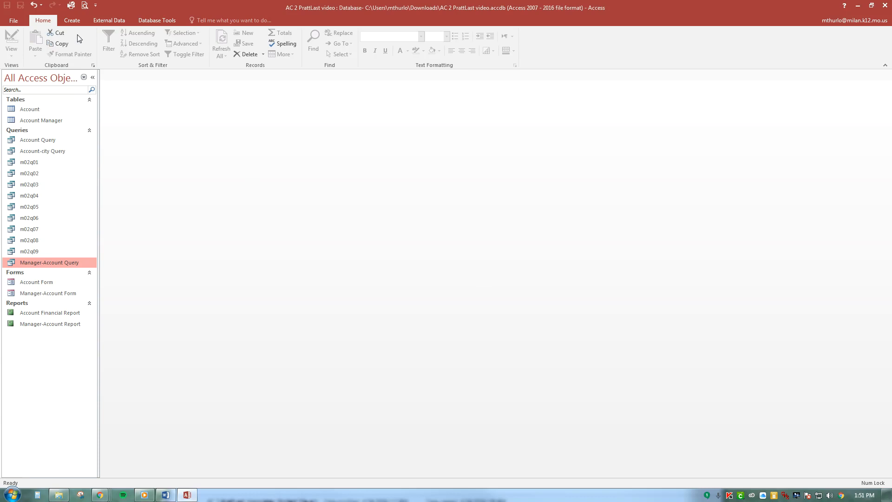
# Create a new query in Design view with the Account table, and enlarge its field list to show all fields
pyautogui.click(72, 20)
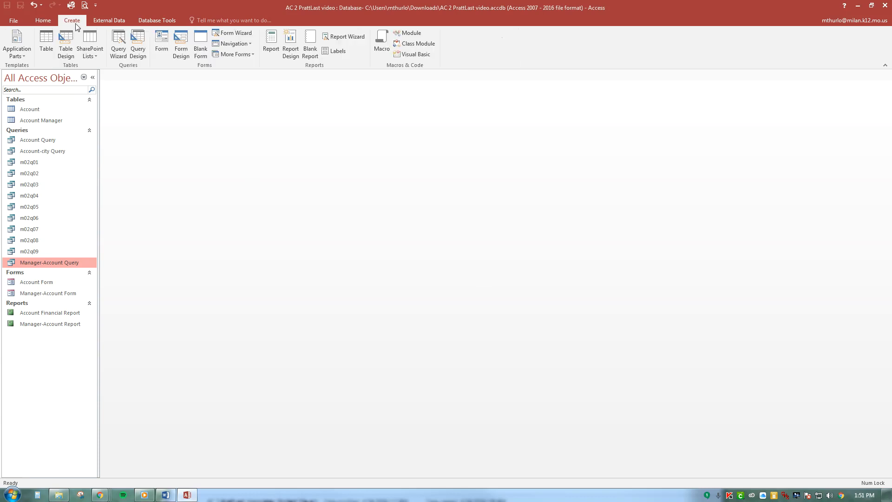
pyautogui.click(138, 49)
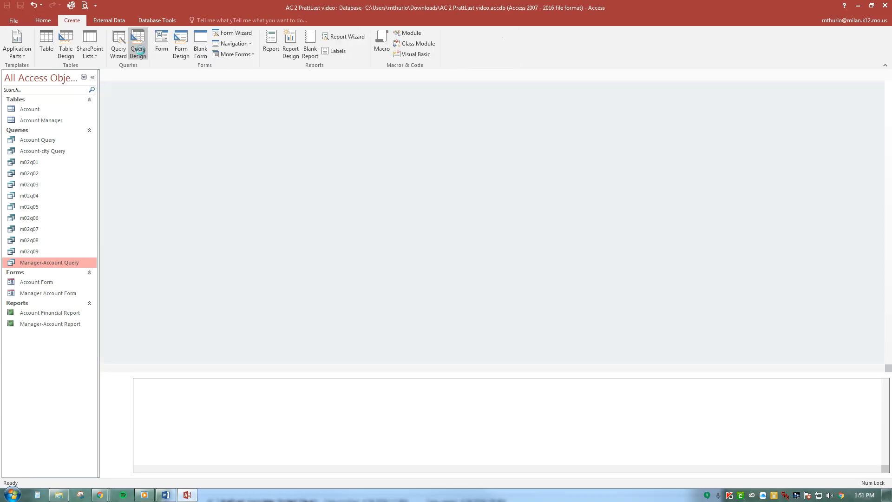
pyautogui.moveTo(446, 254); pyautogui.dragTo(558, 98)
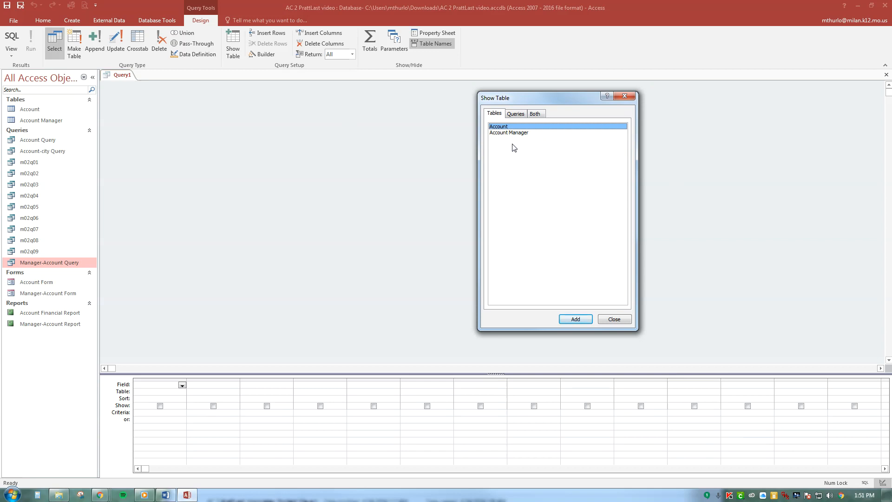
pyautogui.doubleClick(523, 128)
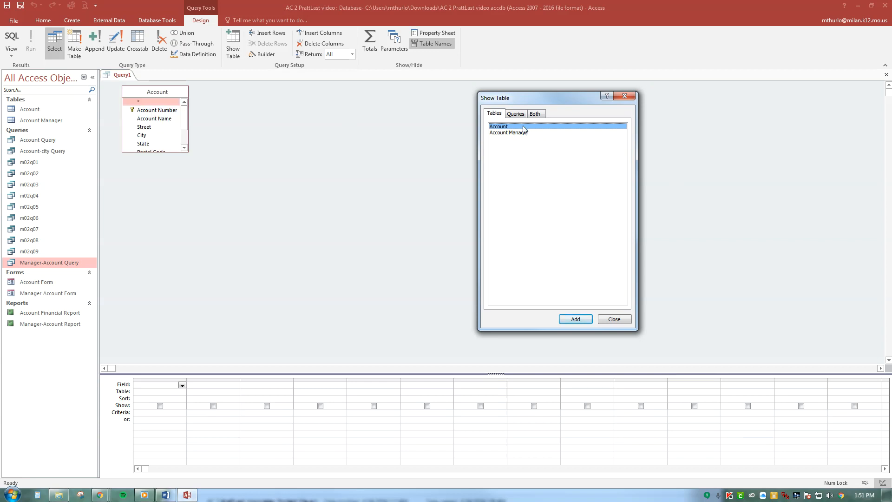
pyautogui.click(631, 97)
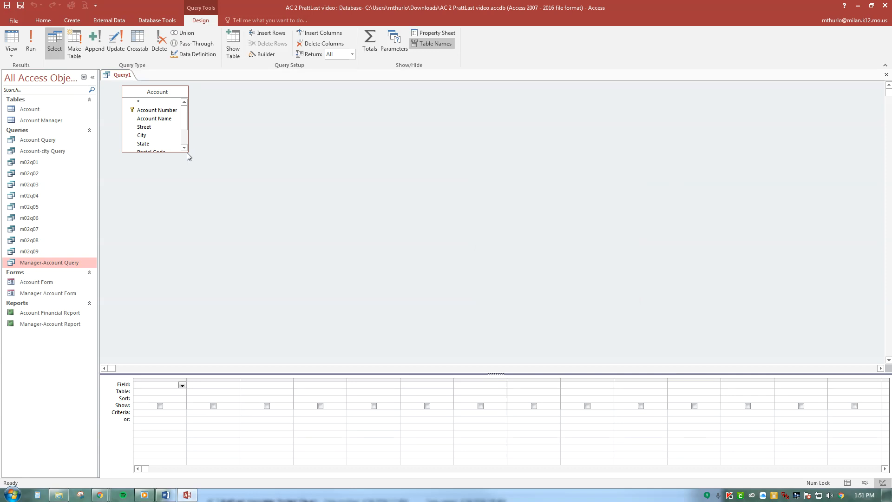
pyautogui.moveTo(174, 152); pyautogui.dragTo(267, 255)
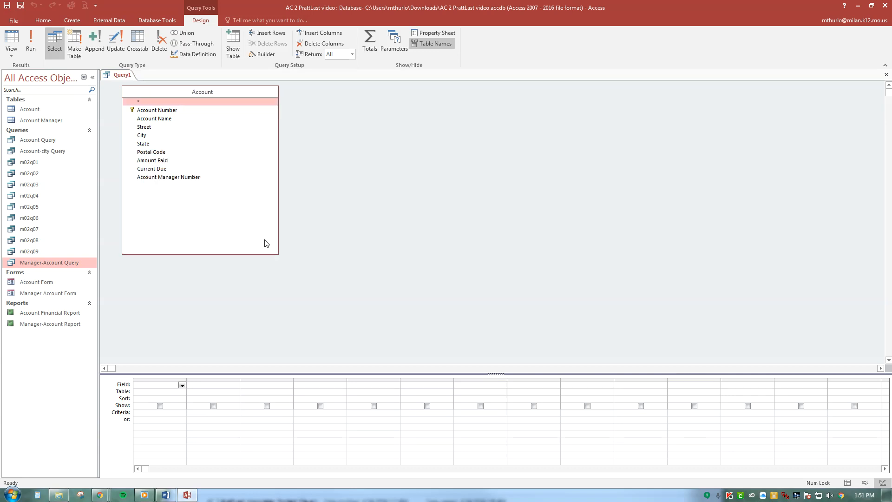
# Add the Account Number, Account Name, Amount Paid and Current Due fields to the query design grid
pyautogui.doubleClick(172, 111)
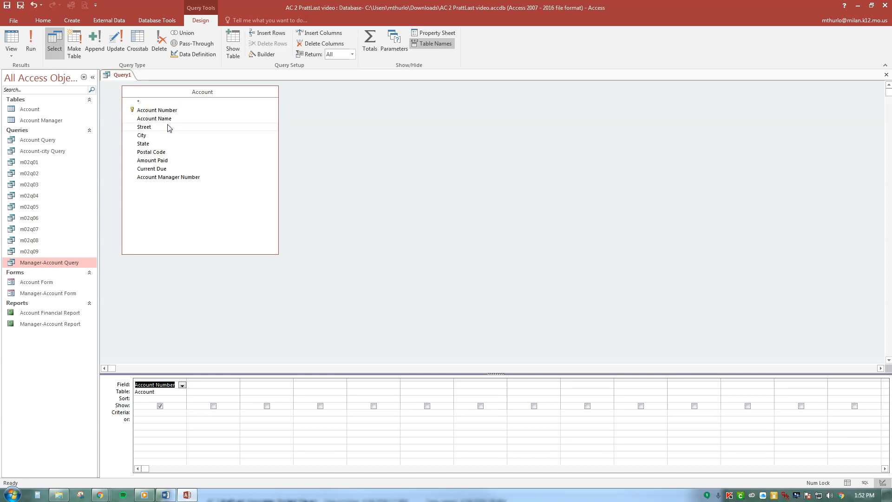
pyautogui.doubleClick(168, 120)
pyautogui.doubleClick(179, 162)
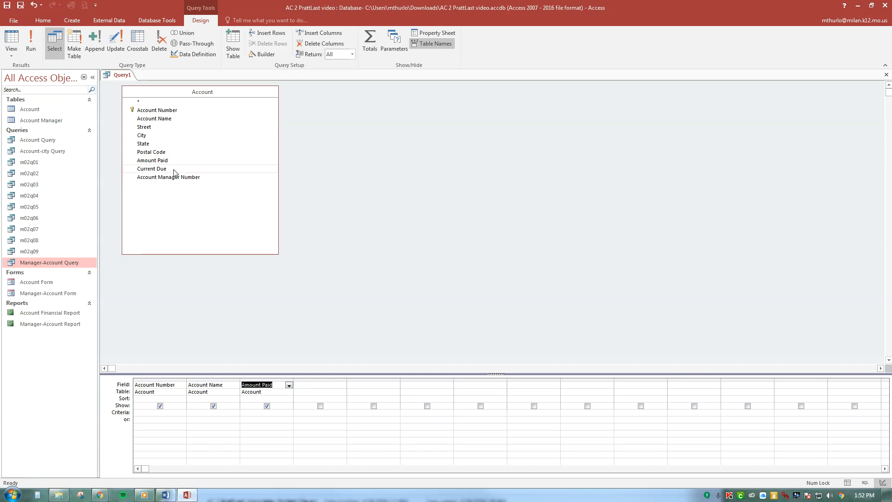
pyautogui.doubleClick(175, 170)
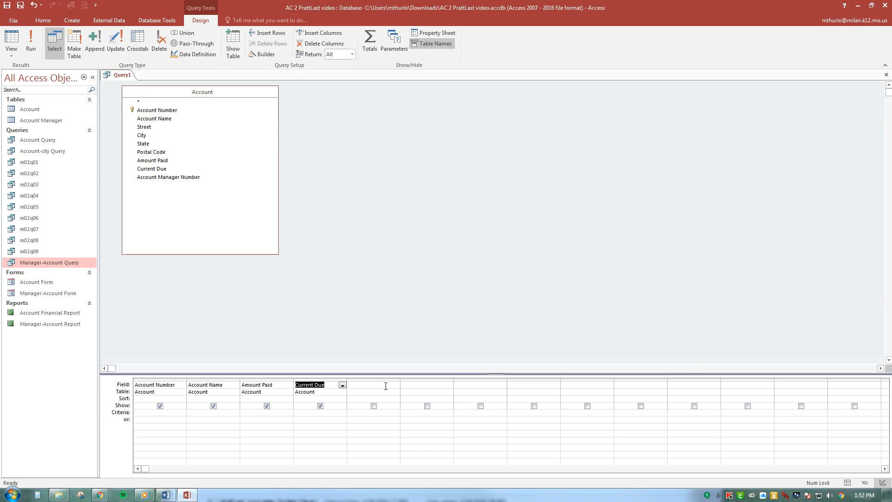
# Add a calculated field, Total Amount: [Amount Paid] + [Current Due], in the first empty column using the Zoom editor, and run the query
pyautogui.click(386, 386)
pyautogui.rightClick(382, 387)
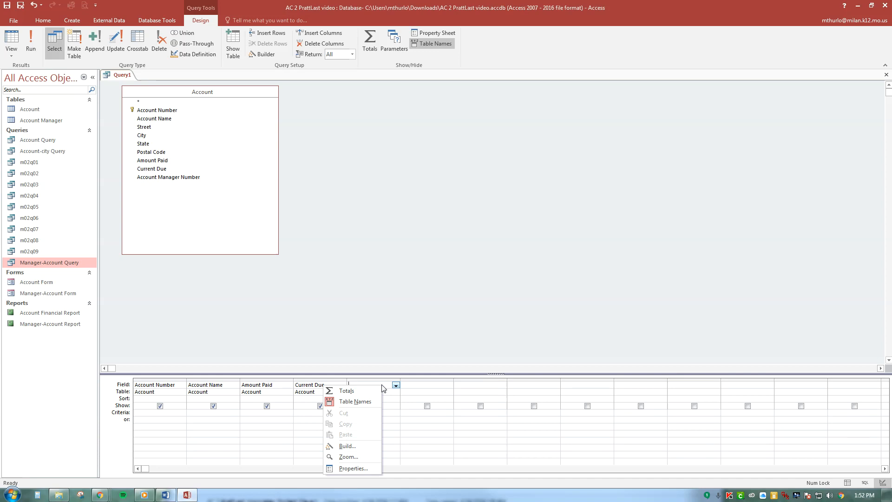
pyautogui.click(347, 457)
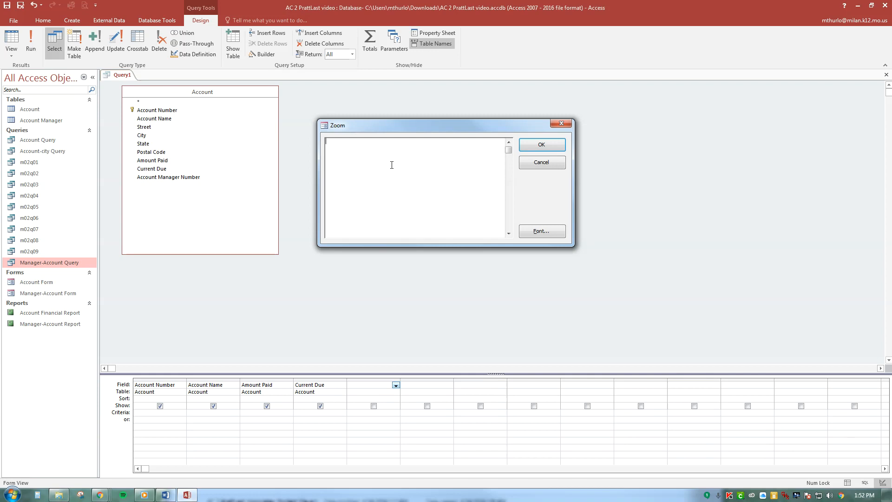
pyautogui.write('Total Amount: [')
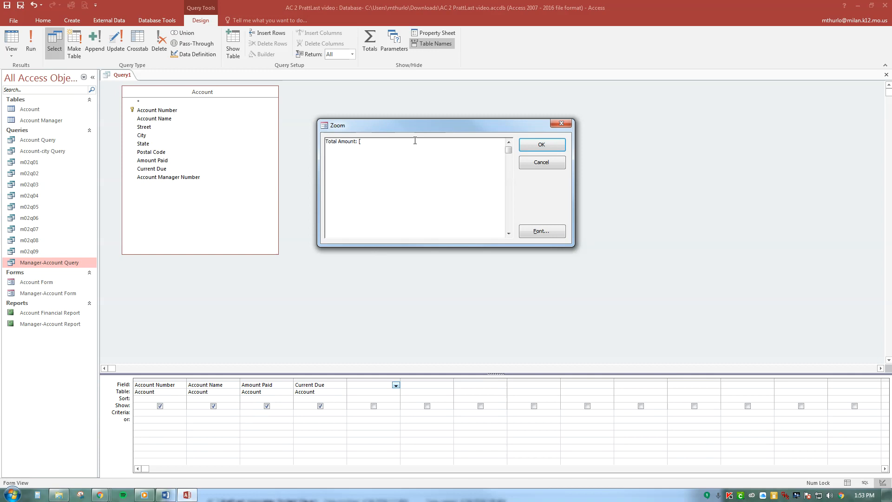
pyautogui.write('Amount Paid] + [Current due')
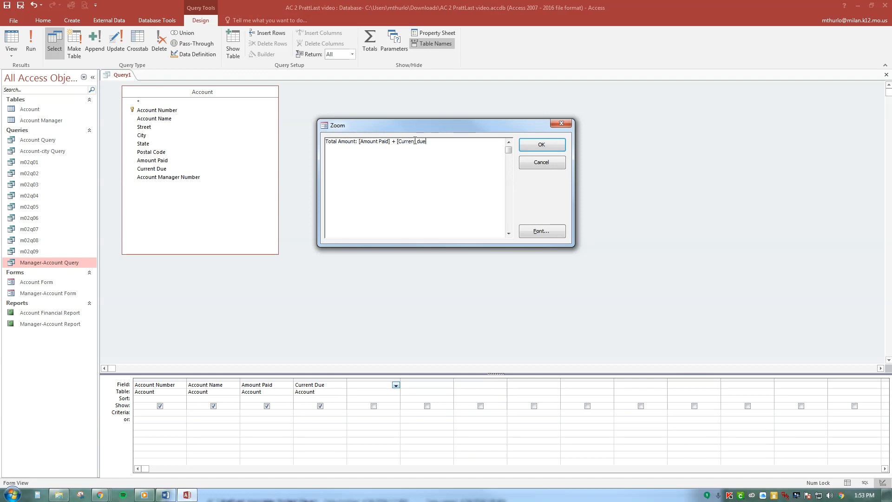
pyautogui.press('BackSpace')
pyautogui.press('BackSpace')
pyautogui.press('BackSpace')
pyautogui.write('Due]')
pyautogui.click(544, 146)
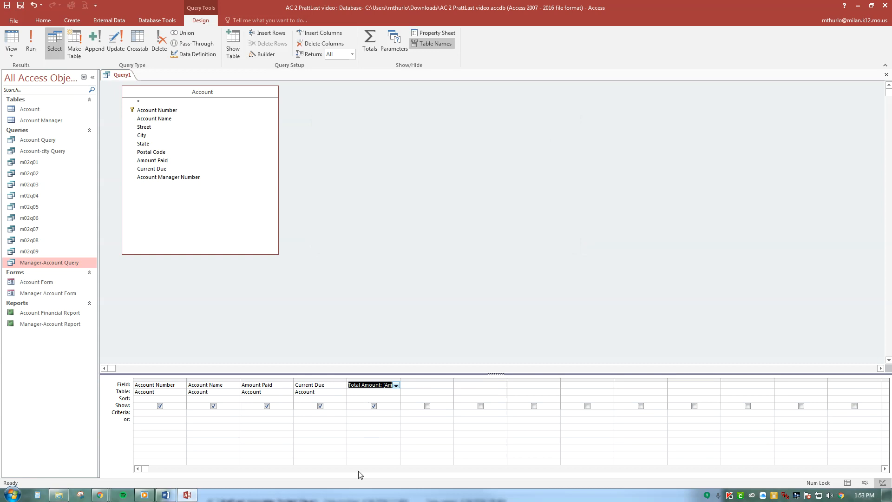
pyautogui.click(30, 42)
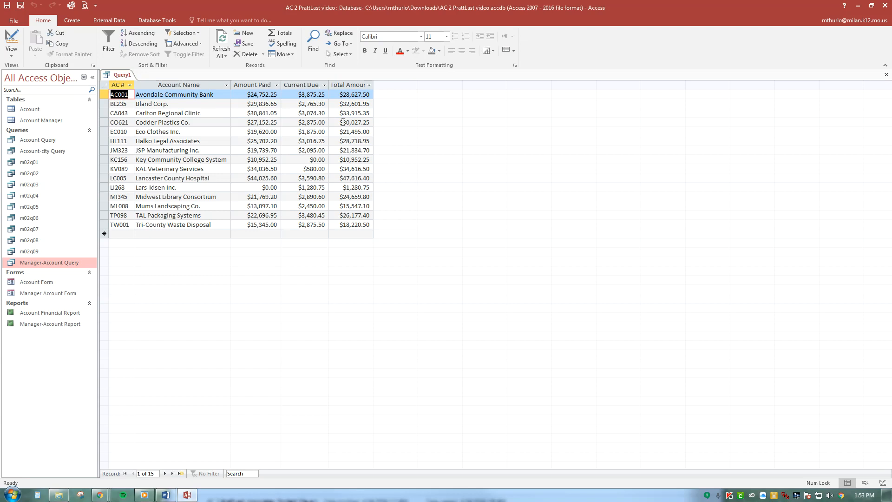
# Back in Design view, set the caption of Amount Paid to Paid and of Current Due to Due, and rerun the query
pyautogui.click(12, 39)
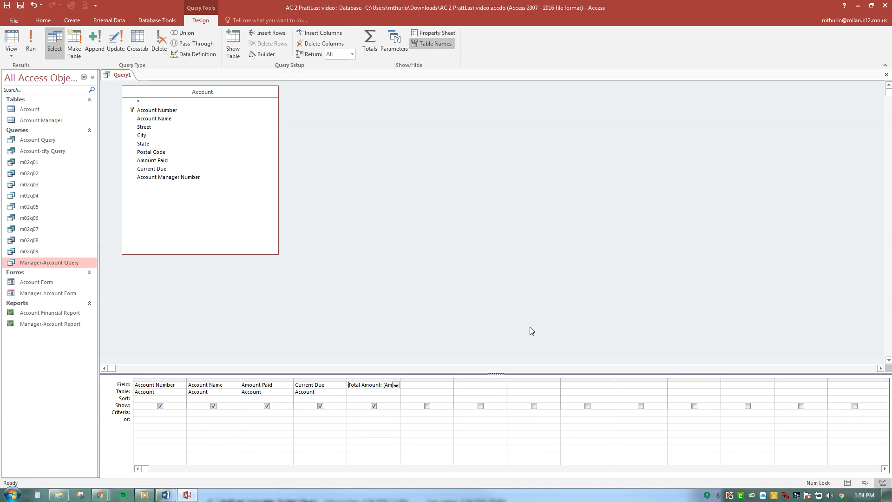
pyautogui.click(260, 385)
pyautogui.click(448, 32)
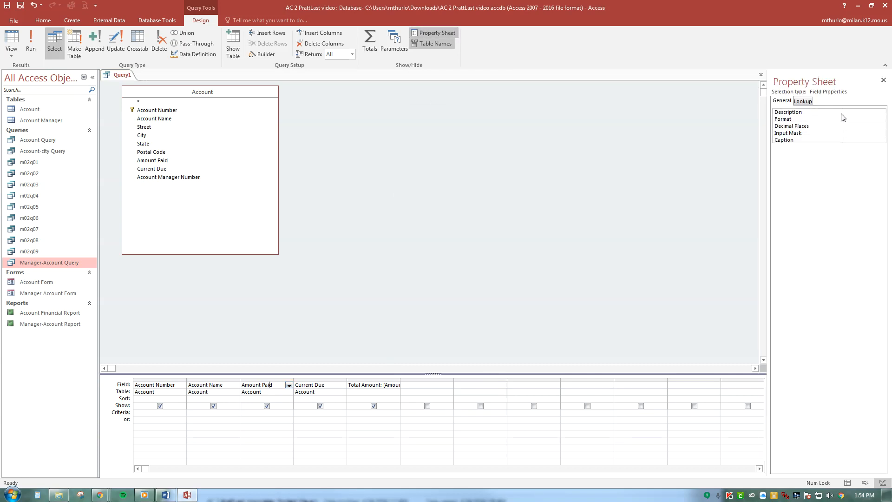
pyautogui.click(850, 140)
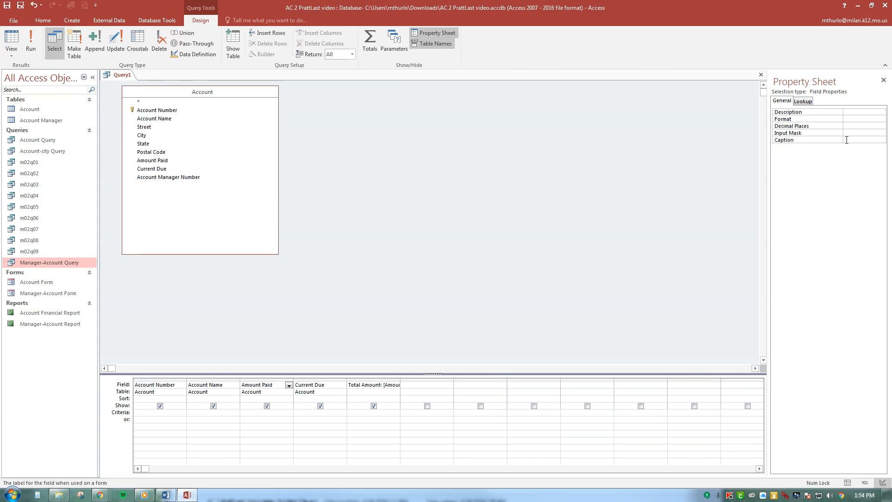
pyautogui.write('Paid')
pyautogui.click(331, 385)
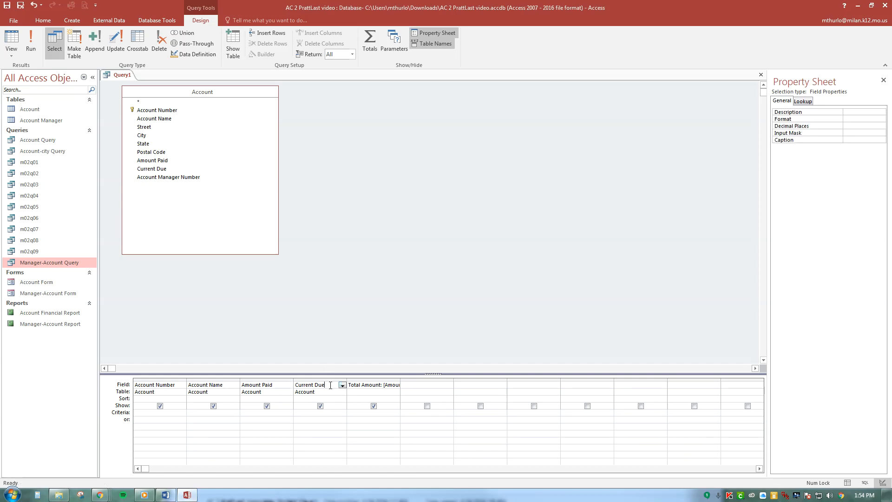
pyautogui.click(850, 140)
pyautogui.write('Due')
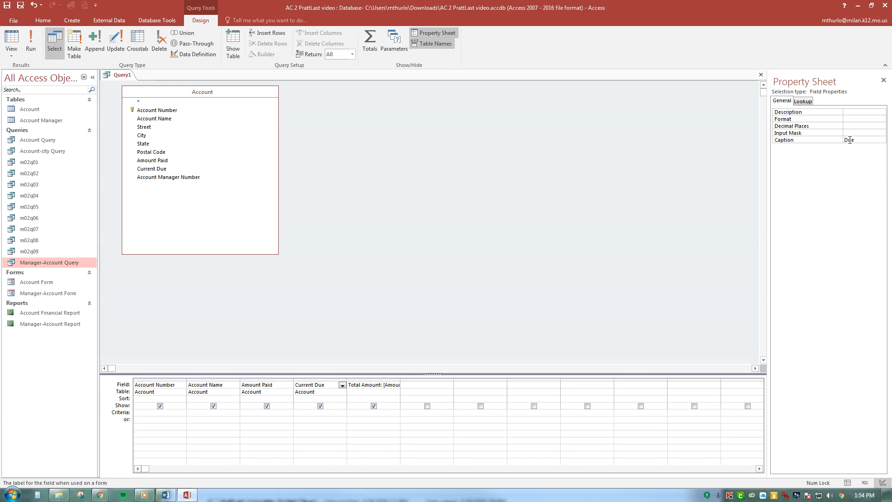
pyautogui.click(30, 44)
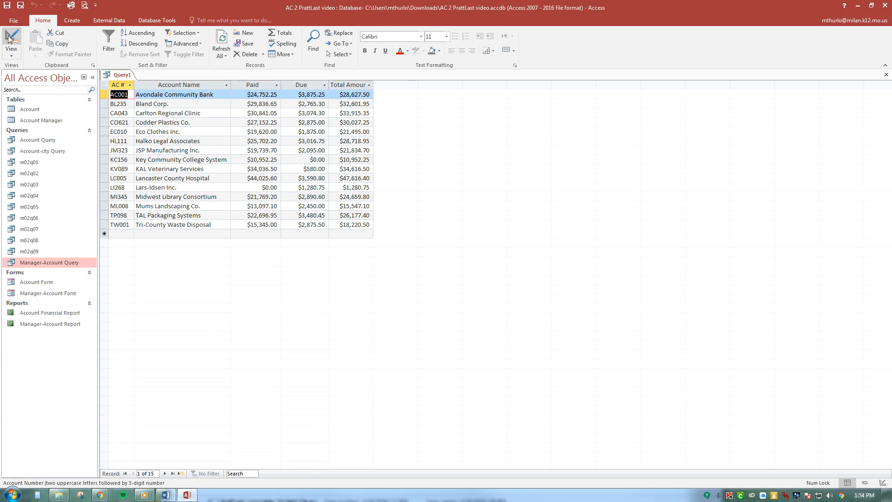
# Save the query as m02q10 and close it
pyautogui.click(20, 5)
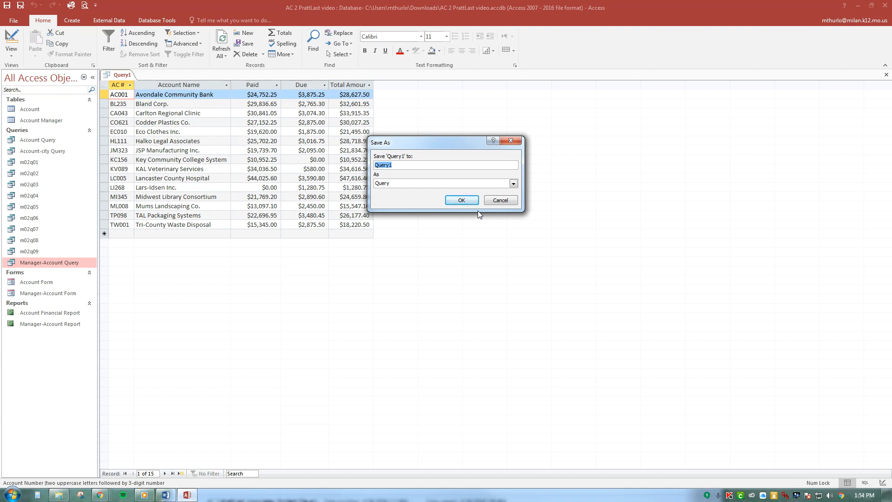
pyautogui.write('m02q1')
pyautogui.press('BackSpace')
pyautogui.write('q10')
pyautogui.click(461, 199)
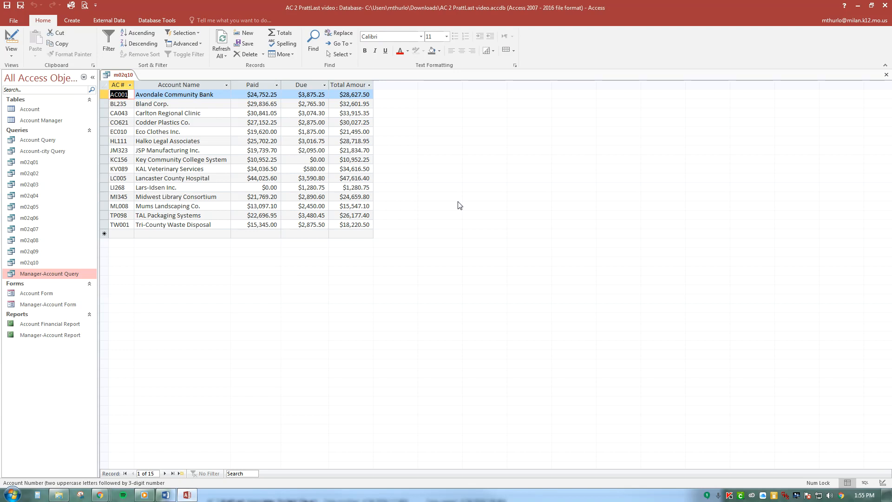
pyautogui.click(886, 75)
# Start another Design view query based on the Account table, and enlarge the table's field list to show every field
pyautogui.click(72, 20)
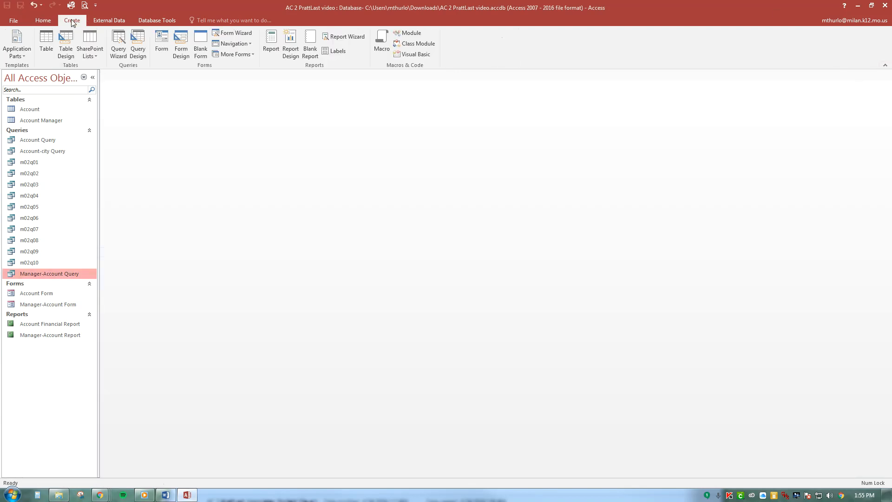
pyautogui.click(138, 45)
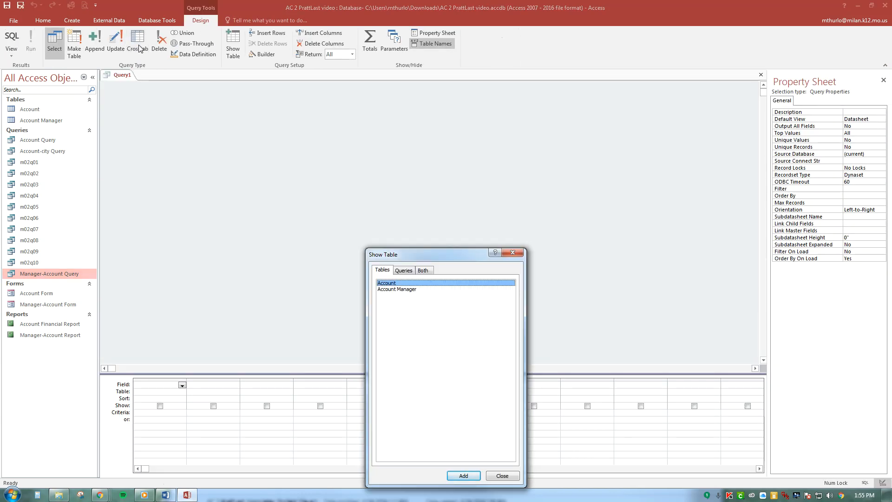
pyautogui.doubleClick(415, 283)
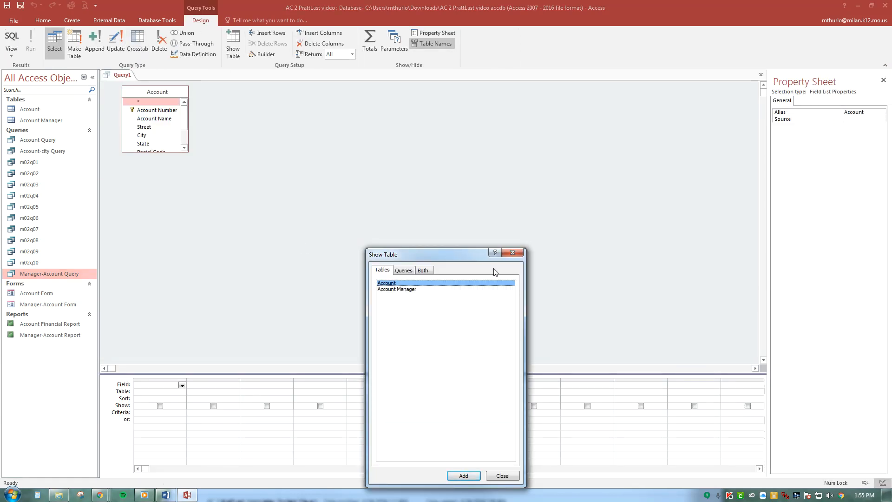
pyautogui.click(516, 253)
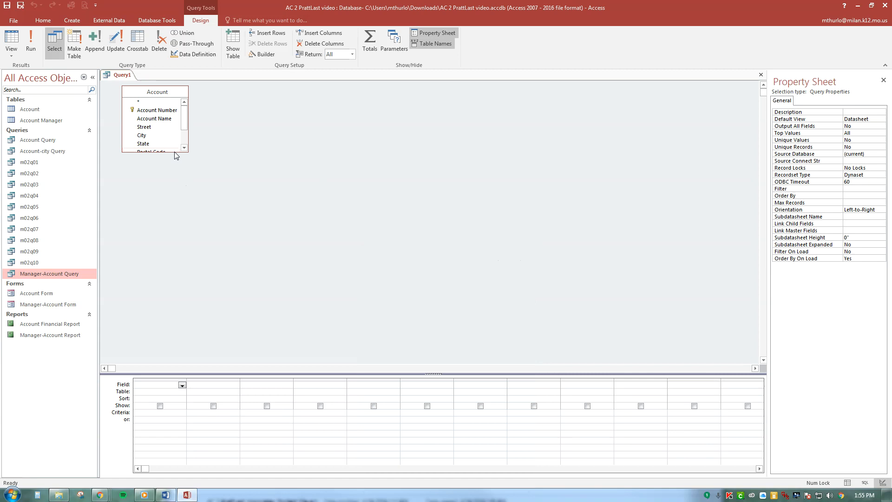
pyautogui.moveTo(174, 152); pyautogui.dragTo(240, 255)
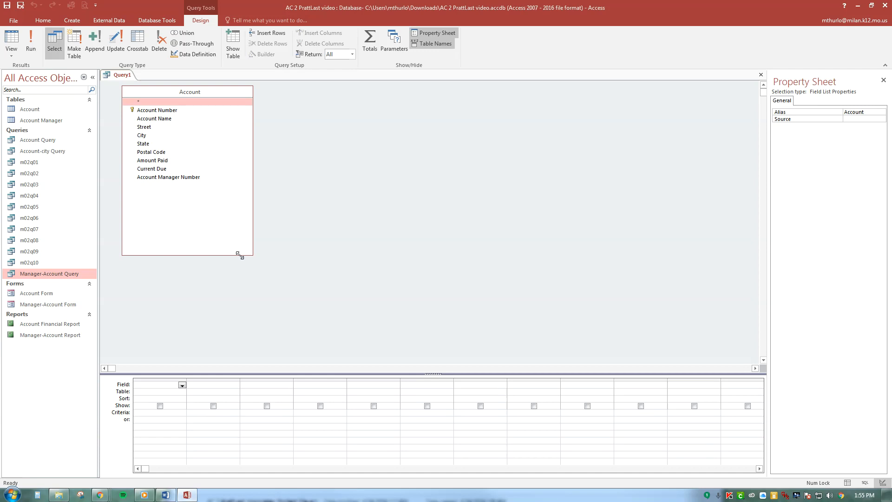
# Add Amount Paid to the grid, turn on Totals with the Avg function for it, and run the query
pyautogui.doubleClick(165, 162)
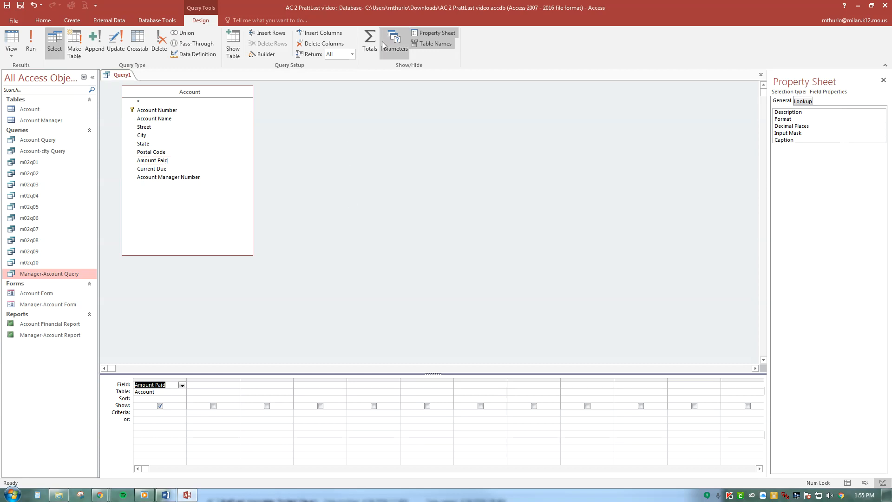
pyautogui.click(366, 54)
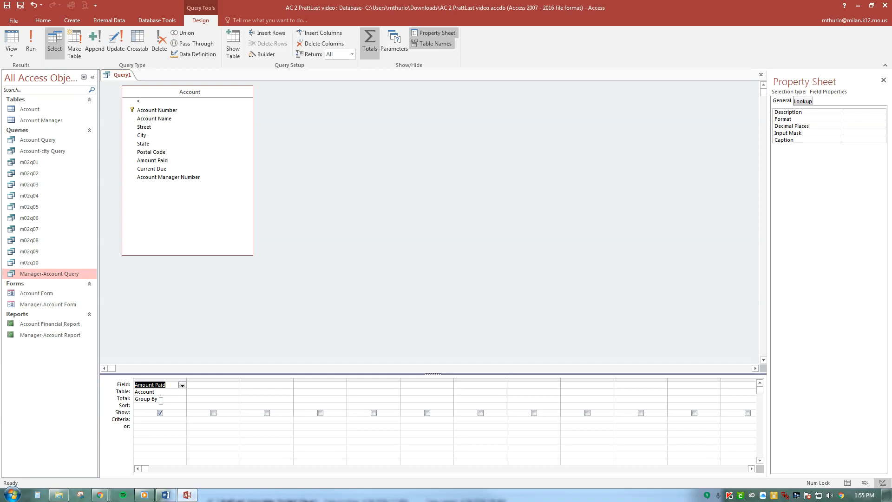
pyautogui.click(160, 400)
pyautogui.click(182, 399)
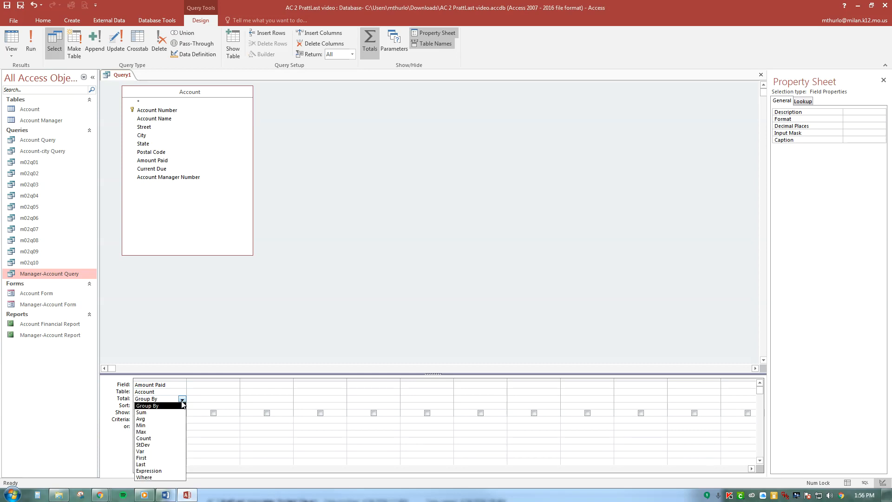
pyautogui.click(161, 420)
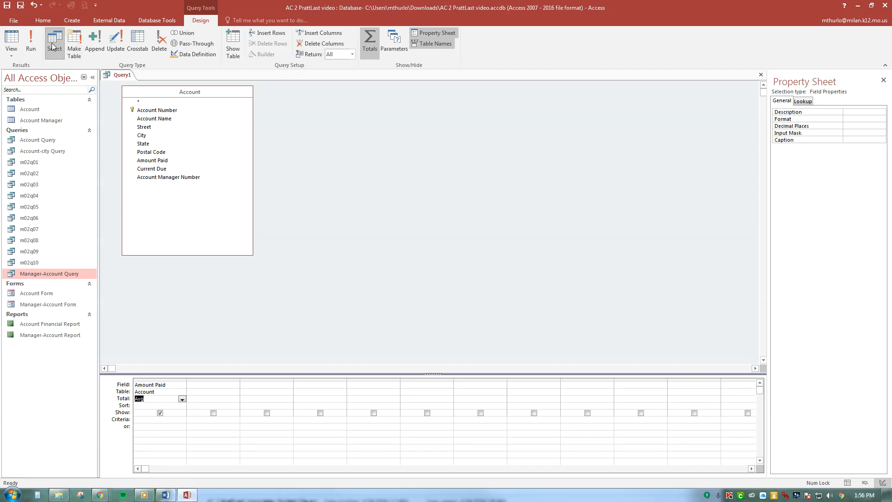
pyautogui.click(33, 46)
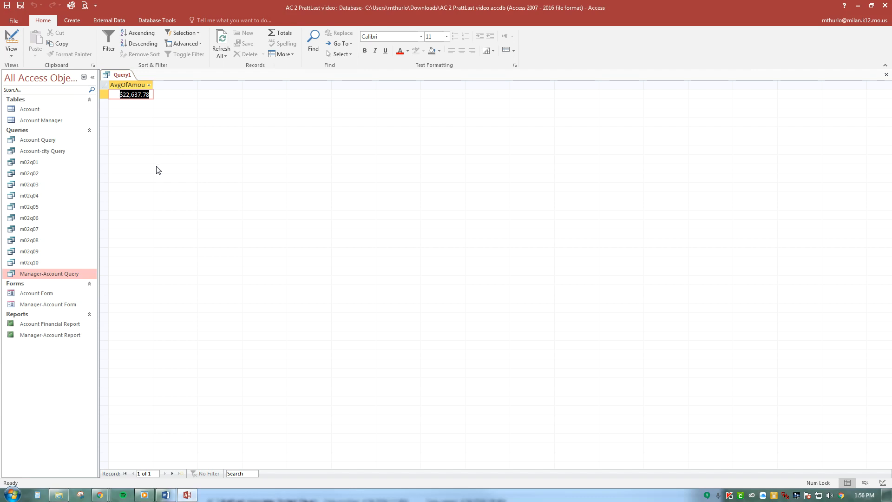
# Back in Design view, add Account Manager Number with its total set to Where and the criterion 31, and run the query
pyautogui.click(11, 41)
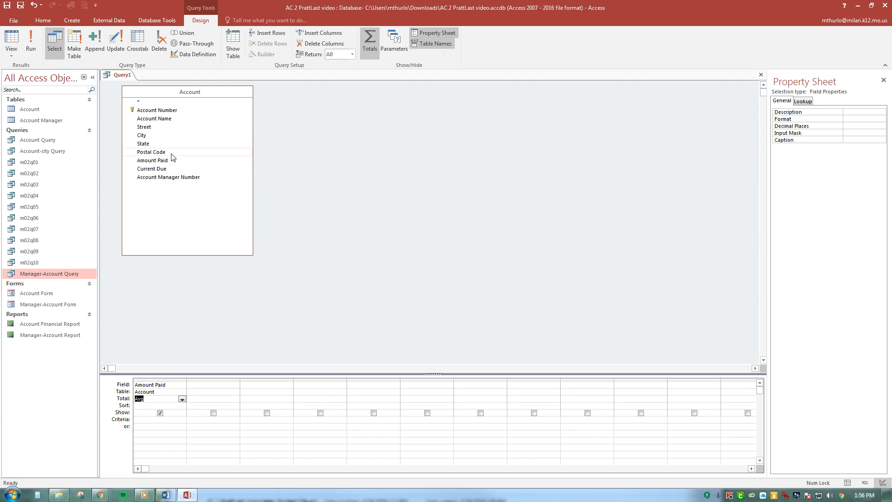
pyautogui.doubleClick(175, 179)
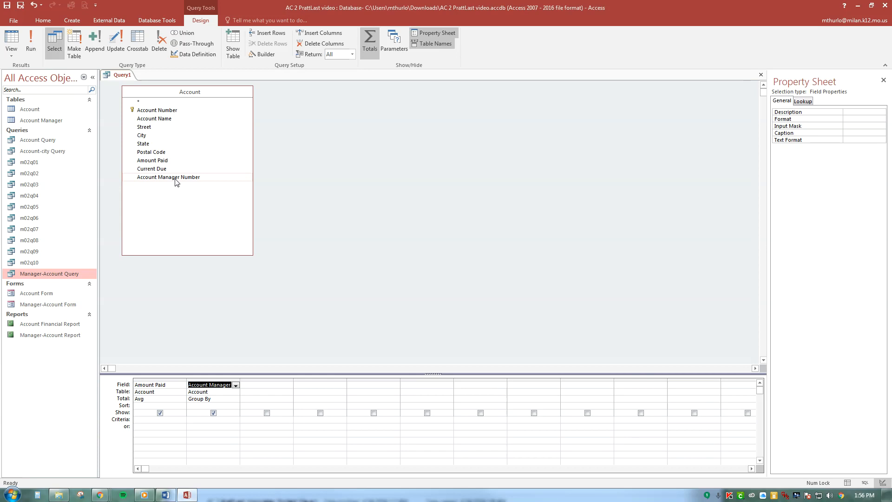
pyautogui.click(232, 400)
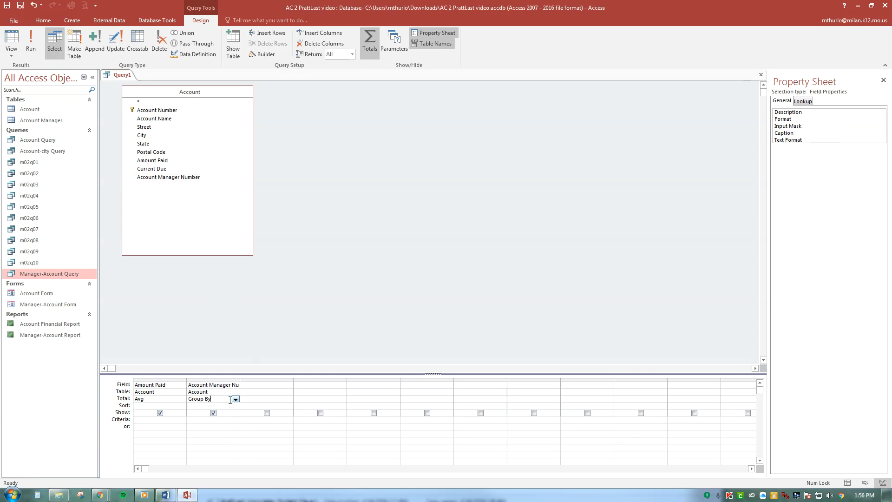
pyautogui.click(235, 400)
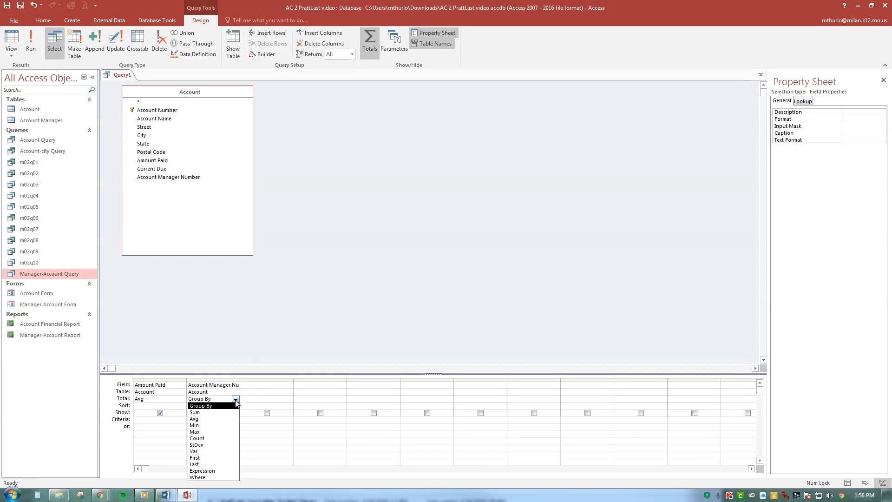
pyautogui.click(219, 476)
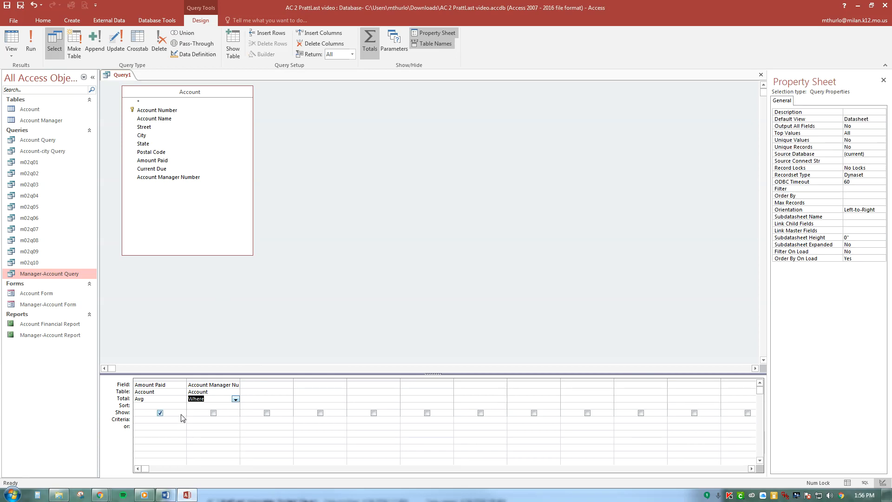
pyautogui.click(195, 419)
pyautogui.write('31')
pyautogui.click(31, 47)
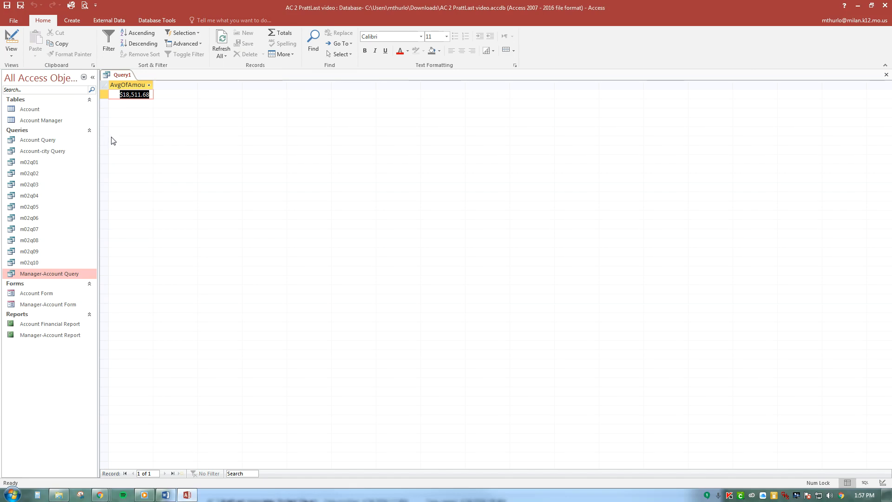
# Save the average query as m02q11
pyautogui.click(20, 6)
pyautogui.write('m02')
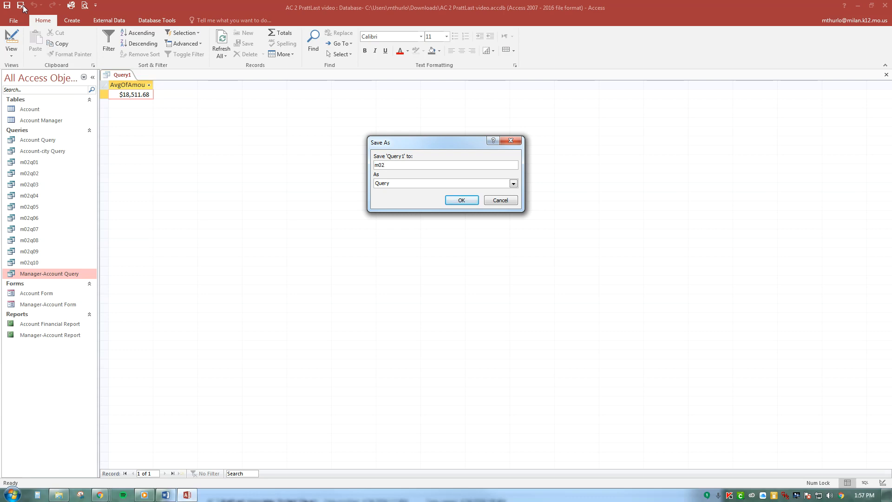
pyautogui.write('q11')
pyautogui.click(469, 199)
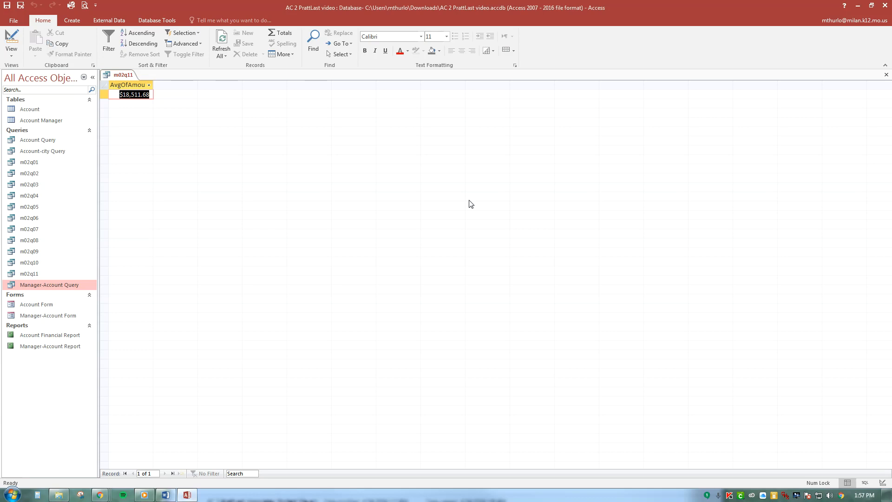
# Switch the m02q11 query to Design view
pyautogui.click(11, 52)
pyautogui.click(49, 71)
pyautogui.click(12, 38)
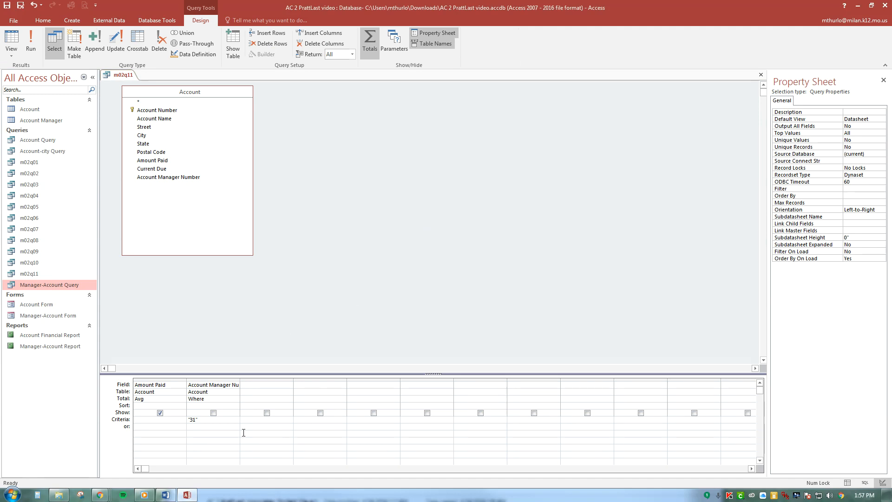
# Show the Account Manager Number field in the m02q11 results and move its column before Amount Paid
pyautogui.click(213, 412)
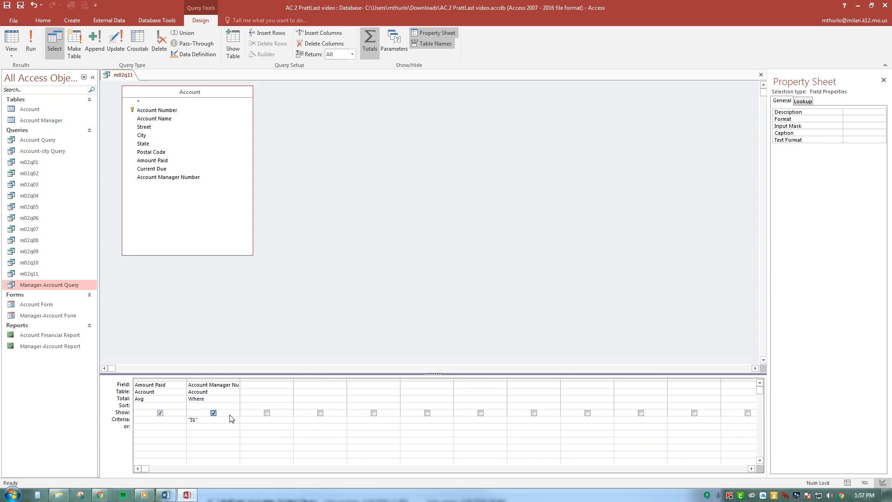
pyautogui.click(209, 380)
pyautogui.moveTo(209, 380); pyautogui.dragTo(158, 380)
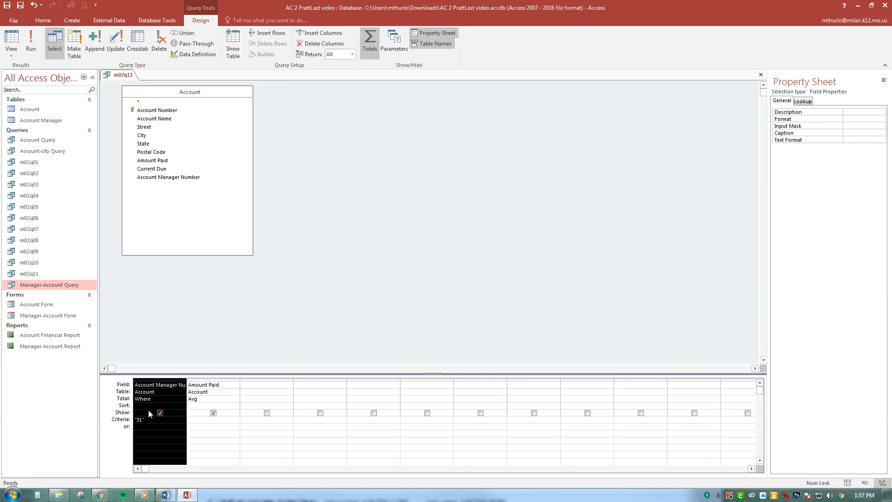
pyautogui.click(183, 352)
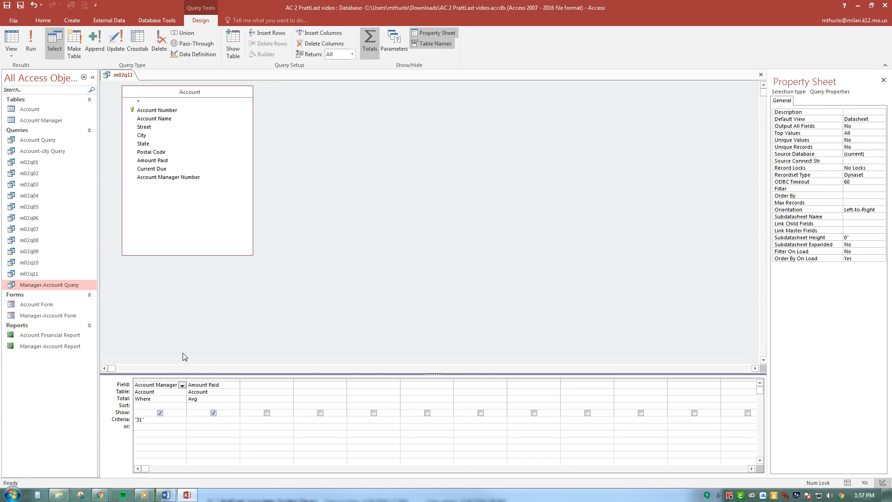
# Clear the criterion for Account Manager Number, set its total to Group By, and run the query
pyautogui.click(135, 420)
pyautogui.press('Delete')
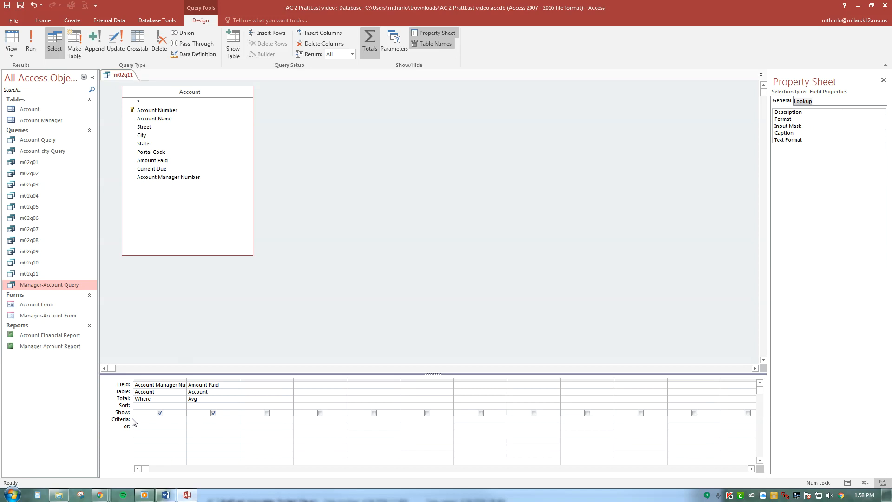
pyautogui.click(168, 397)
pyautogui.click(182, 399)
pyautogui.click(173, 408)
pyautogui.click(30, 42)
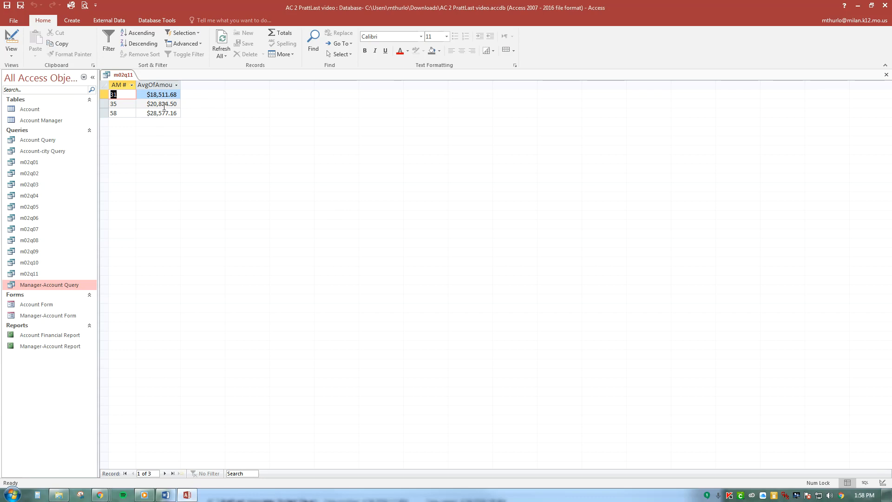
# Save a copy of the grouped query as m02q12 and close it
pyautogui.click(20, 5)
pyautogui.write('m0')
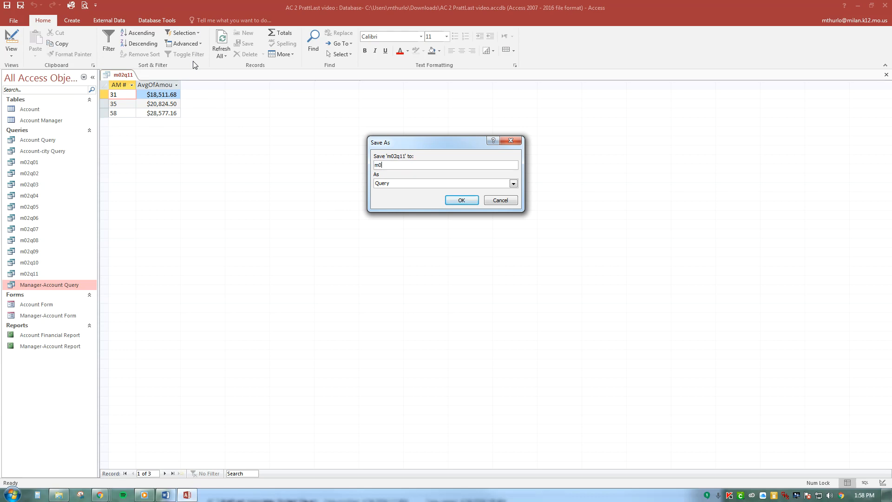
pyautogui.write('2q12')
pyautogui.click(459, 200)
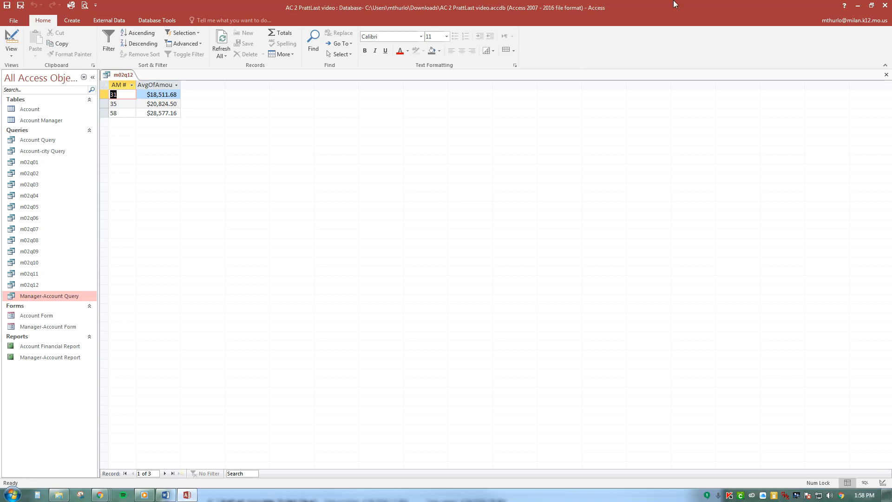
pyautogui.click(886, 74)
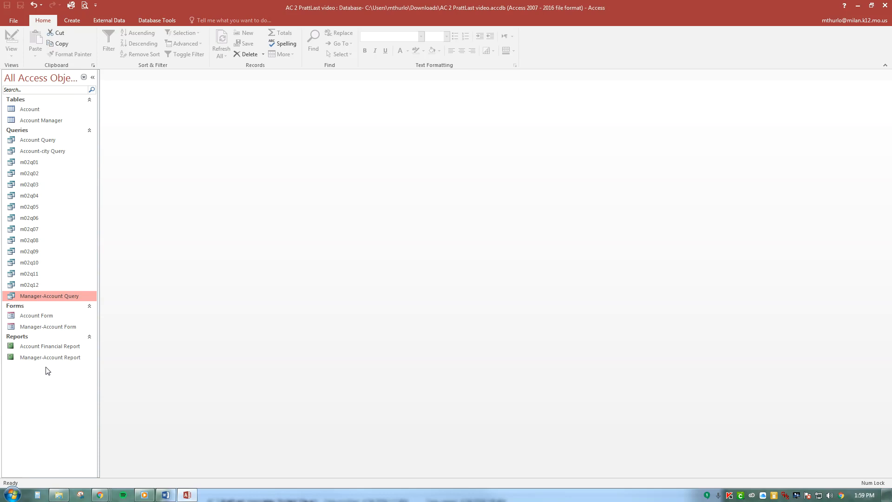
# Collapse the Queries, Reports and Tables groups in the list of database objects
pyautogui.click(89, 131)
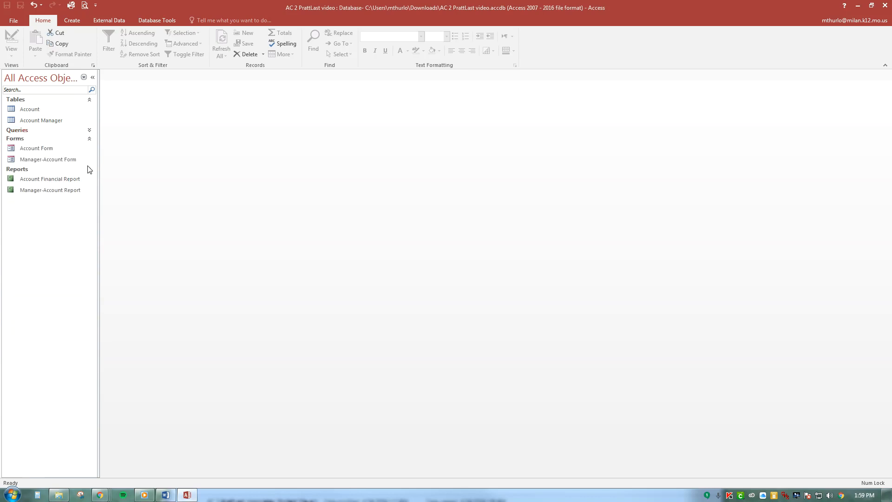
pyautogui.click(90, 166)
pyautogui.click(89, 101)
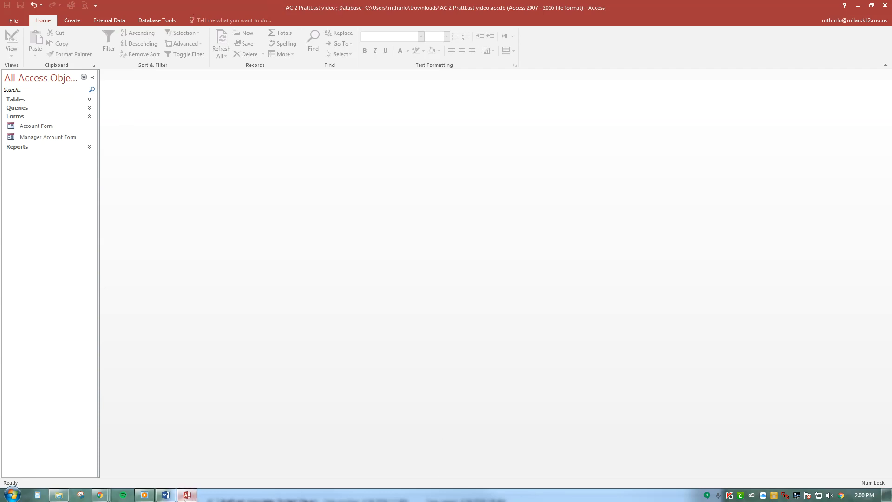
pyautogui.moveTo(100, 495)
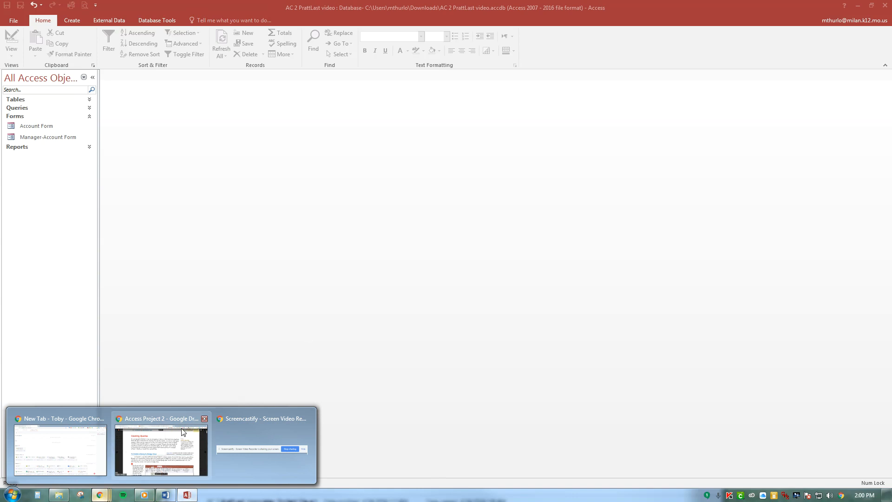
pyautogui.click(161, 444)
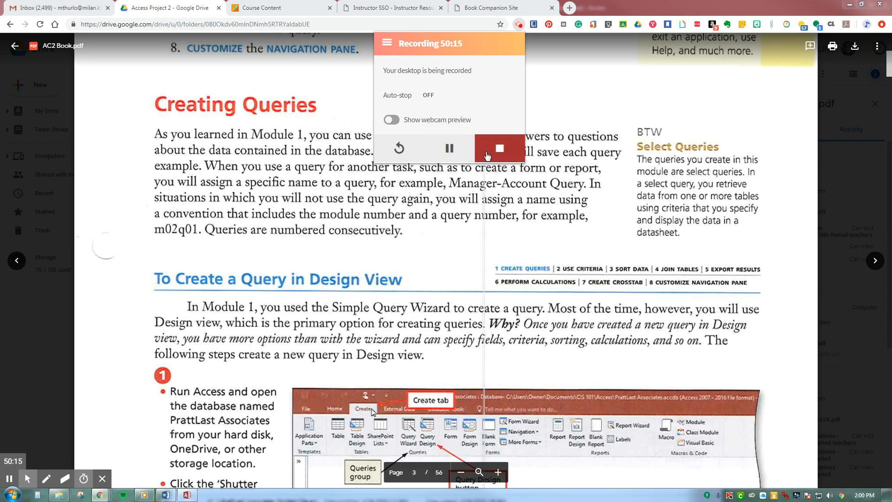